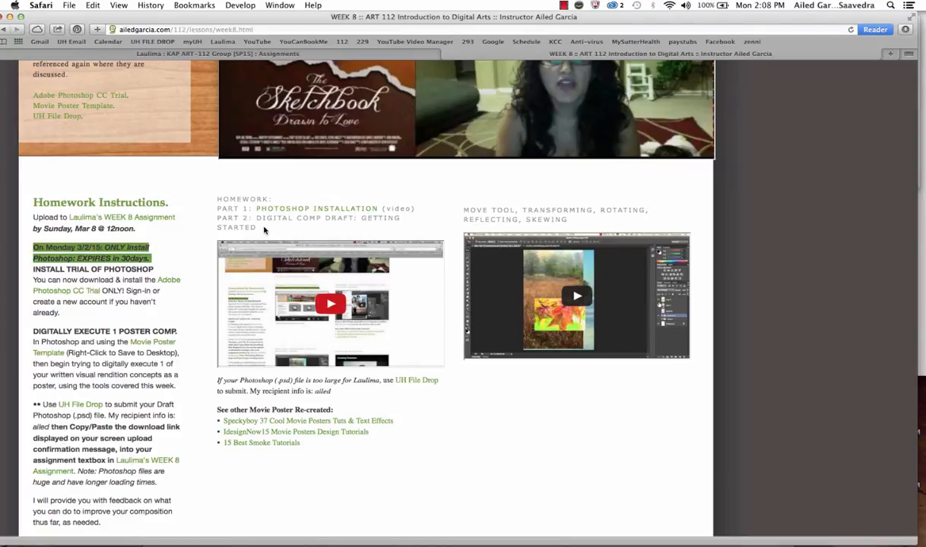
{"action": "left_click_drag", "start_coordinate": [264, 229], "coordinate": [219, 218]}
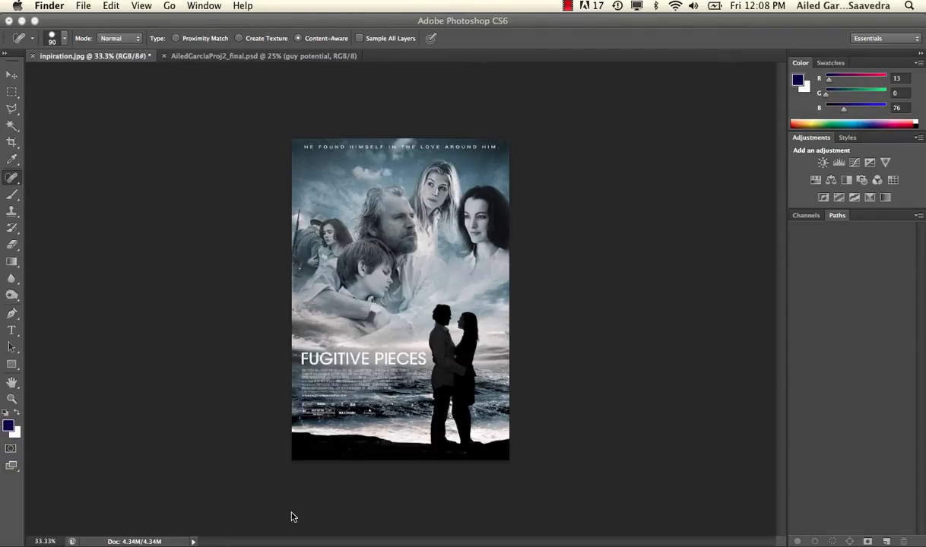
Switch to Safari and open the ART 112 Week 8 page at the homework instructions.
{"action": "mouse_move", "coordinate": [278, 541]}
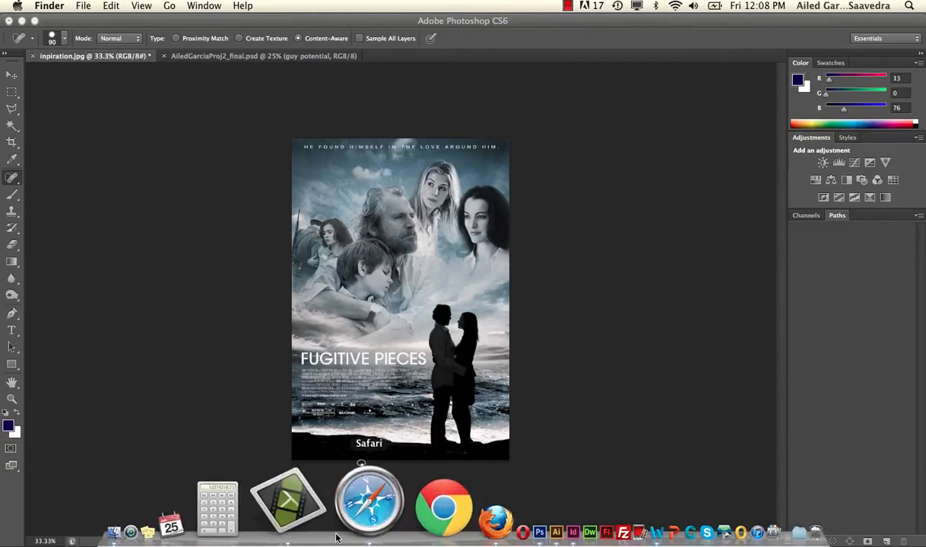
{"action": "left_click", "coordinate": [340, 537]}
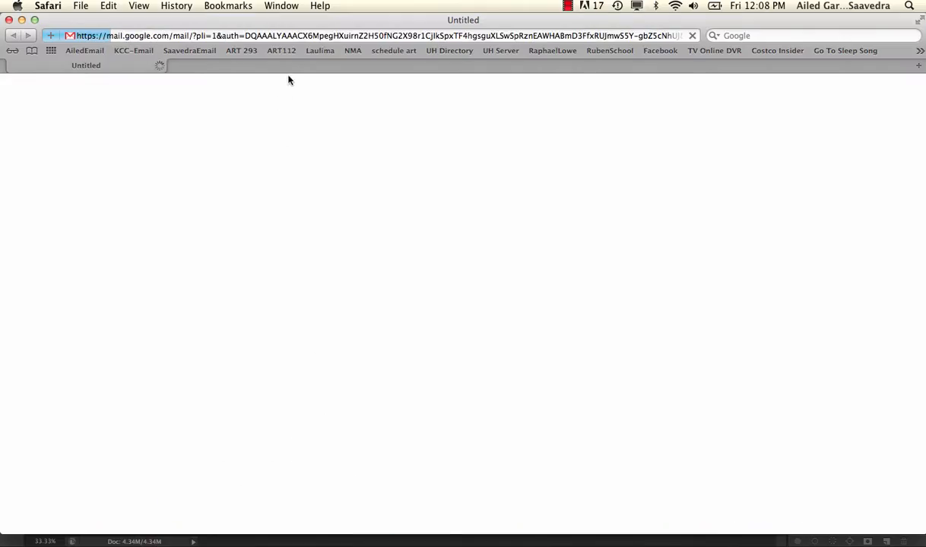
{"action": "left_click", "coordinate": [283, 51]}
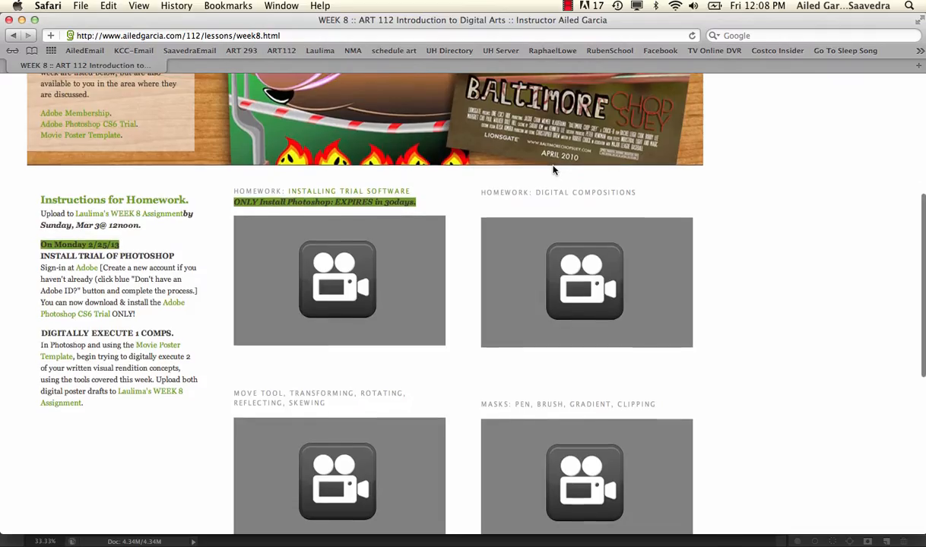
{"action": "scroll", "coordinate": [553, 170], "scroll_direction": "down", "scroll_amount": 1}
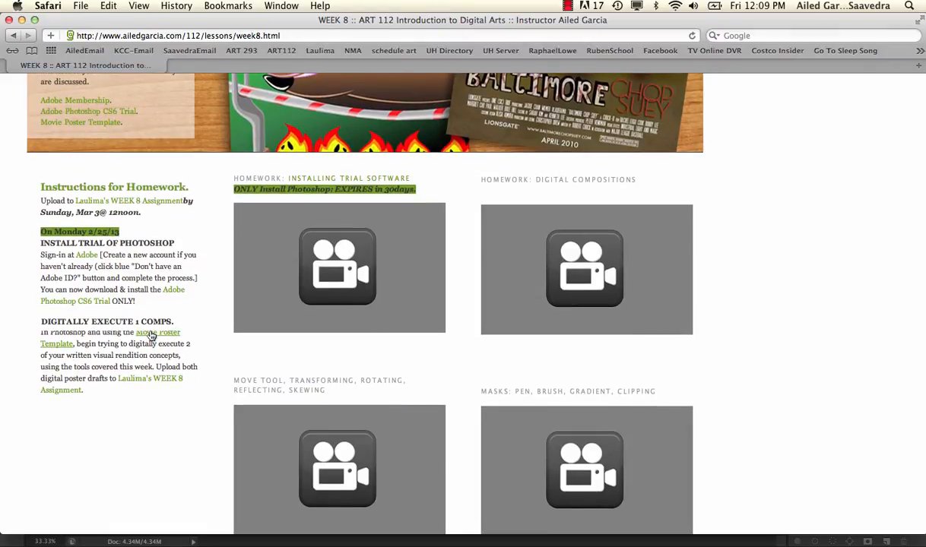
Download the linked Movie Poster Template from the homework instructions to the Desktop as YourNameProj2_final.psd.
{"action": "left_click", "coordinate": [151, 336]}
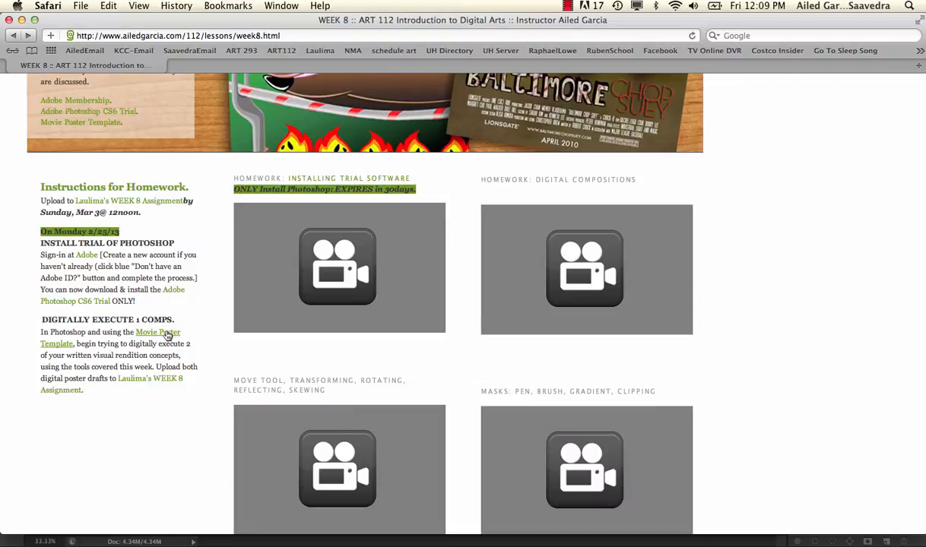
{"action": "right_click", "coordinate": [168, 336]}
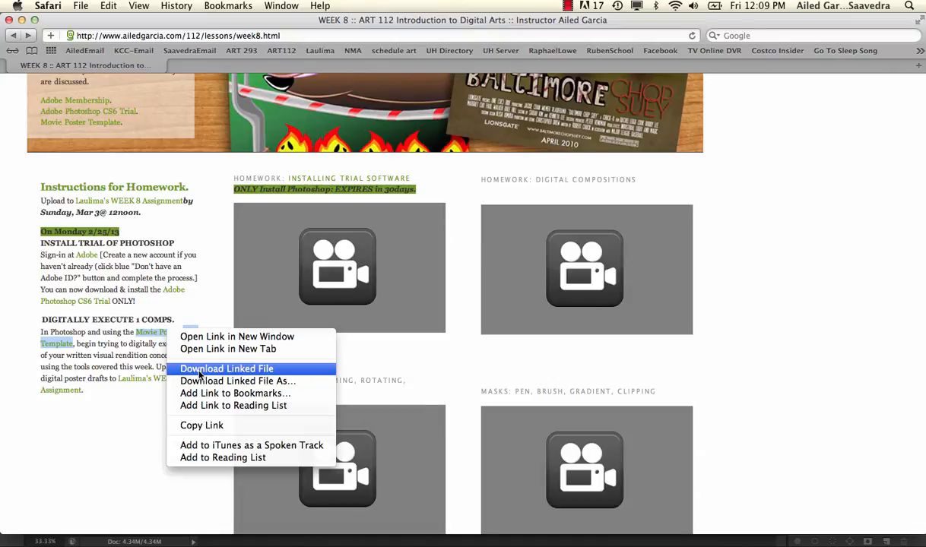
{"action": "left_click", "coordinate": [204, 383]}
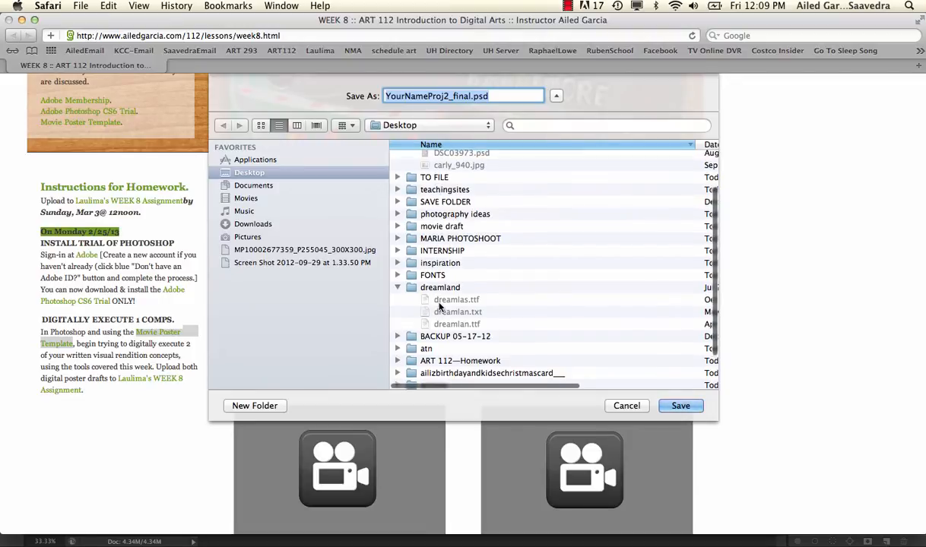
{"action": "left_click", "coordinate": [680, 406]}
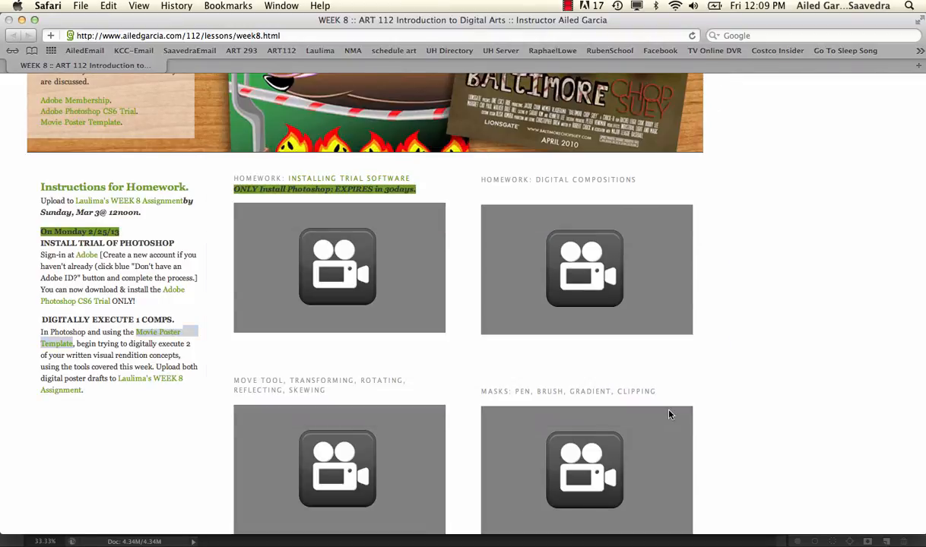
Switch to Photoshop, open YourNameProj2_final.psd from the Desktop, and toggle the CREDITS group's visibility off and back on.
{"action": "mouse_move", "coordinate": [311, 543]}
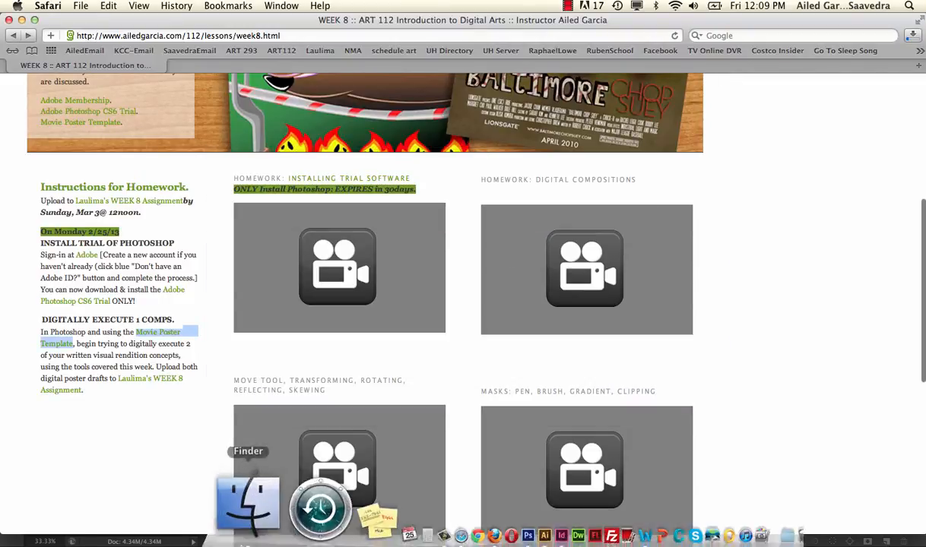
{"action": "left_click", "coordinate": [440, 502]}
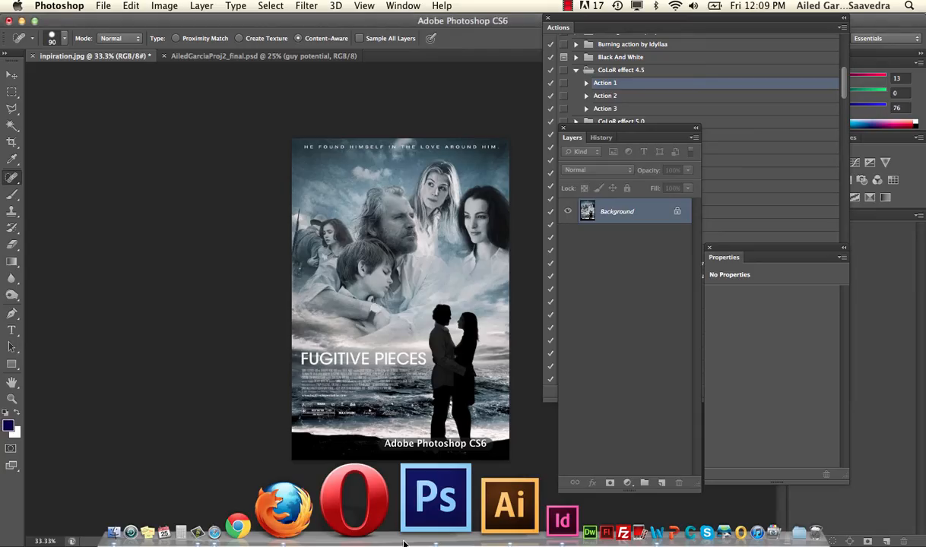
{"action": "left_click", "coordinate": [103, 6]}
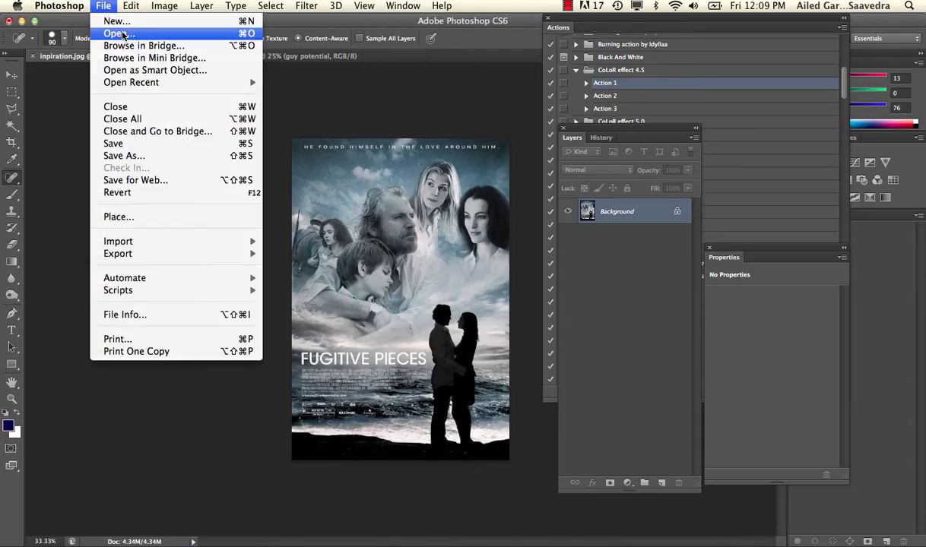
{"action": "left_click", "coordinate": [116, 35]}
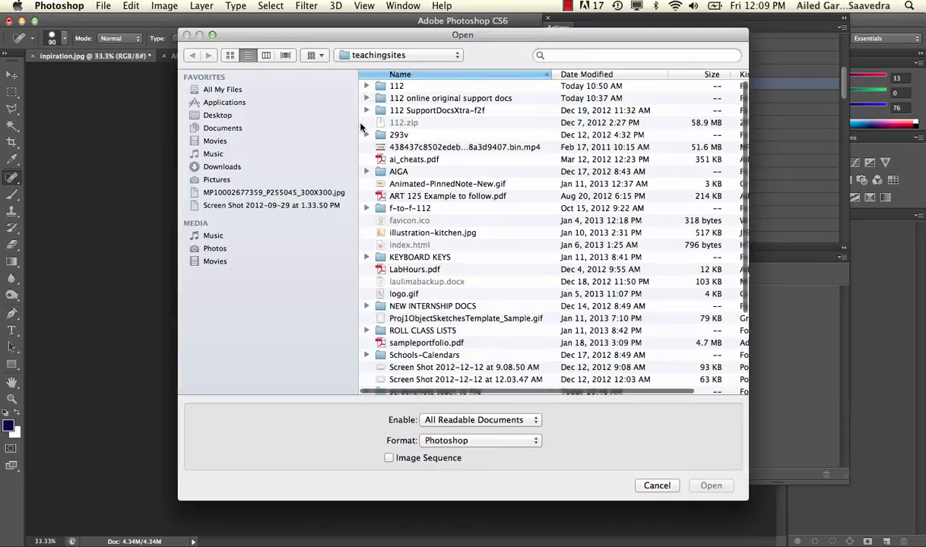
{"action": "left_click", "coordinate": [227, 118]}
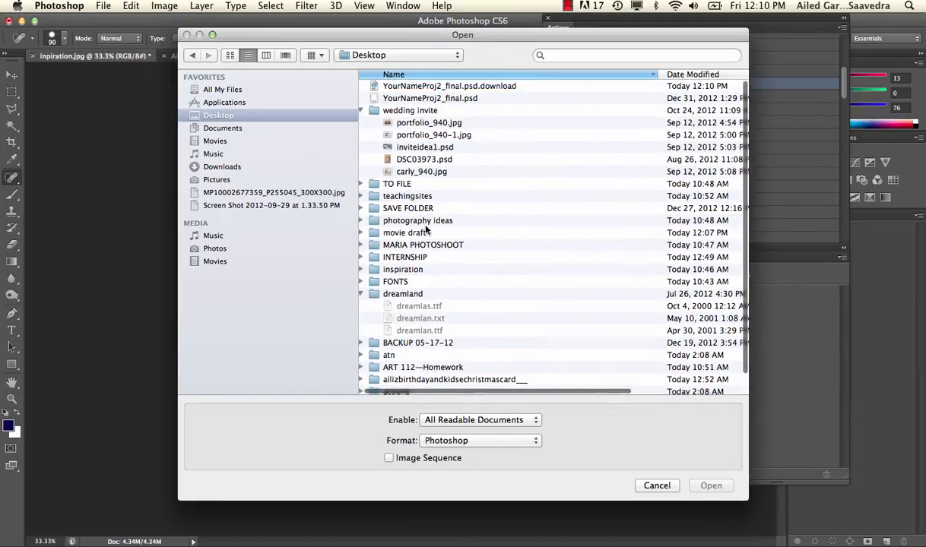
{"action": "left_click", "coordinate": [397, 100]}
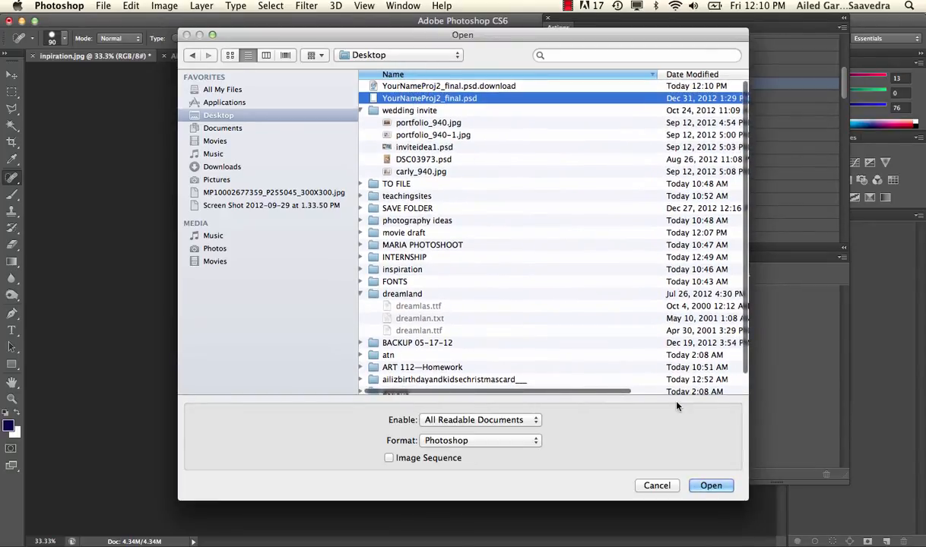
{"action": "left_click", "coordinate": [708, 485]}
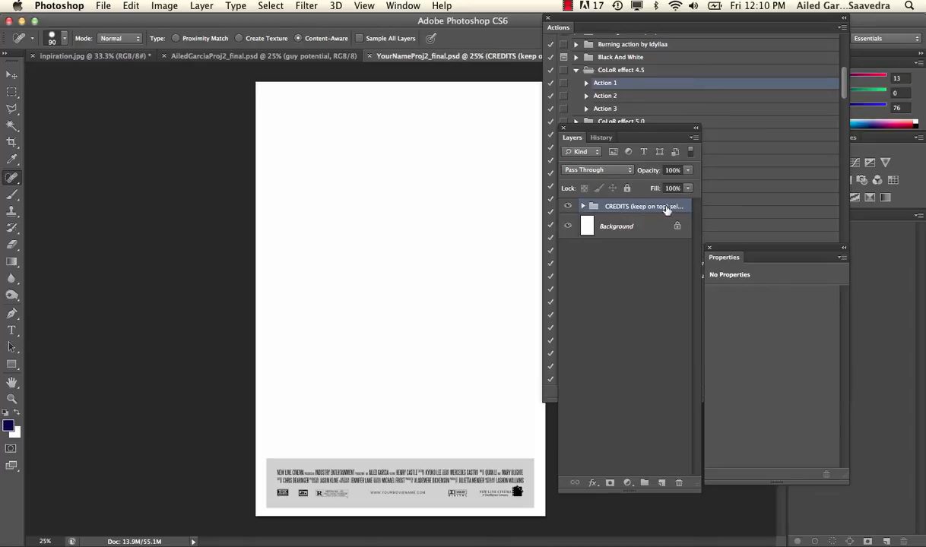
{"action": "left_click", "coordinate": [567, 206]}
{"action": "left_click", "coordinate": [567, 206]}
Open gorgeous-woman.jpg from the movie draft folder on the Desktop and close the floating Actions panel.
{"action": "left_click", "coordinate": [104, 7]}
{"action": "left_click", "coordinate": [120, 35]}
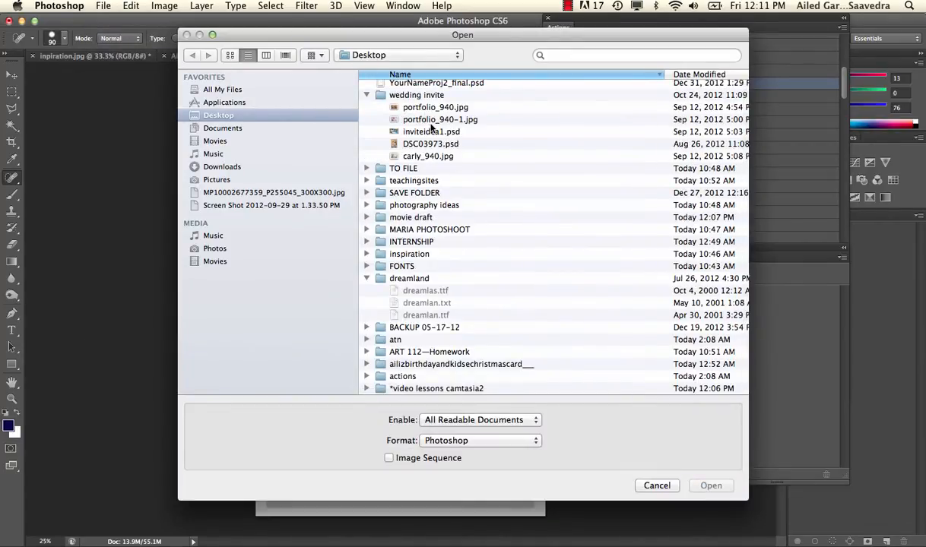
{"action": "double_click", "coordinate": [410, 217]}
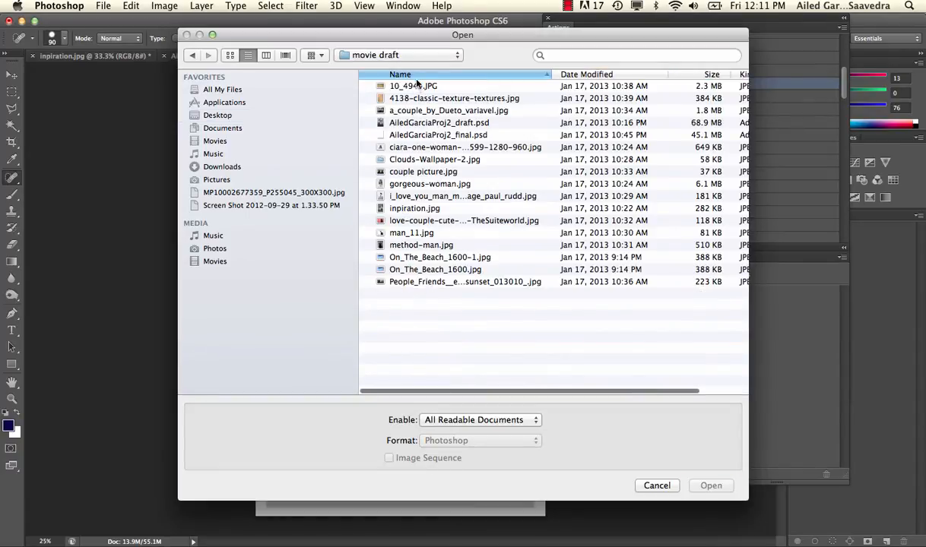
{"action": "left_click", "coordinate": [423, 187]}
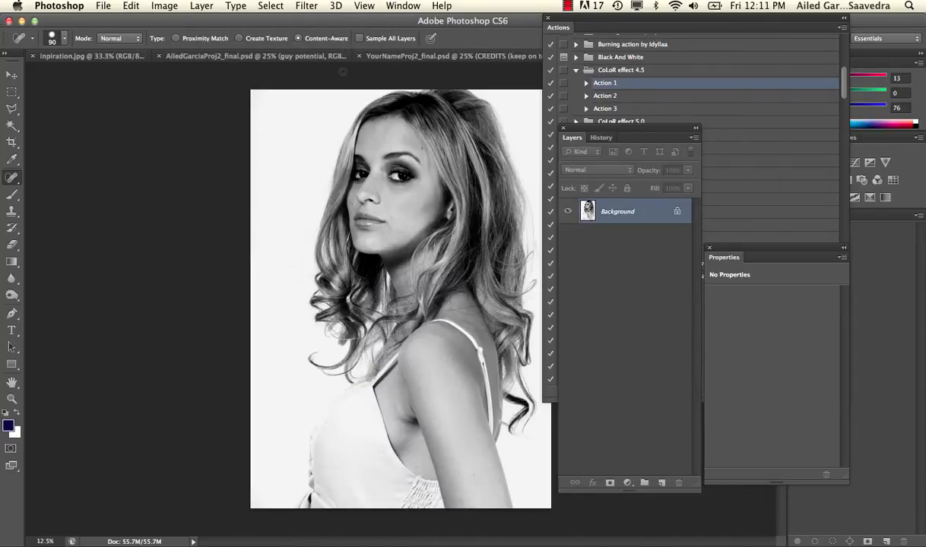
{"action": "left_click_drag", "start_coordinate": [577, 19], "coordinate": [702, 34]}
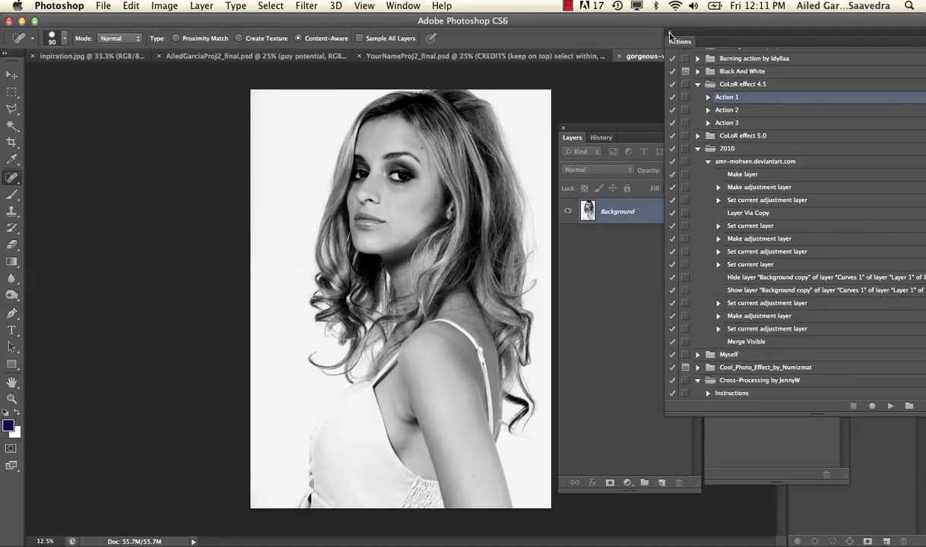
{"action": "left_click", "coordinate": [670, 33]}
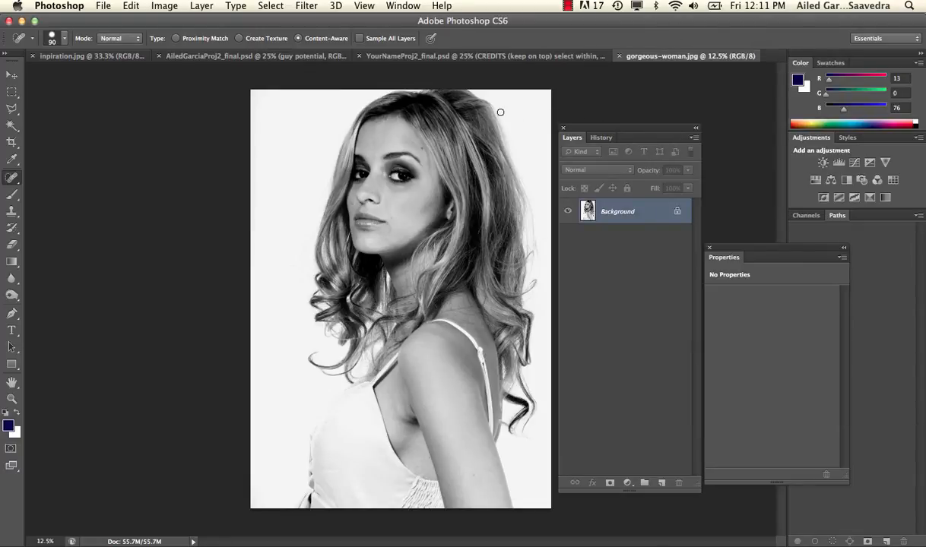
Use the Move tool to bring the woman's photo into YourNameProj2_final.psd and convert its layer to a Smart Object.
{"action": "left_click", "coordinate": [11, 76]}
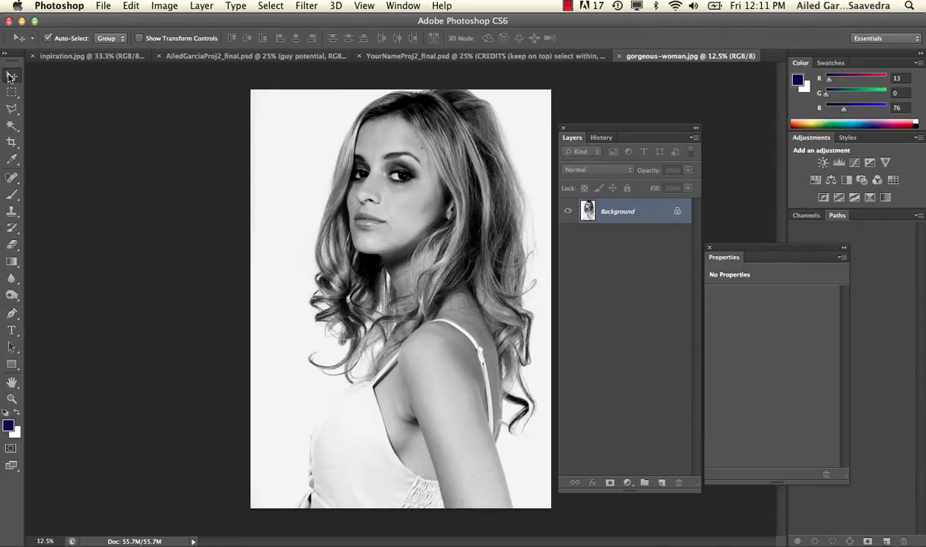
{"action": "left_click_drag", "start_coordinate": [395, 173], "coordinate": [419, 267]}
{"action": "left_click_drag", "start_coordinate": [425, 225], "coordinate": [393, 226]}
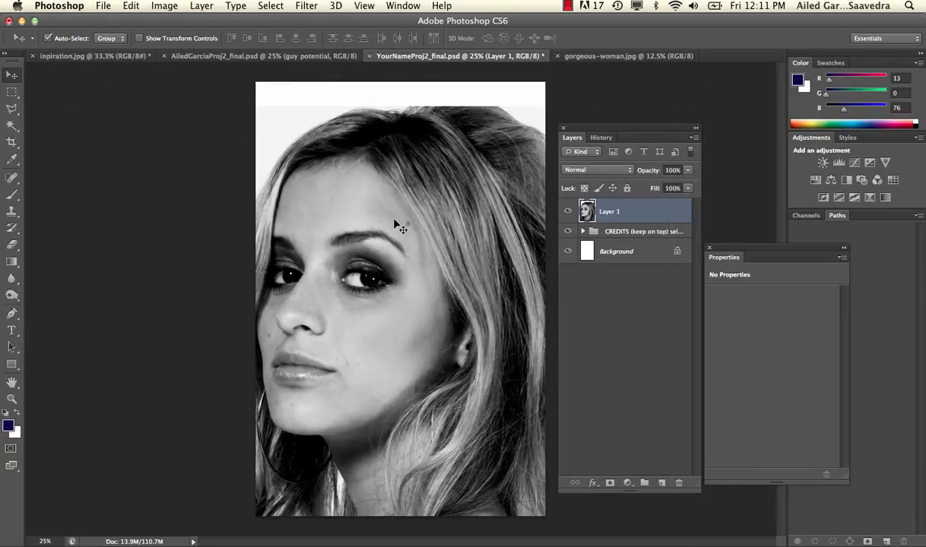
{"action": "right_click", "coordinate": [650, 215]}
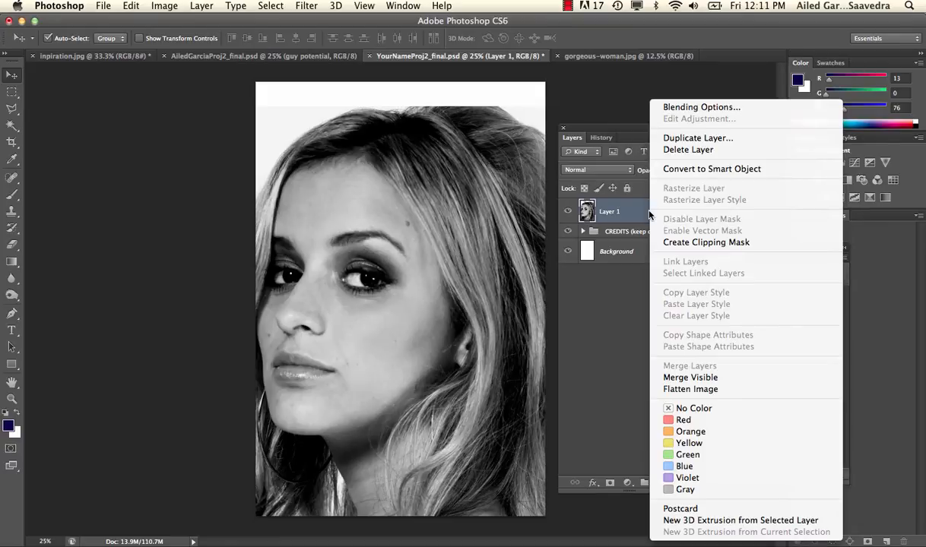
{"action": "left_click", "coordinate": [708, 172]}
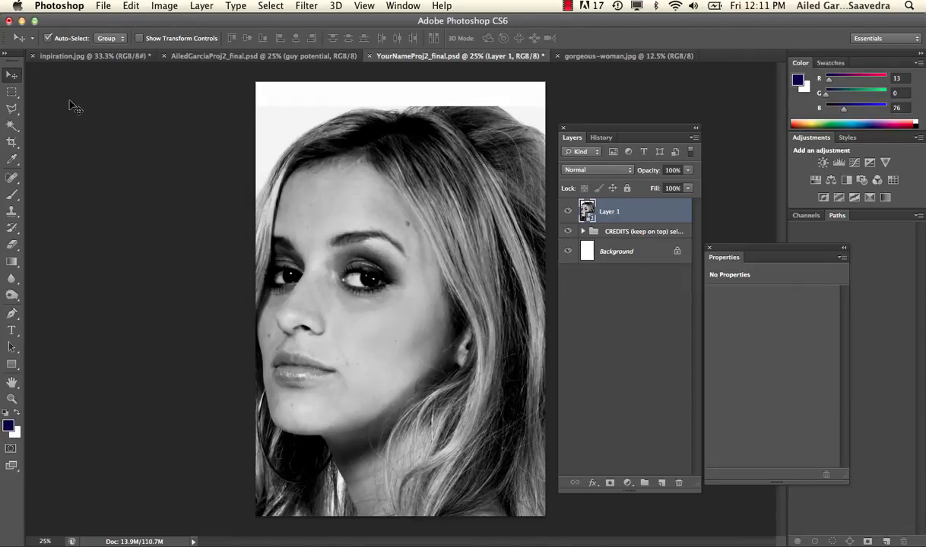
Scale the woman's photo to about 23% with Free Transform and place it in the upper-right area of the poster.
{"action": "left_click", "coordinate": [134, 5]}
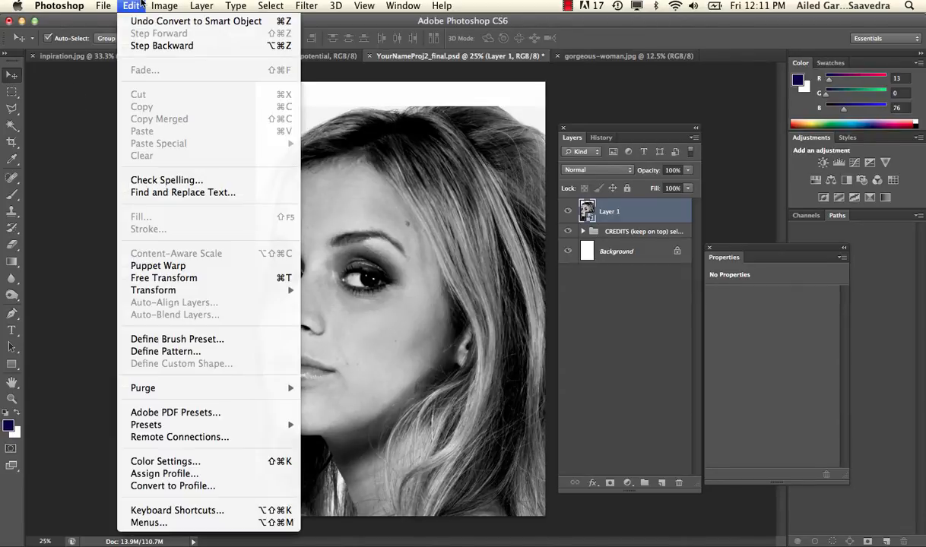
{"action": "mouse_move", "coordinate": [187, 292]}
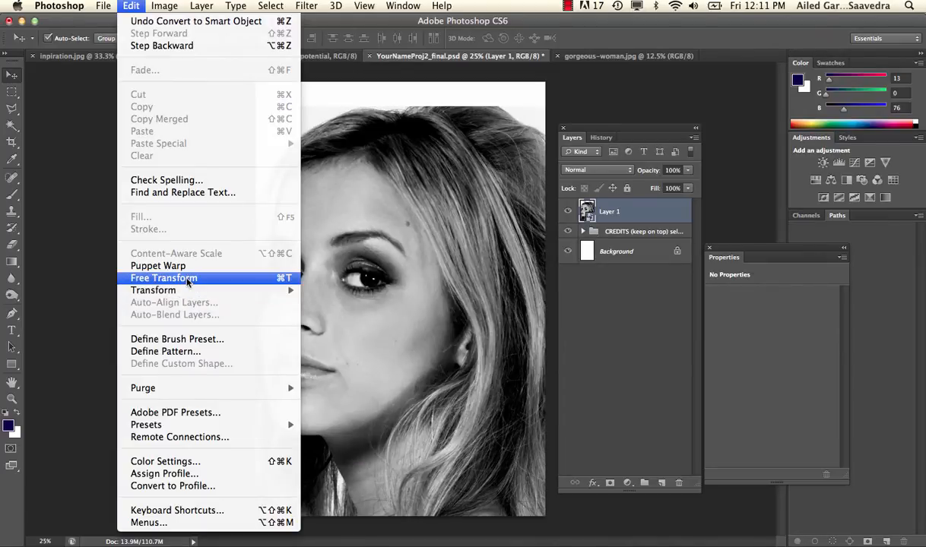
{"action": "left_click", "coordinate": [188, 279]}
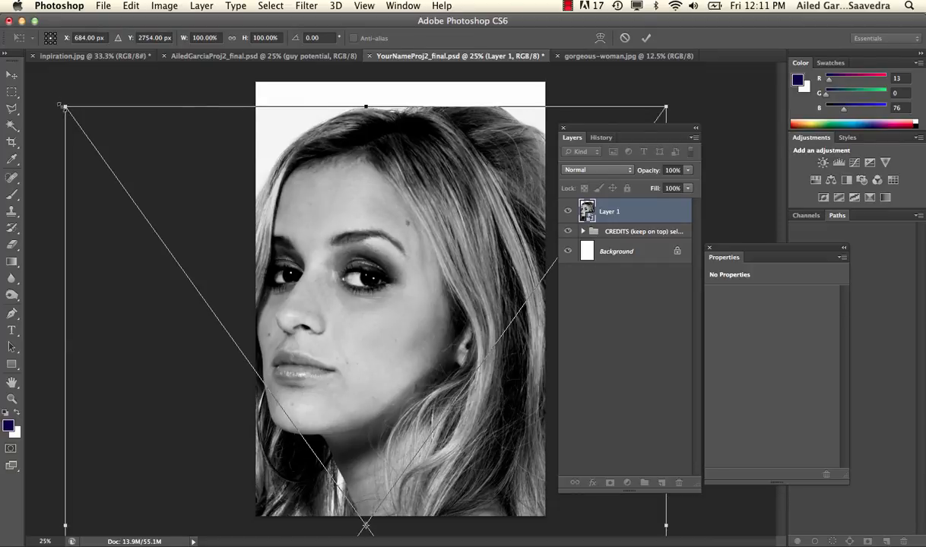
{"action": "left_click_drag", "start_coordinate": [62, 105], "coordinate": [342, 365]}
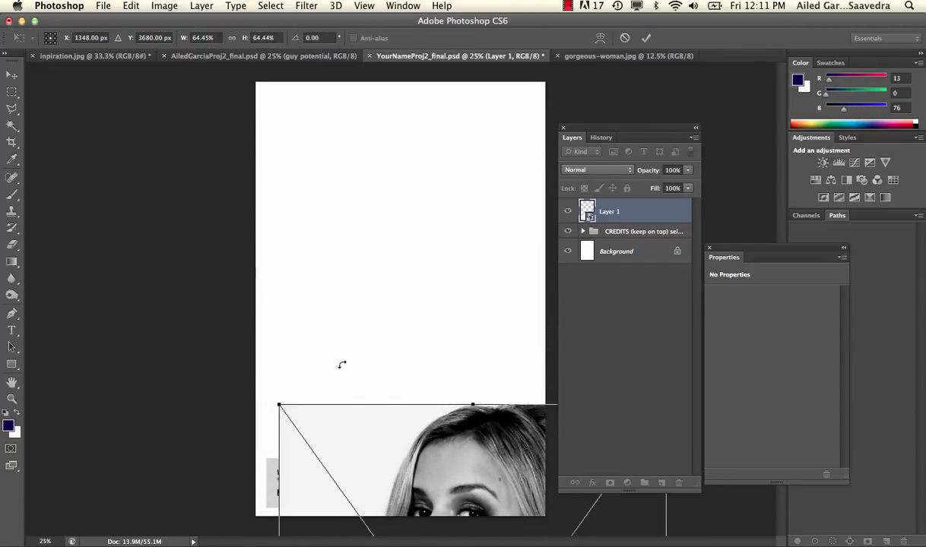
{"action": "left_click_drag", "start_coordinate": [288, 414], "coordinate": [517, 434]}
{"action": "left_click_drag", "start_coordinate": [532, 502], "coordinate": [441, 192]}
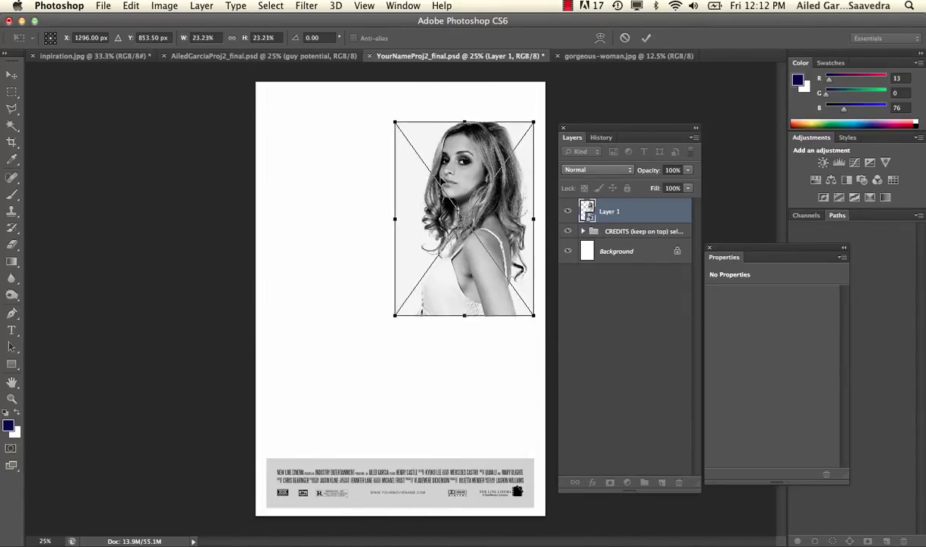
{"action": "key", "text": "Return"}
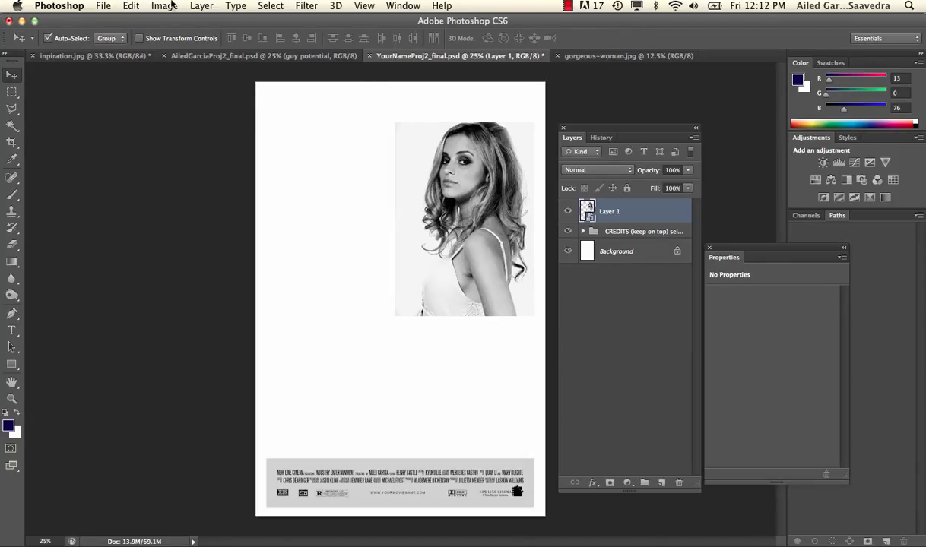
Shrink the woman's photo further toward its upper-right corner with Free Transform.
{"action": "left_click", "coordinate": [134, 5]}
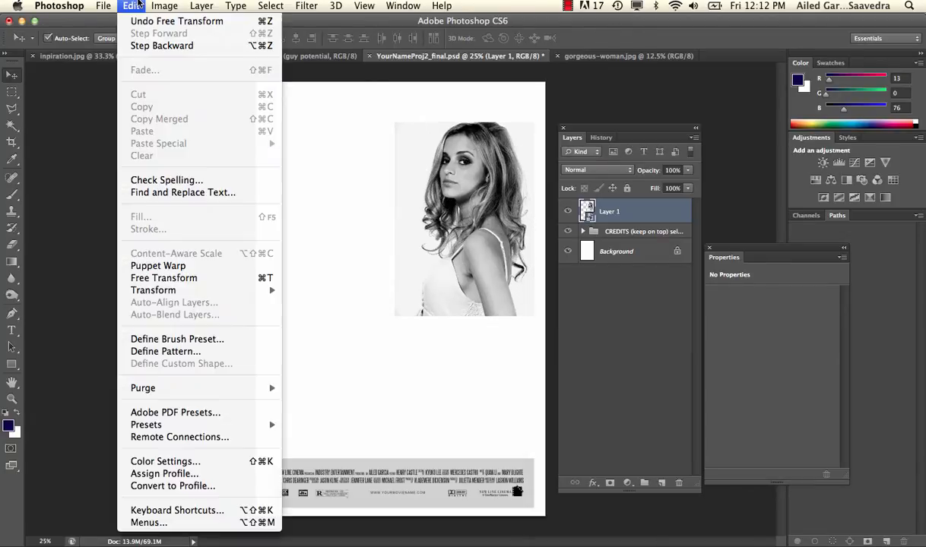
{"action": "left_click", "coordinate": [163, 280]}
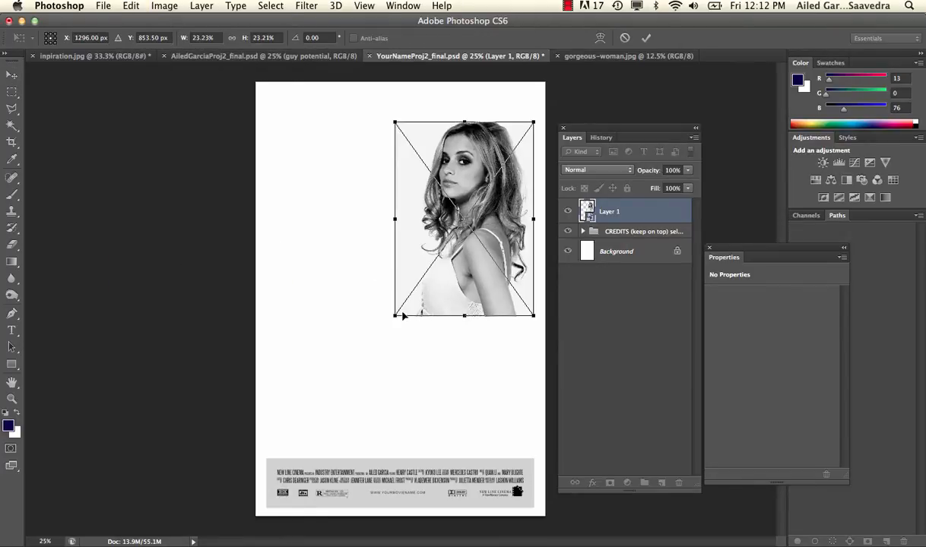
{"action": "left_click_drag", "start_coordinate": [395, 315], "coordinate": [318, 362]}
{"action": "left_click_drag", "start_coordinate": [352, 335], "coordinate": [436, 267]}
{"action": "key", "text": "Return"}
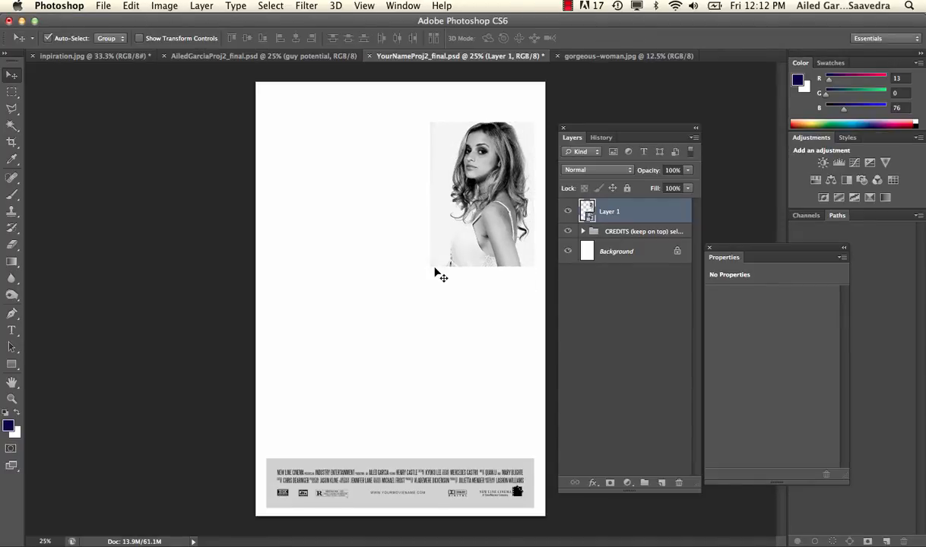
Enlarge the woman's photo to about 24% with Free Transform and rasterize its layer.
{"action": "key", "text": "super+t"}
{"action": "left_click_drag", "start_coordinate": [428, 267], "coordinate": [374, 312]}
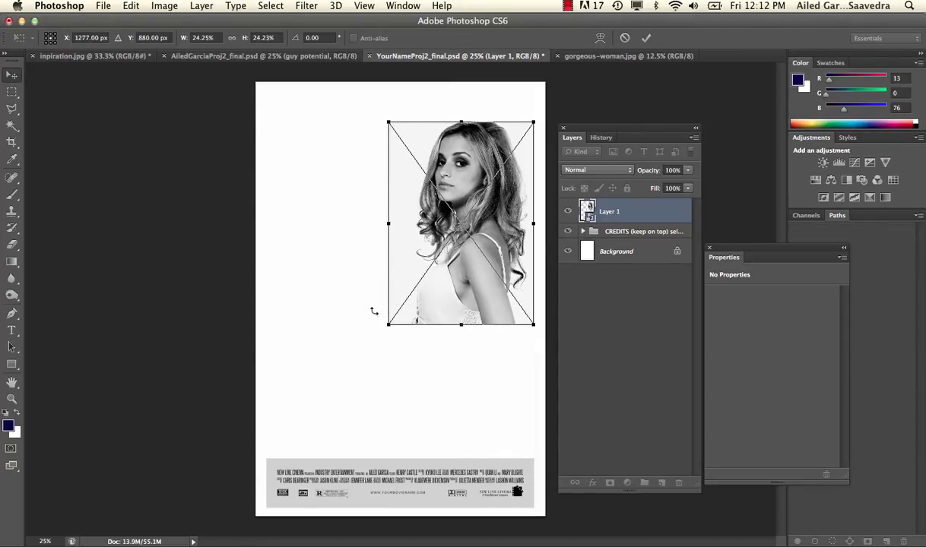
{"action": "key", "text": "Return"}
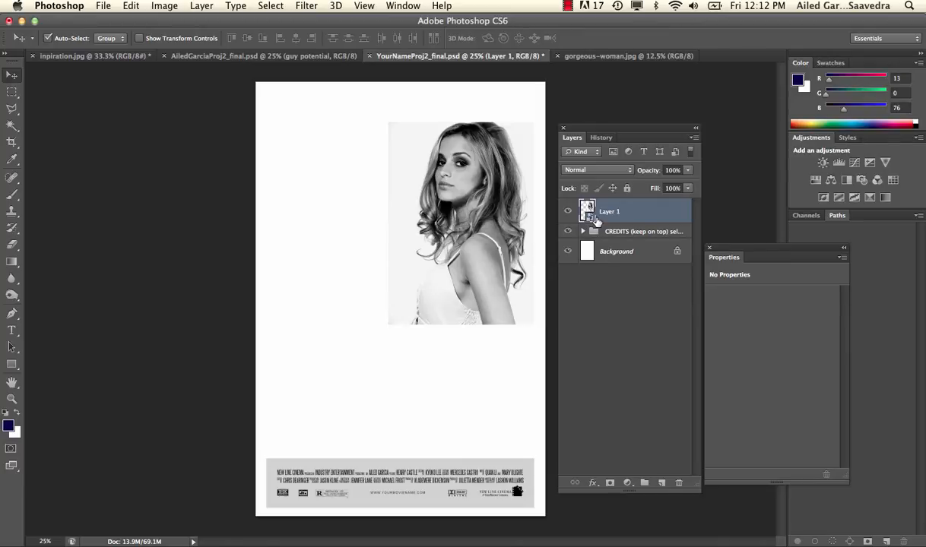
{"action": "right_click", "coordinate": [657, 216]}
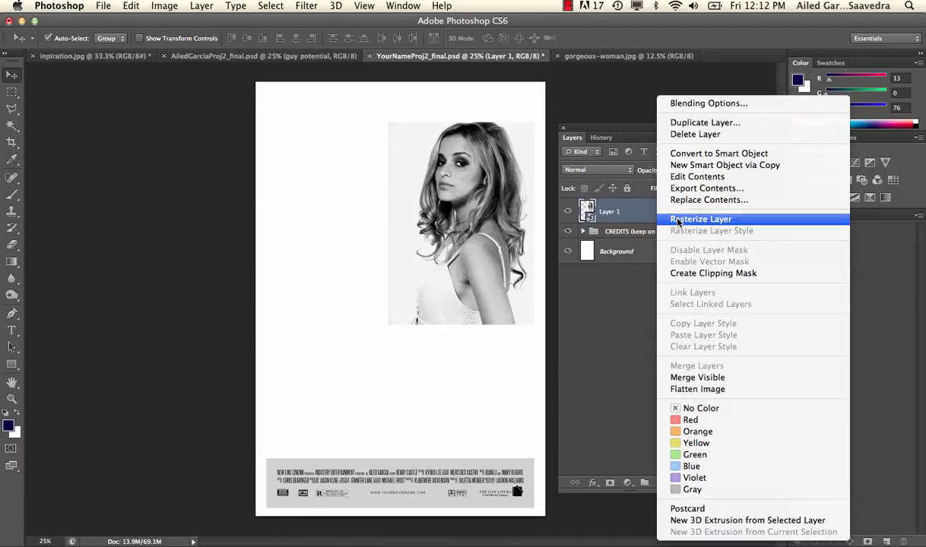
{"action": "left_click", "coordinate": [679, 220]}
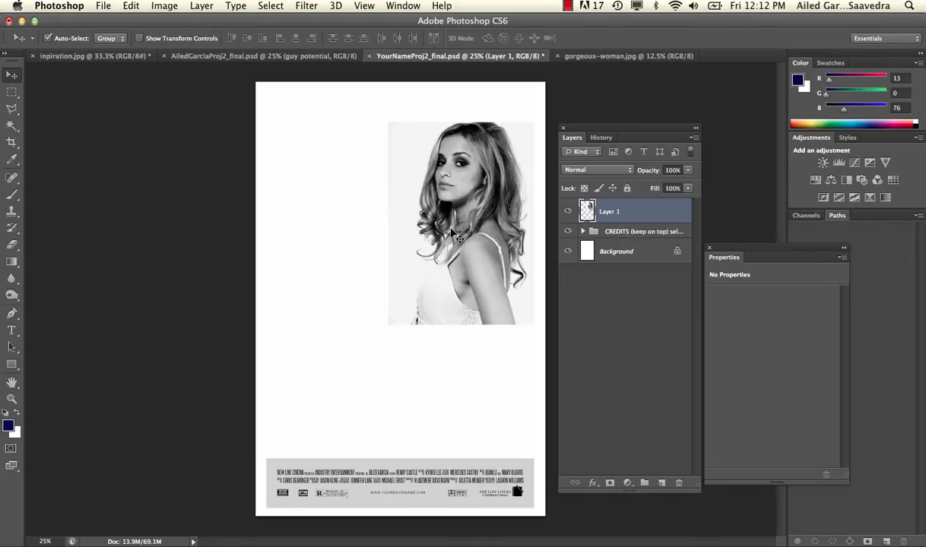
Close YourNameProj2_final.psd without saving and switch to the other Proj2_final.psd document containing all the poster layers.
{"action": "left_click", "coordinate": [369, 56]}
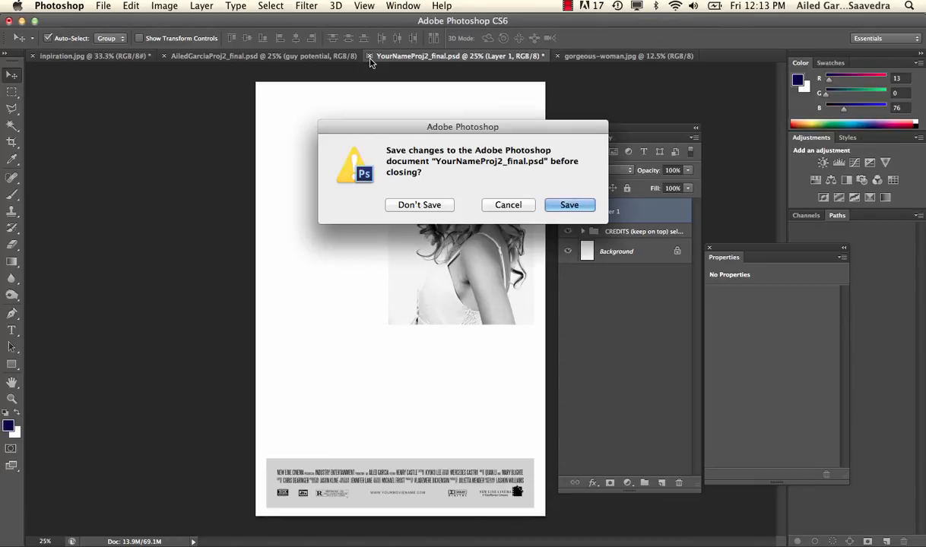
{"action": "left_click", "coordinate": [421, 203]}
{"action": "left_click", "coordinate": [207, 57]}
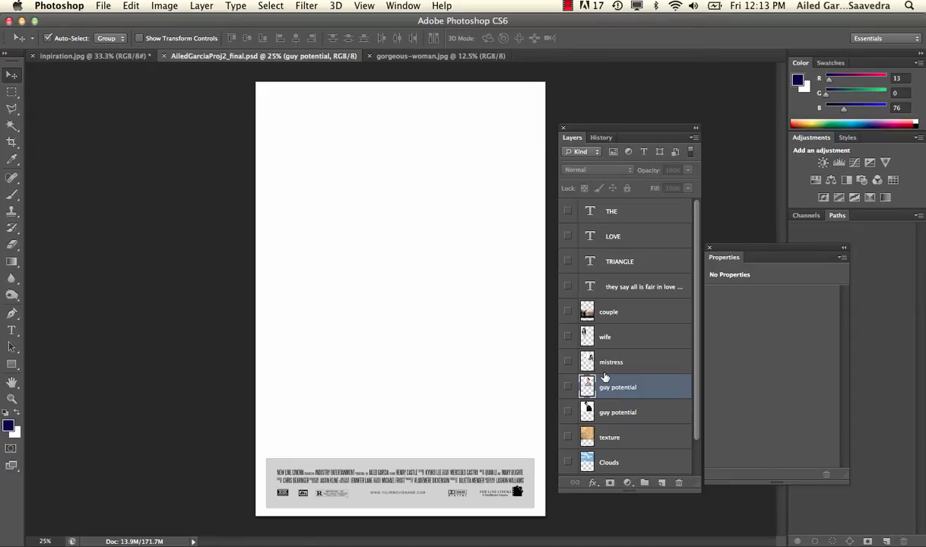
Preview the wife, mistress, both guy potential, couple, texture and Clouds layers one at a time, hiding each again.
{"action": "scroll", "coordinate": [601, 373], "scroll_direction": "down", "scroll_amount": 2}
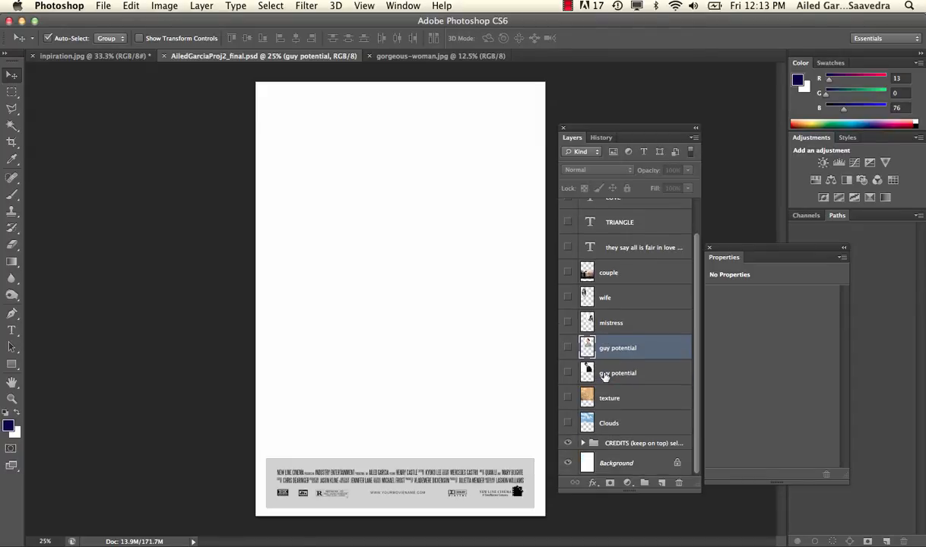
{"action": "left_click", "coordinate": [568, 298]}
{"action": "left_click", "coordinate": [568, 298]}
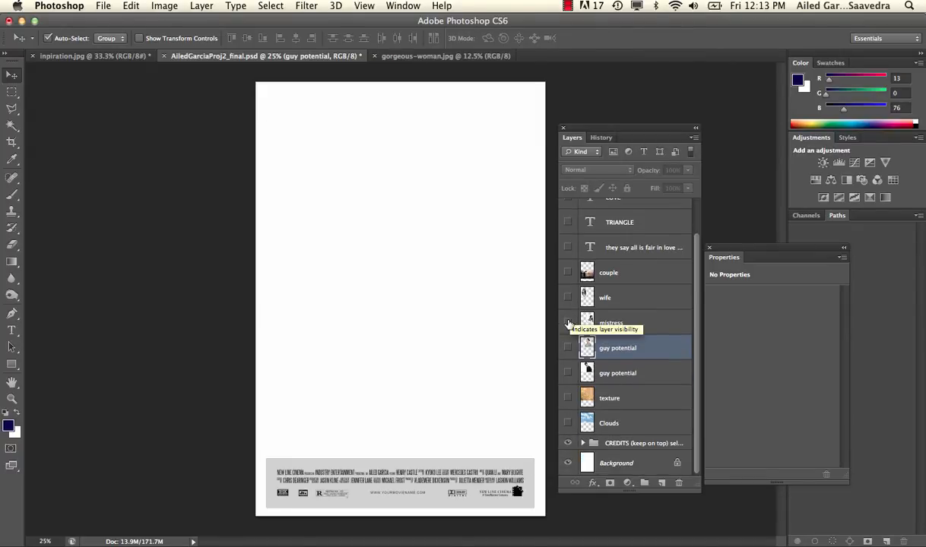
{"action": "left_click", "coordinate": [568, 323]}
{"action": "left_click", "coordinate": [568, 323]}
{"action": "left_click", "coordinate": [568, 348]}
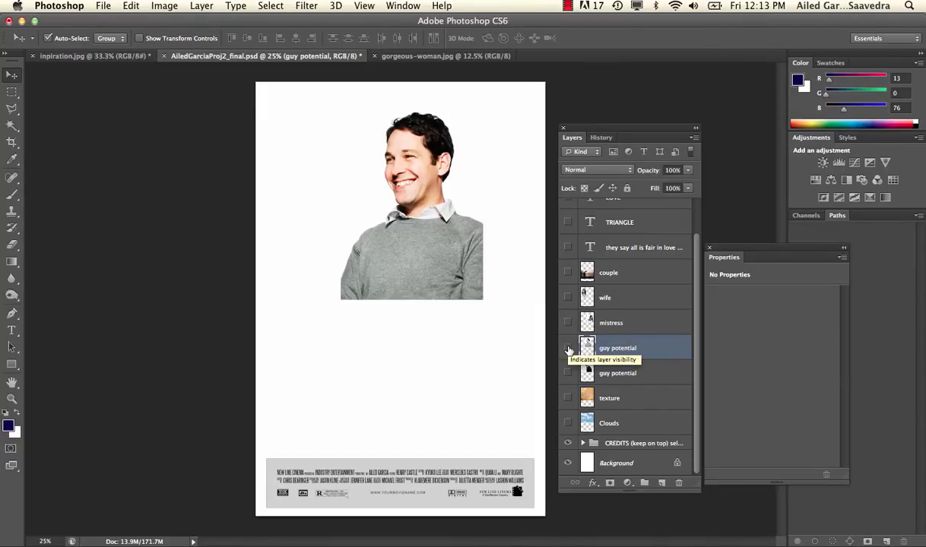
{"action": "left_click", "coordinate": [568, 348]}
{"action": "left_click", "coordinate": [568, 374]}
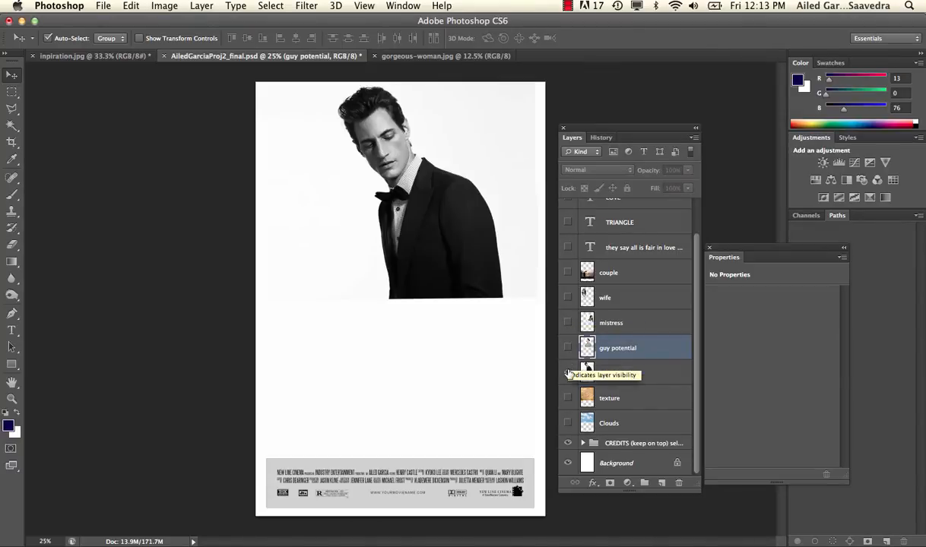
{"action": "left_click", "coordinate": [568, 374]}
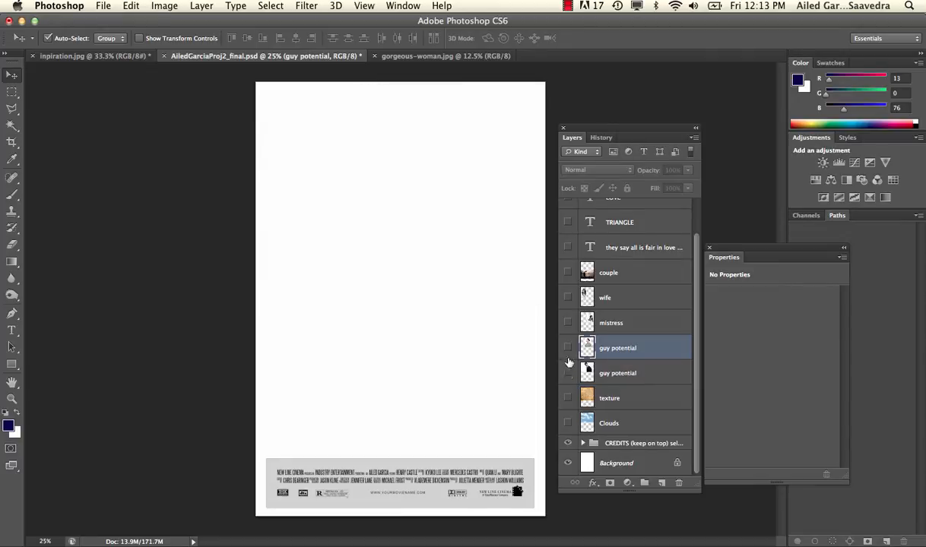
{"action": "left_click", "coordinate": [568, 275]}
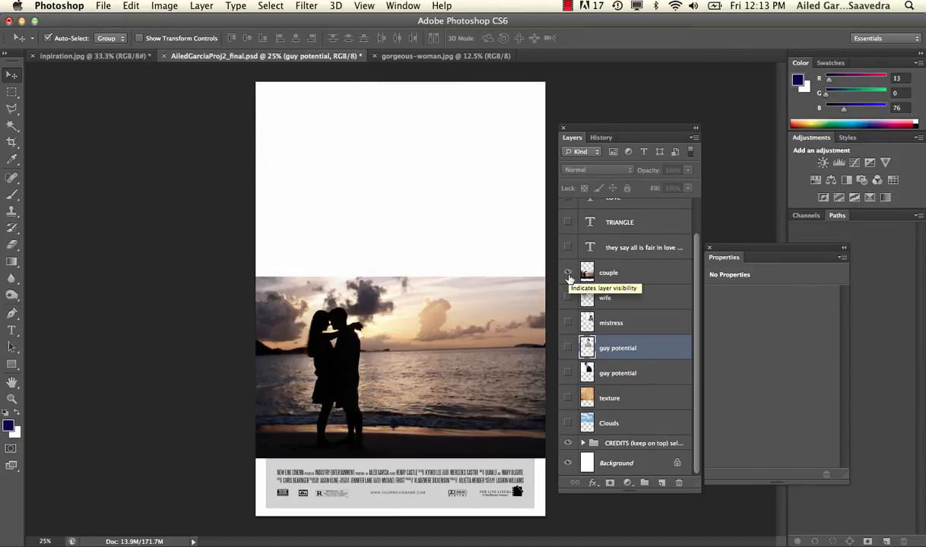
{"action": "left_click", "coordinate": [568, 273]}
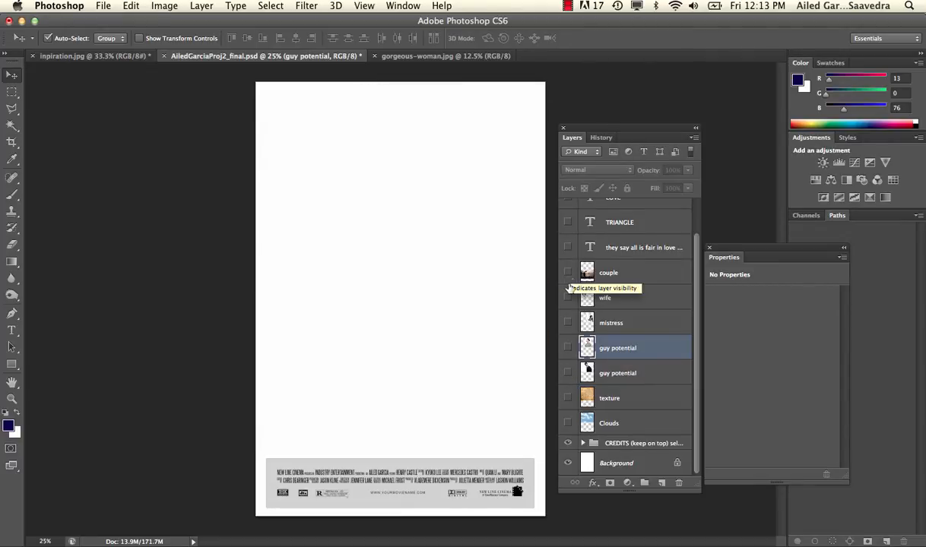
{"action": "left_click", "coordinate": [568, 399]}
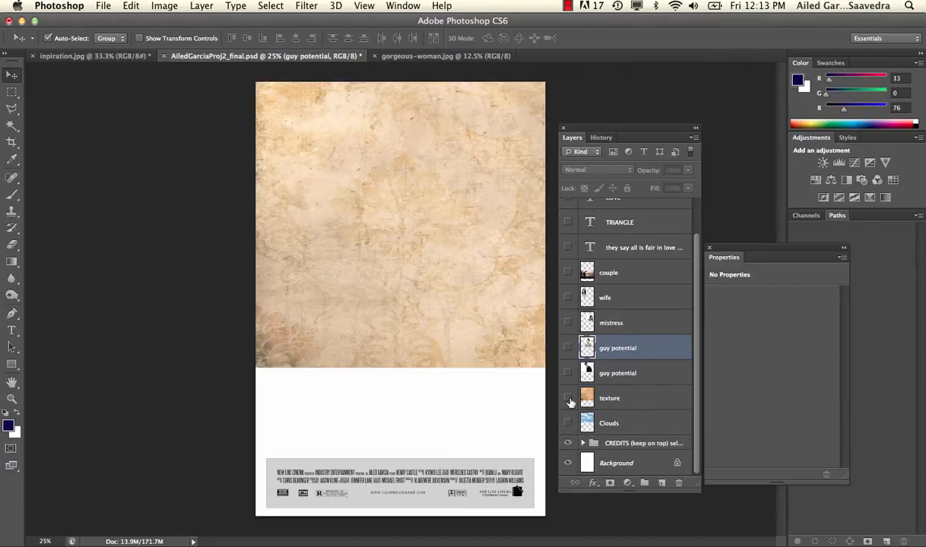
{"action": "left_click", "coordinate": [567, 399]}
{"action": "left_click", "coordinate": [568, 424]}
{"action": "left_click", "coordinate": [569, 423]}
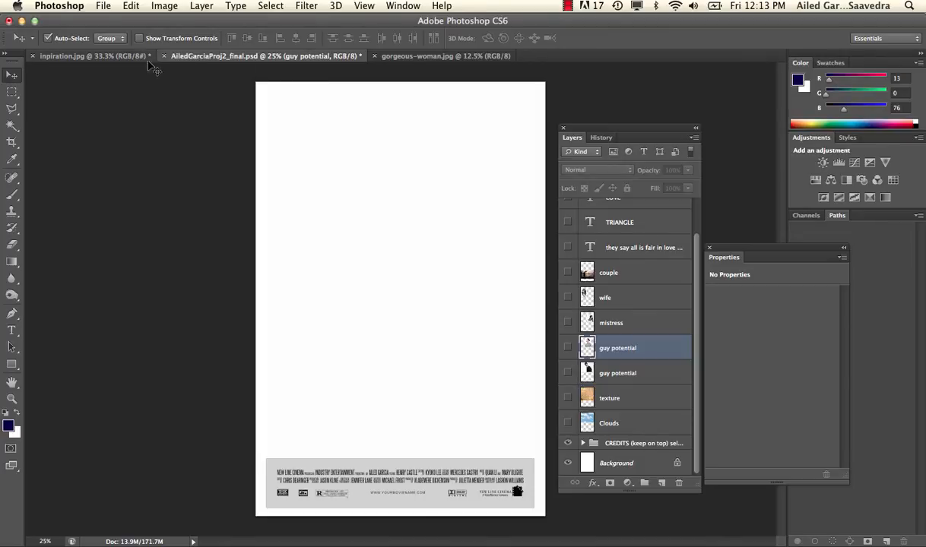
Review the inpiration.jpg reference poster, close gorgeous-woman.jpg and return to the layered poster document.
{"action": "left_click", "coordinate": [118, 57]}
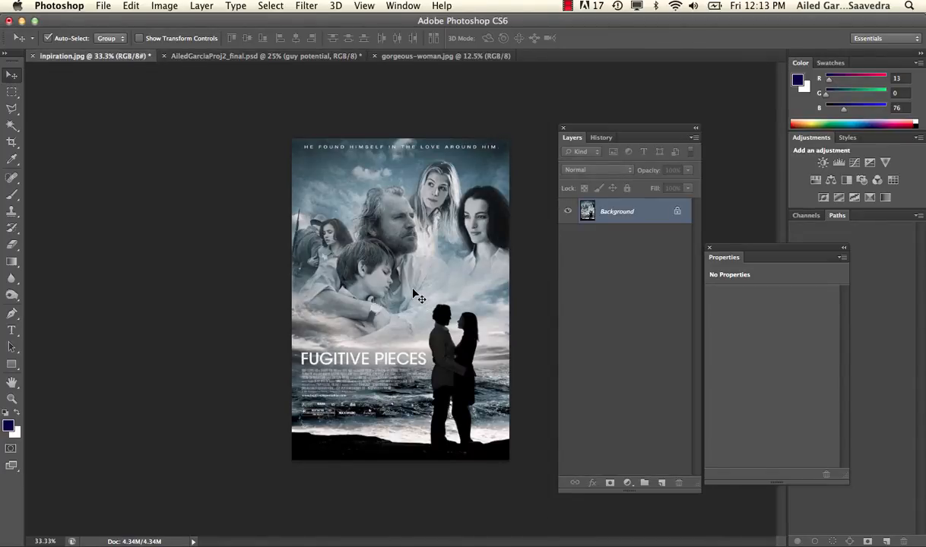
{"action": "left_click", "coordinate": [385, 57]}
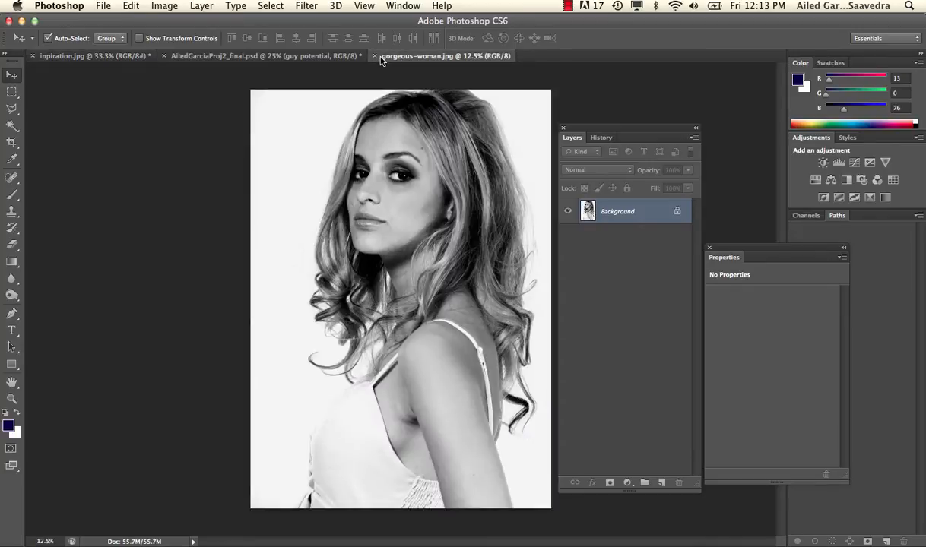
{"action": "left_click", "coordinate": [374, 56]}
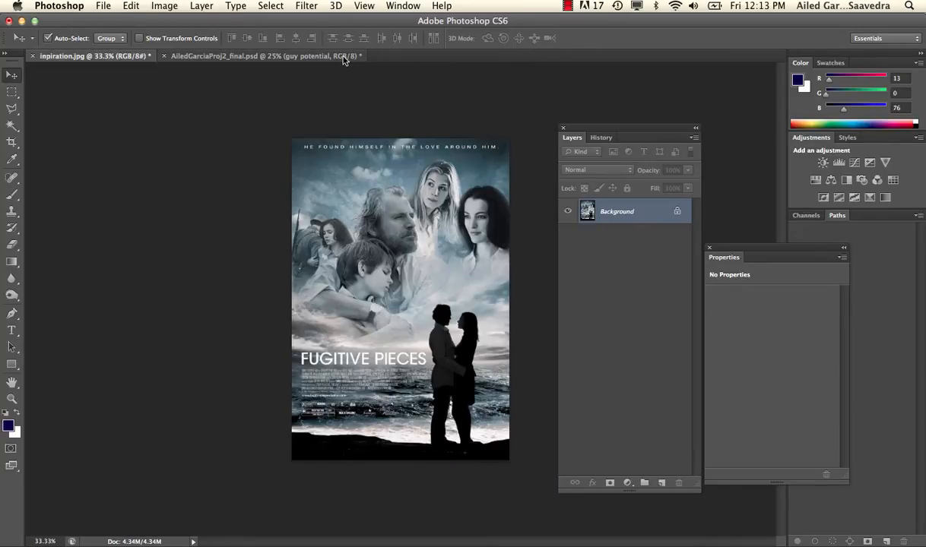
{"action": "left_click", "coordinate": [344, 58]}
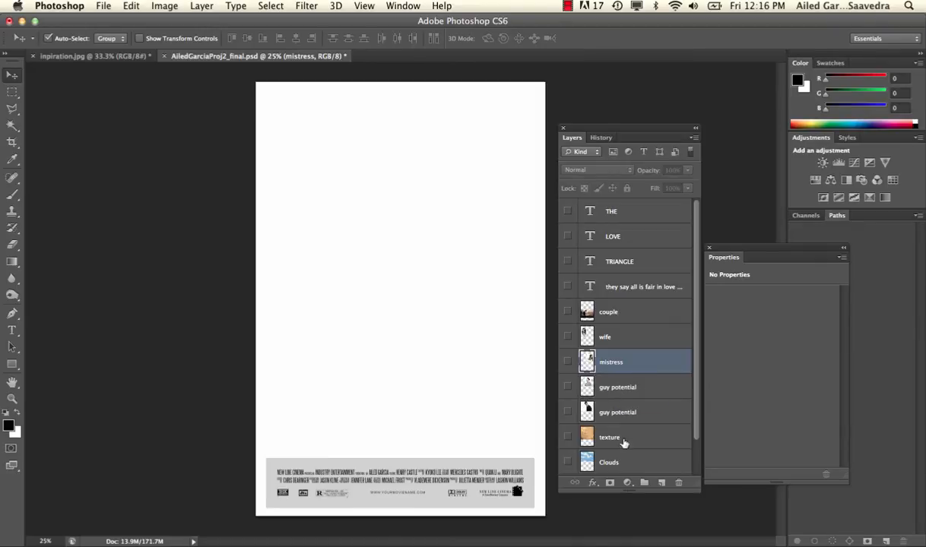
Show the Clouds layer and place a duplicate of it lower down so the sky extends to just above the credits.
{"action": "left_click", "coordinate": [607, 461]}
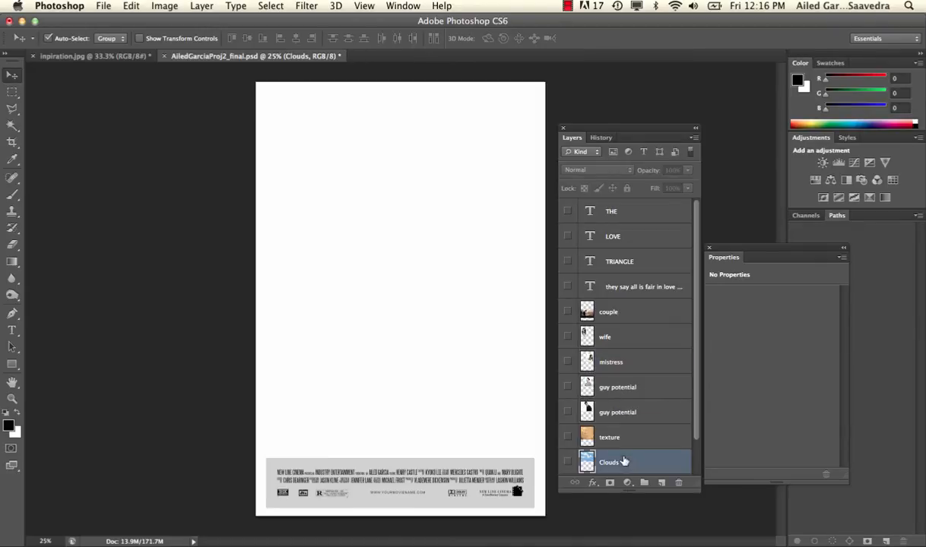
{"action": "left_click", "coordinate": [566, 462]}
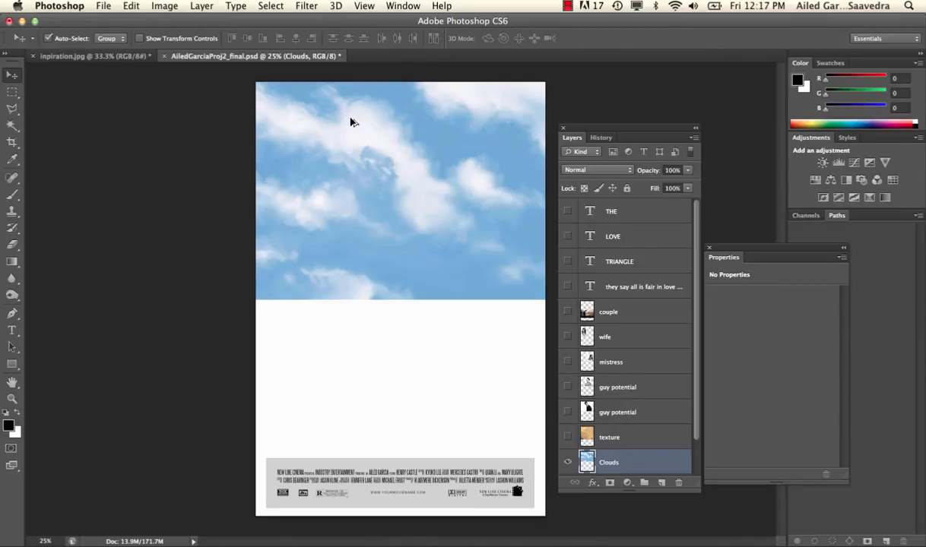
{"action": "left_click_drag", "start_coordinate": [351, 124], "coordinate": [347, 272]}
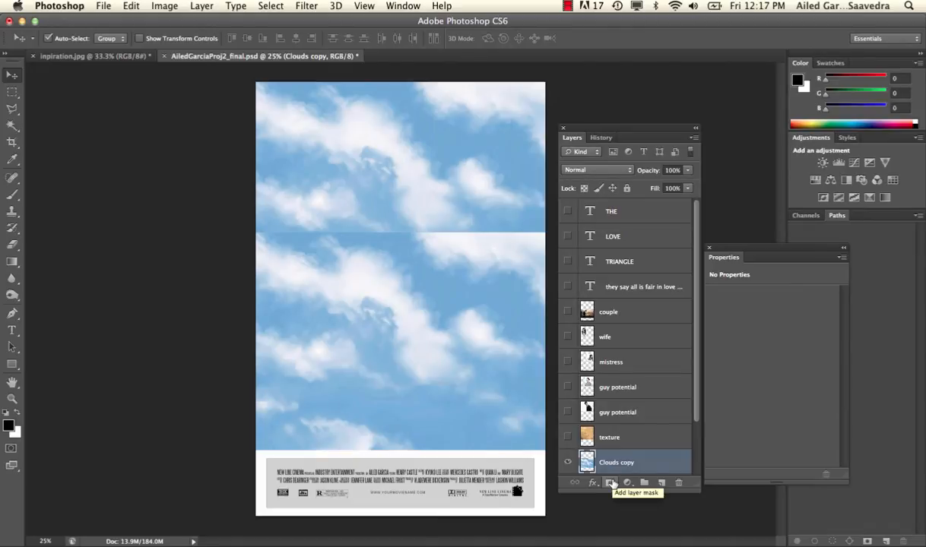
Add a layer mask to the duplicated clouds and fade their upper edge with a short vertical black-to-white linear gradient.
{"action": "left_click", "coordinate": [612, 483]}
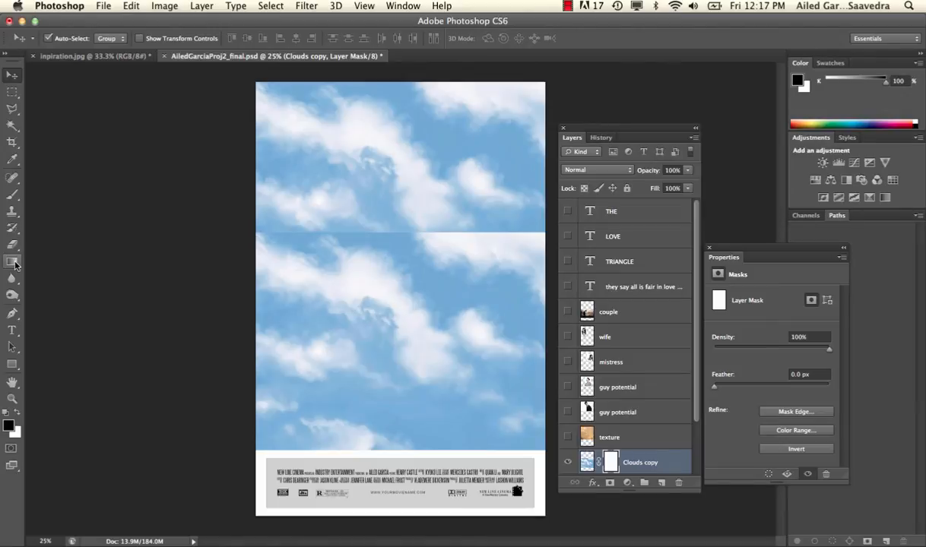
{"action": "left_click", "coordinate": [12, 262]}
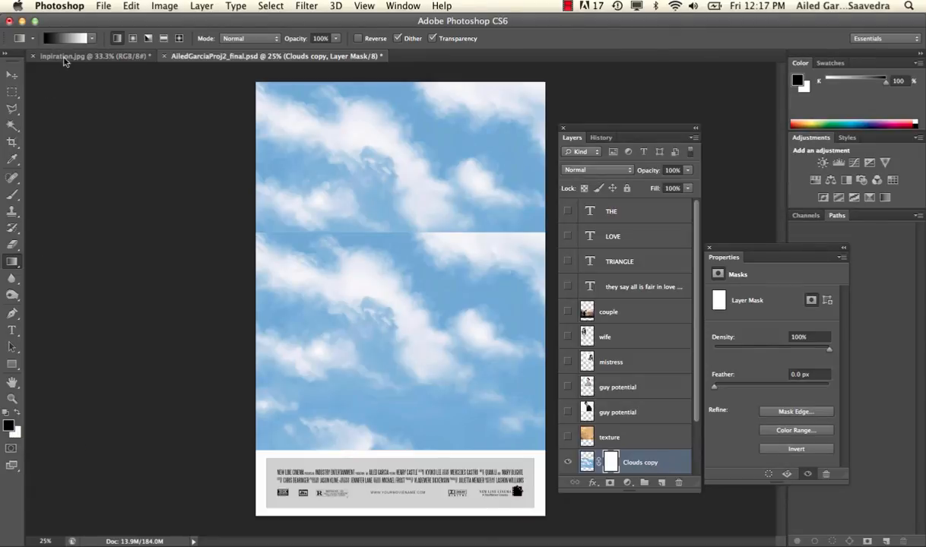
{"action": "left_click", "coordinate": [91, 38]}
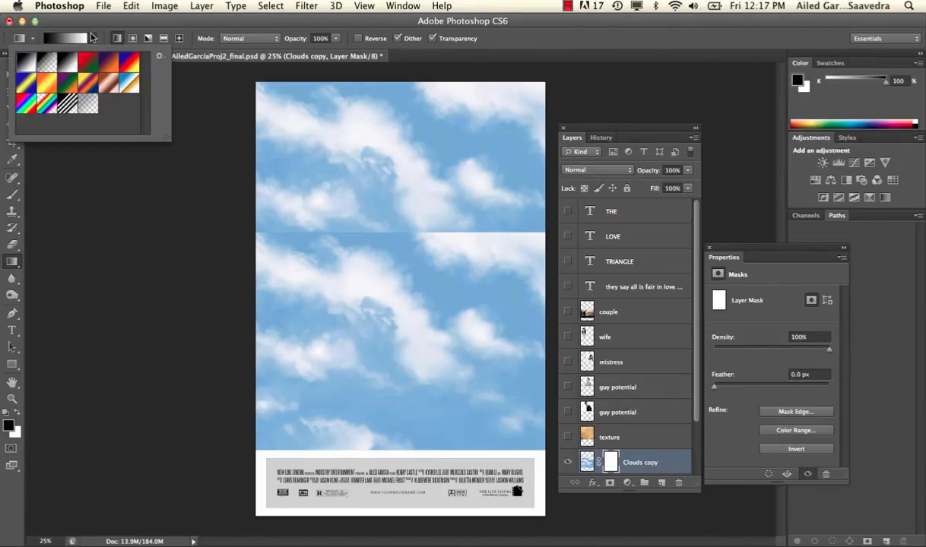
{"action": "left_click", "coordinate": [92, 38]}
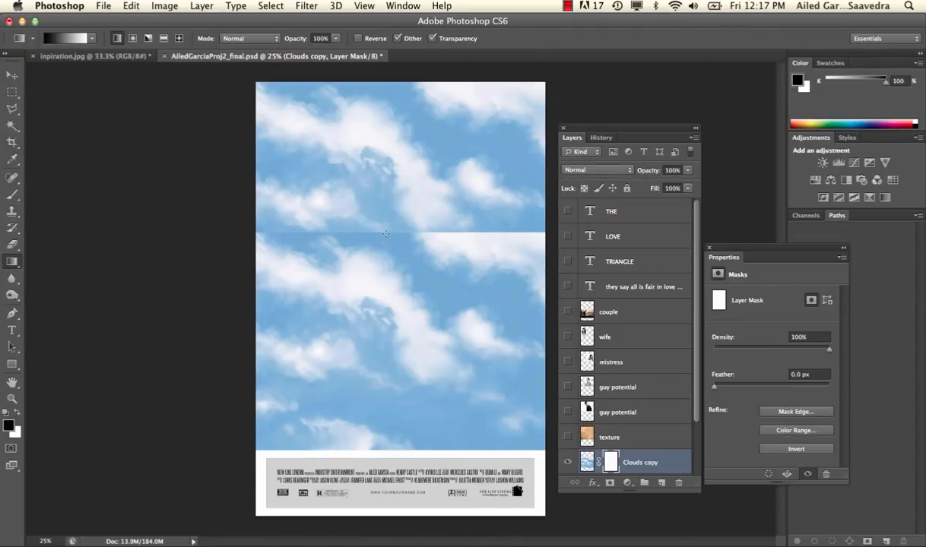
{"action": "left_click_drag", "start_coordinate": [387, 247], "coordinate": [387, 292]}
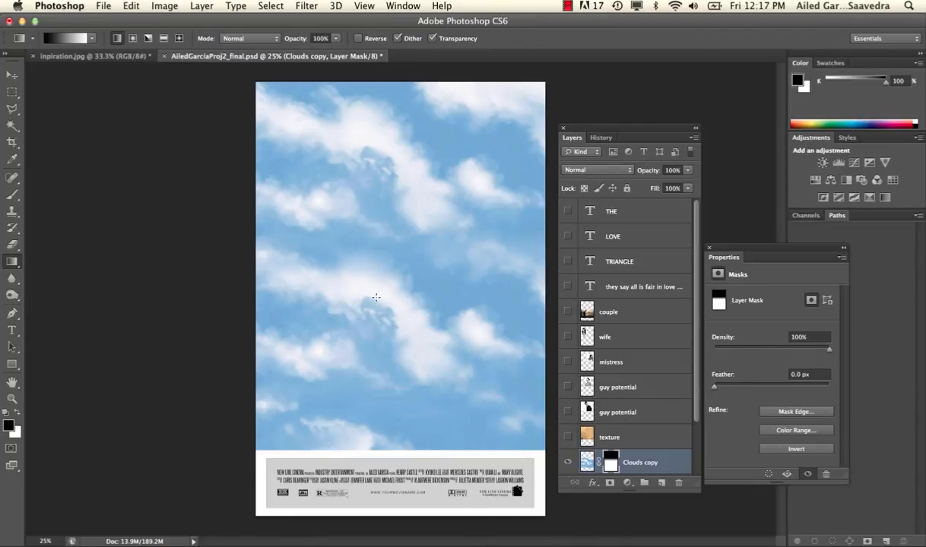
Redraw the clouds mask gradient in different directions, ending with a short vertical fade just below the seam.
{"action": "left_click_drag", "start_coordinate": [335, 255], "coordinate": [376, 297]}
{"action": "left_click_drag", "start_coordinate": [439, 246], "coordinate": [389, 306]}
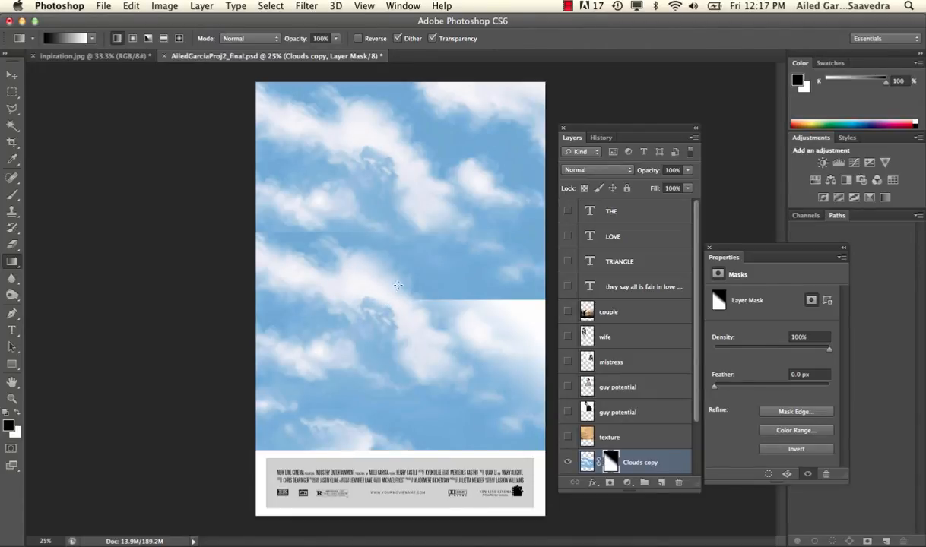
{"action": "left_click_drag", "start_coordinate": [398, 234], "coordinate": [403, 288]}
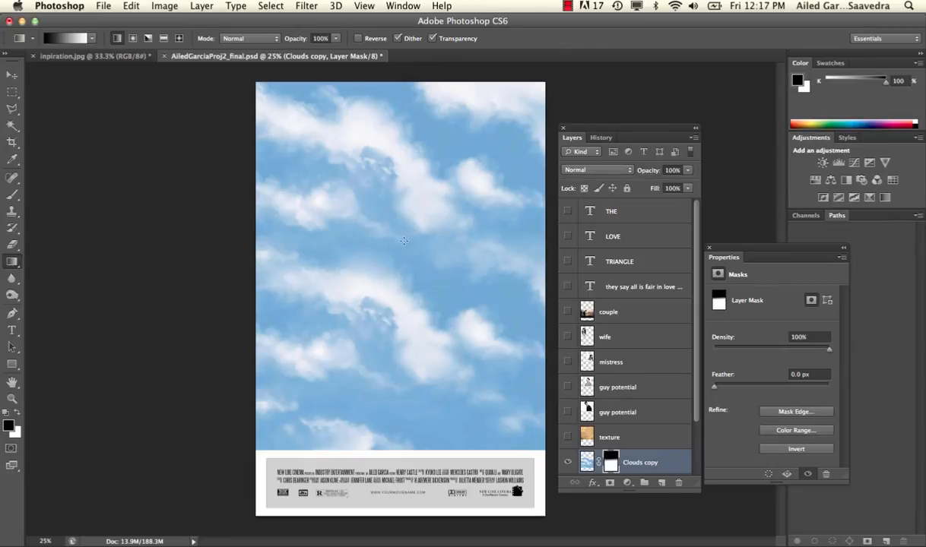
{"action": "left_click_drag", "start_coordinate": [404, 241], "coordinate": [403, 293]}
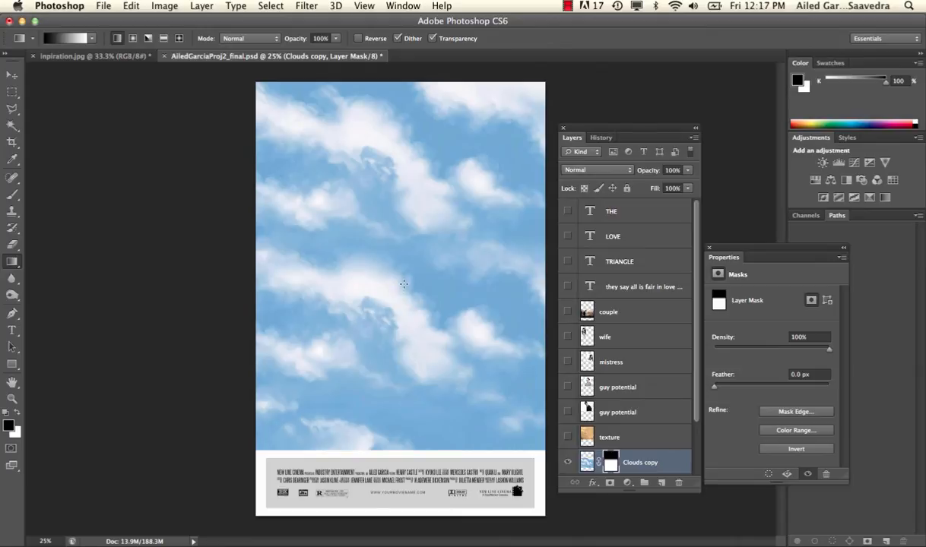
{"action": "left_click", "coordinate": [13, 74]}
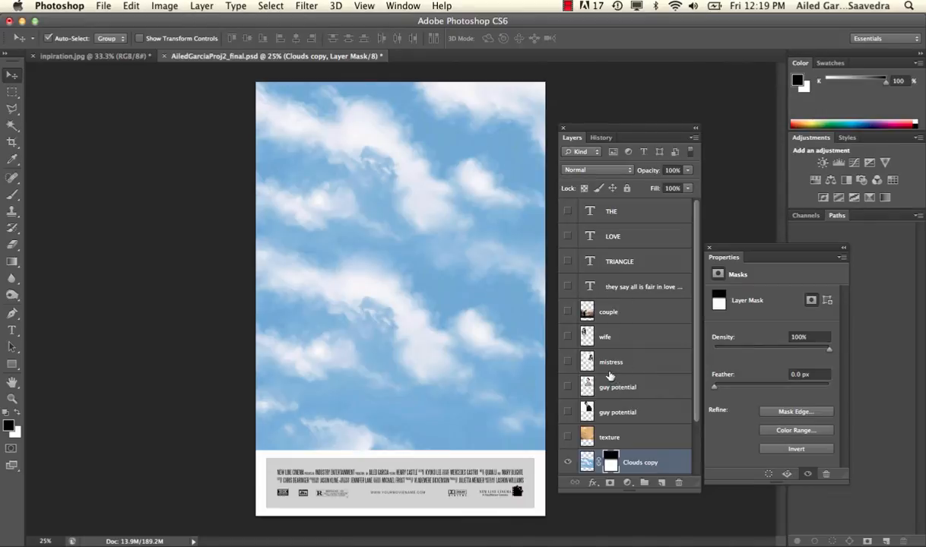
Show the mistress layer and add a layer mask to it.
{"action": "left_click", "coordinate": [568, 363]}
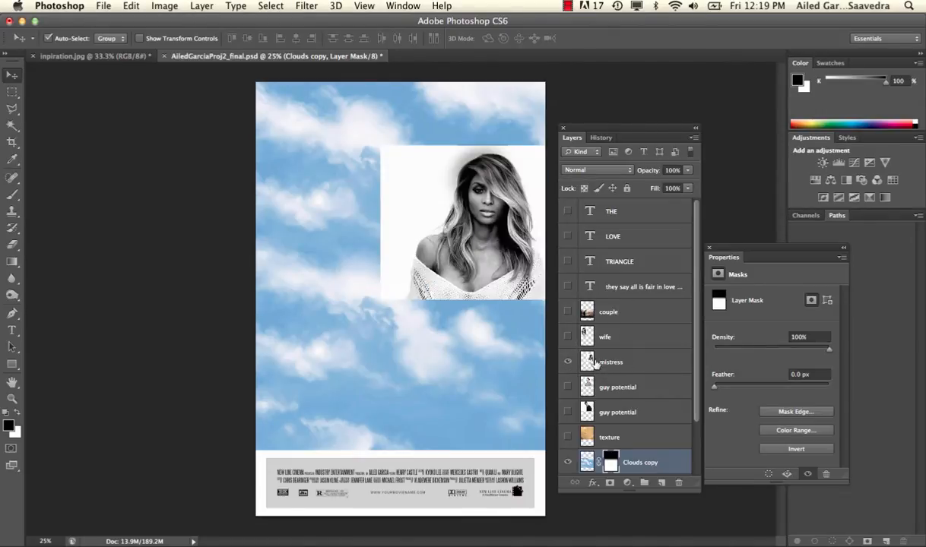
{"action": "left_click", "coordinate": [585, 362]}
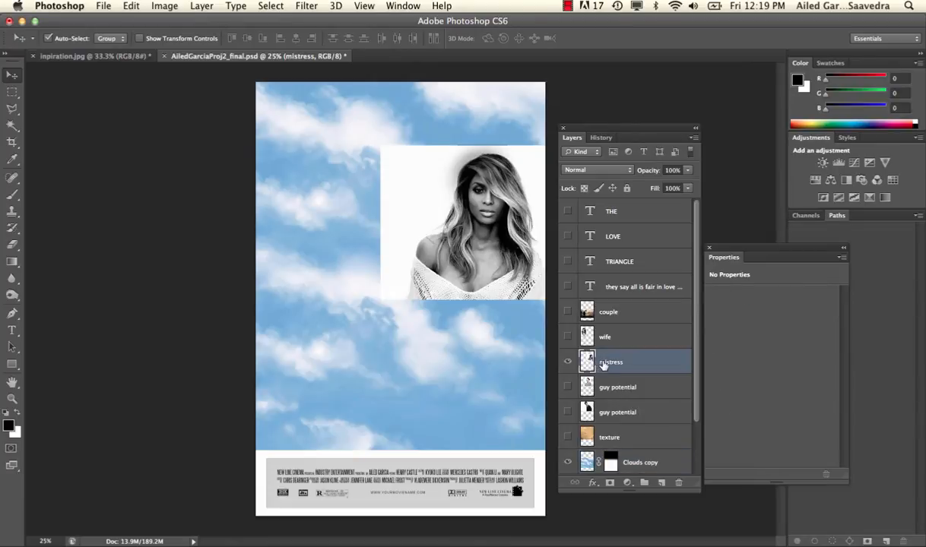
{"action": "left_click", "coordinate": [609, 484]}
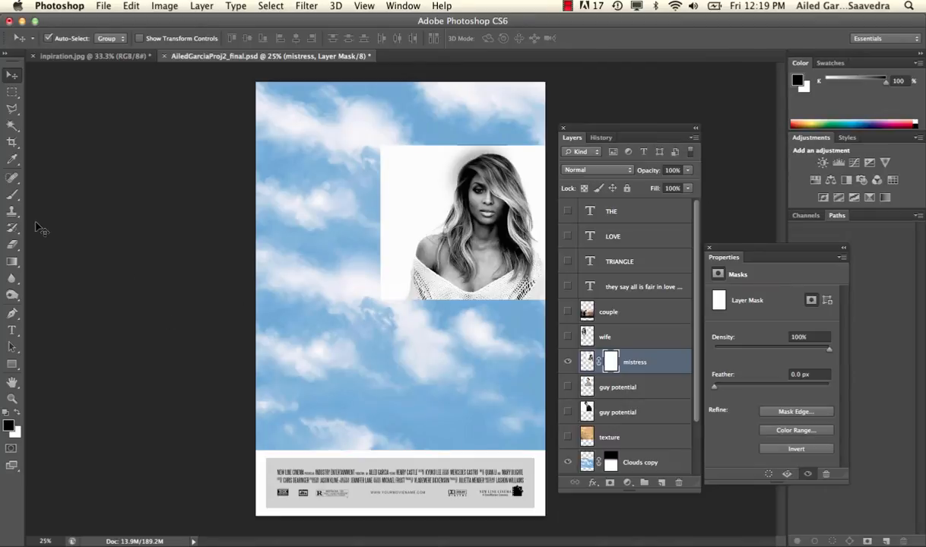
Fade the mistress photo's upper-left side with diagonal black-to-white linear gradients on its mask, redrawing them for a tighter blend.
{"action": "left_click", "coordinate": [13, 199]}
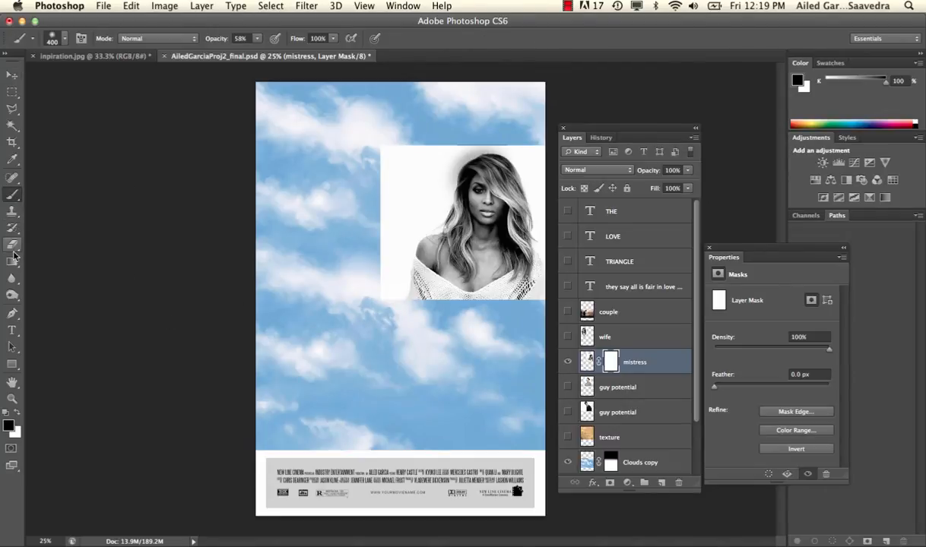
{"action": "mouse_move", "coordinate": [12, 261]}
{"action": "left_mouse_down"}
{"action": "mouse_move", "coordinate": [32, 253]}
{"action": "mouse_move", "coordinate": [38, 261]}
{"action": "left_mouse_up"}
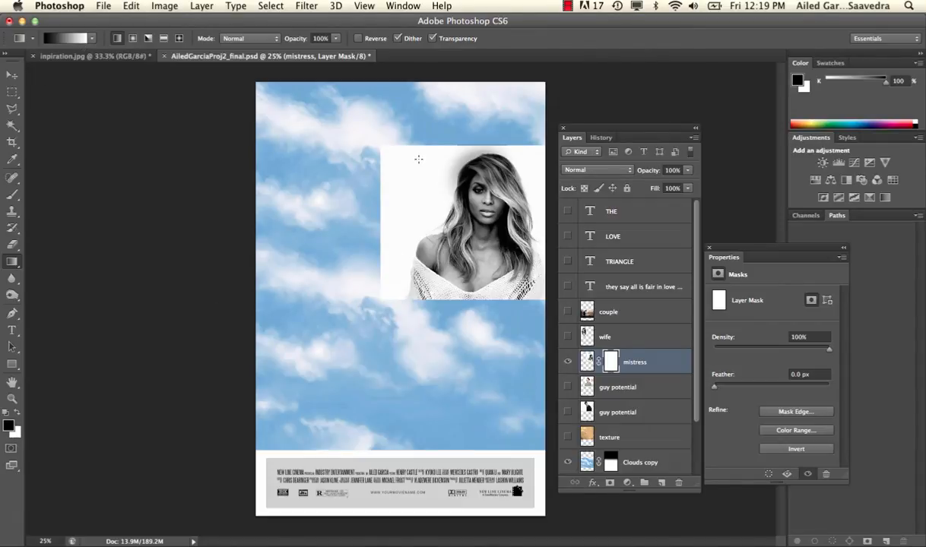
{"action": "mouse_move", "coordinate": [384, 149]}
{"action": "left_mouse_down"}
{"action": "mouse_move", "coordinate": [442, 156]}
{"action": "mouse_move", "coordinate": [467, 200]}
{"action": "left_mouse_up"}
{"action": "left_click_drag", "start_coordinate": [385, 149], "coordinate": [511, 230]}
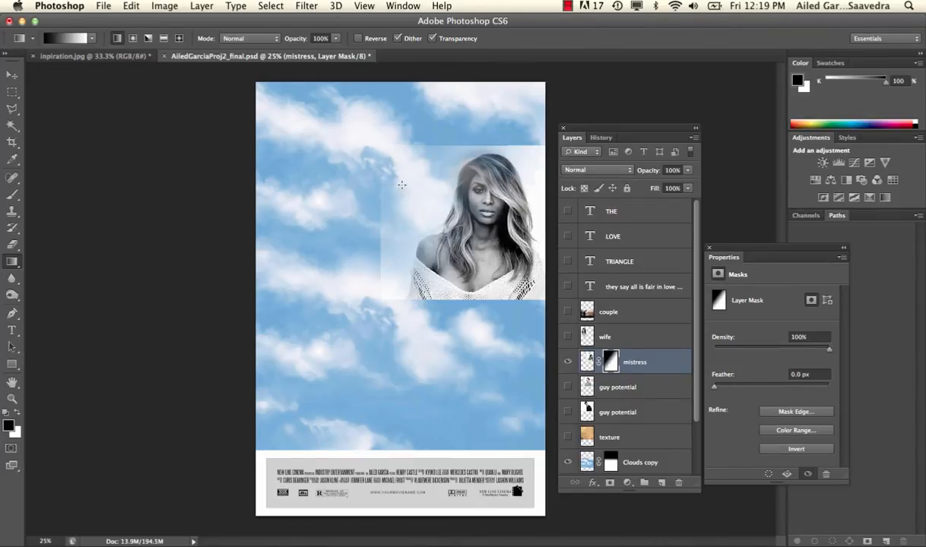
{"action": "left_click_drag", "start_coordinate": [401, 185], "coordinate": [455, 208]}
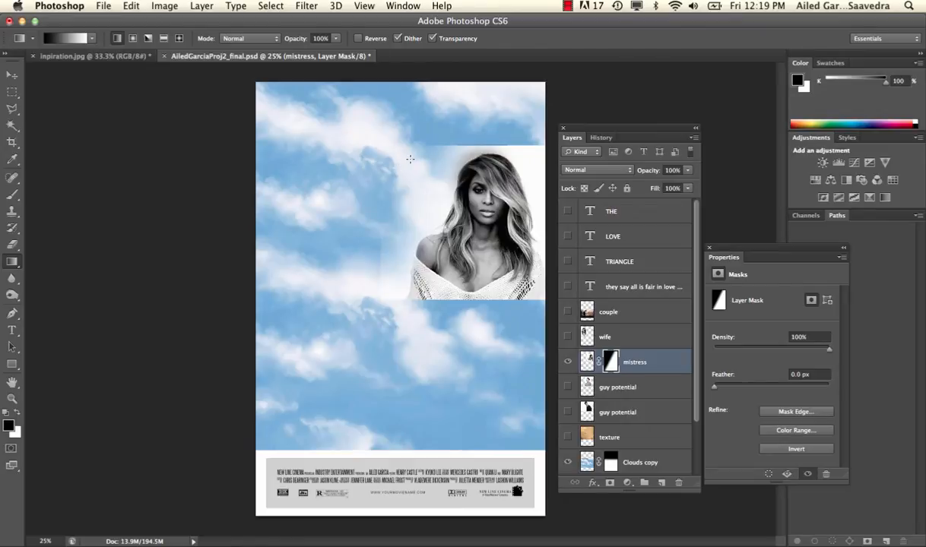
{"action": "left_click_drag", "start_coordinate": [409, 159], "coordinate": [432, 199]}
Choose the foreground-to-transparent gradient and fade the mistress photo's left edge on the mask with a short horizontal gradient.
{"action": "left_click", "coordinate": [91, 38]}
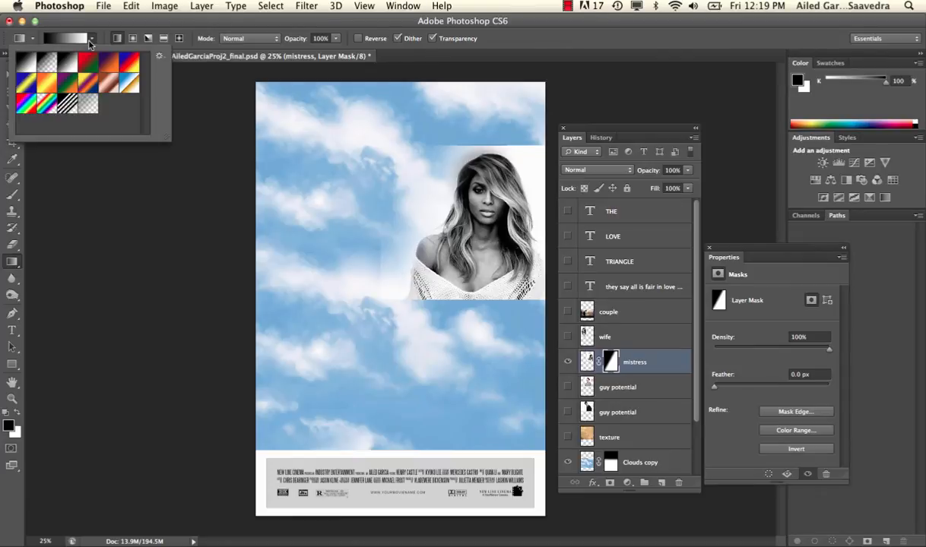
{"action": "left_click", "coordinate": [49, 60]}
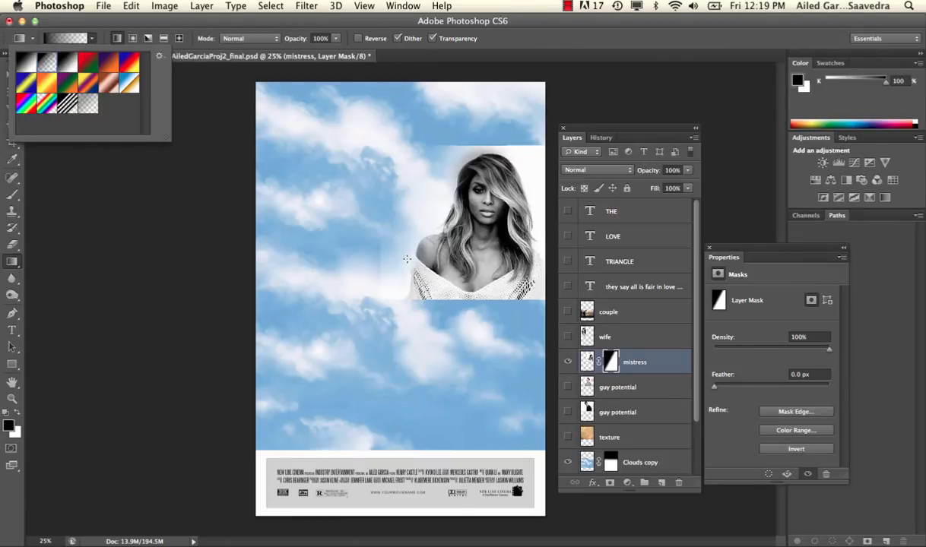
{"action": "left_click", "coordinate": [379, 245]}
{"action": "left_click_drag", "start_coordinate": [371, 233], "coordinate": [399, 233]}
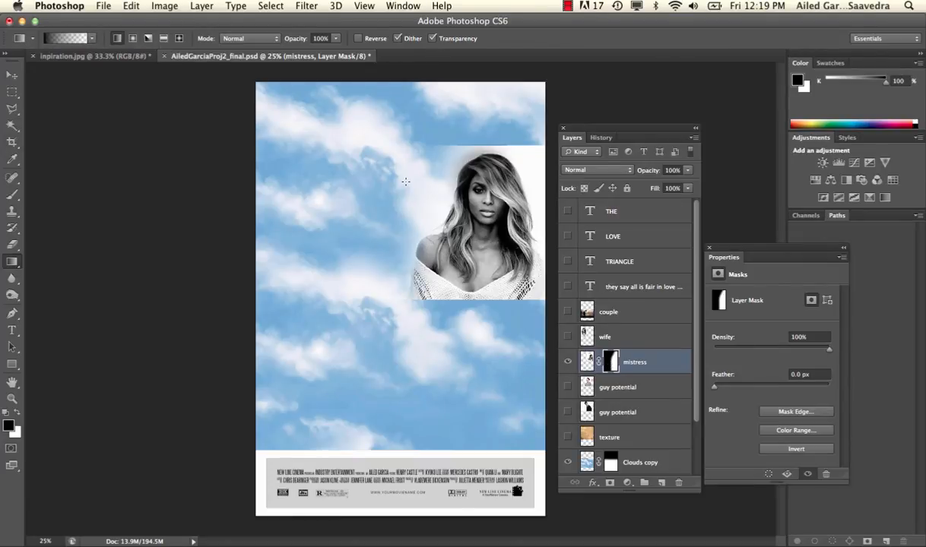
Fade the mistress photo's top edge down to just above her hair, undoing the first overly long gradient.
{"action": "left_click_drag", "start_coordinate": [444, 147], "coordinate": [450, 188]}
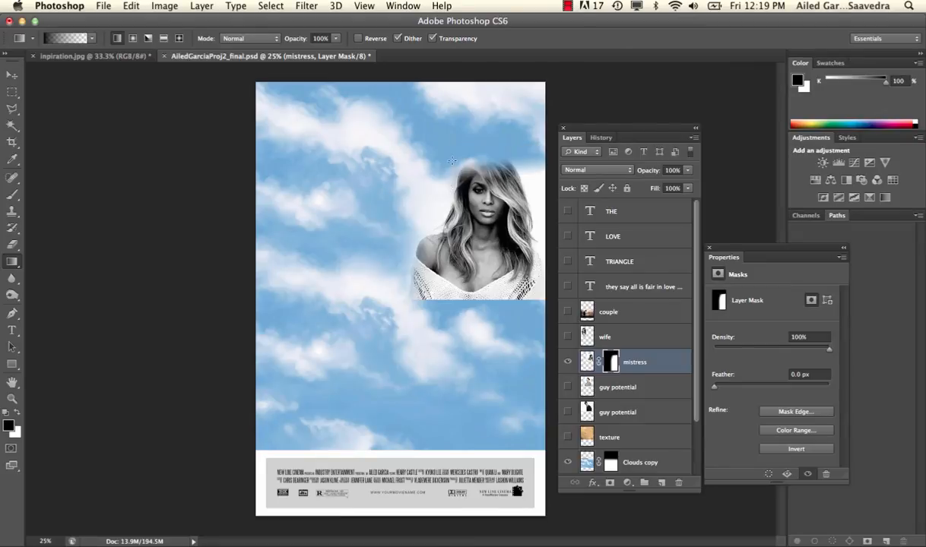
{"action": "key", "text": "super+z"}
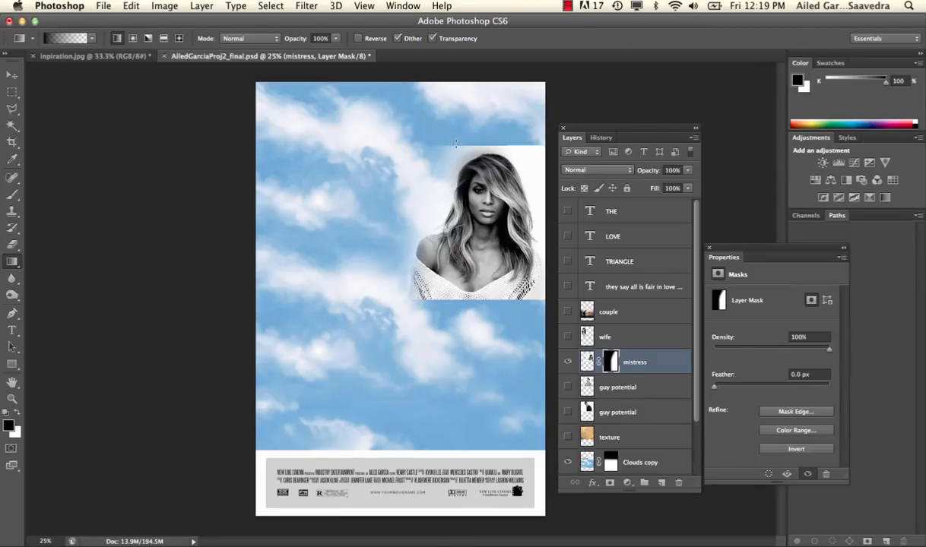
{"action": "left_click_drag", "start_coordinate": [456, 158], "coordinate": [456, 163]}
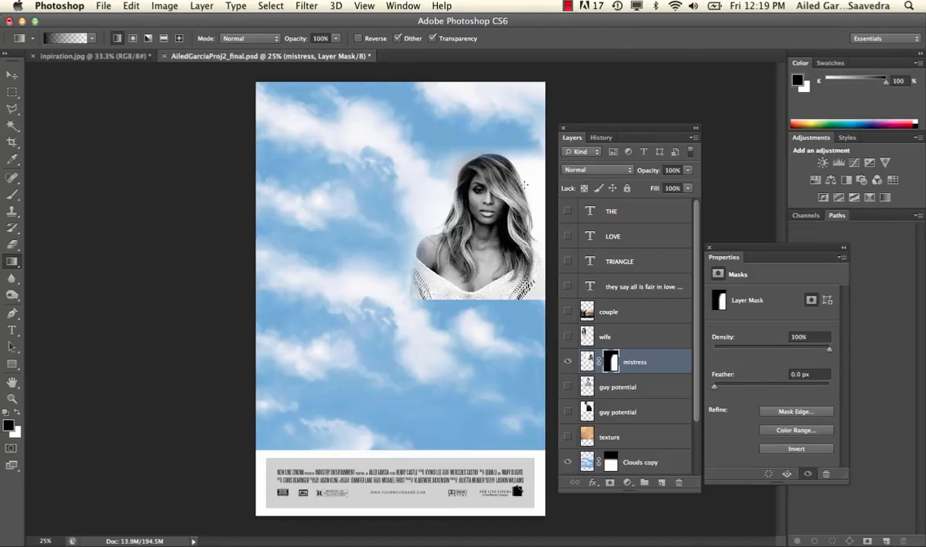
Fade the mistress photo's right and bottom edges with black-to-transparent gradients, undoing gradients that cut into the hair.
{"action": "left_click_drag", "start_coordinate": [524, 184], "coordinate": [500, 247]}
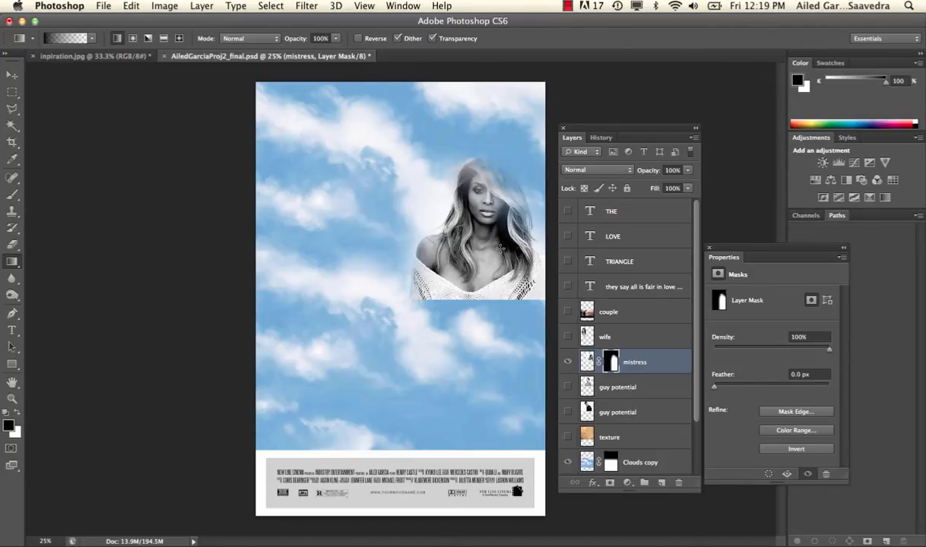
{"action": "key", "text": "ctrl+z"}
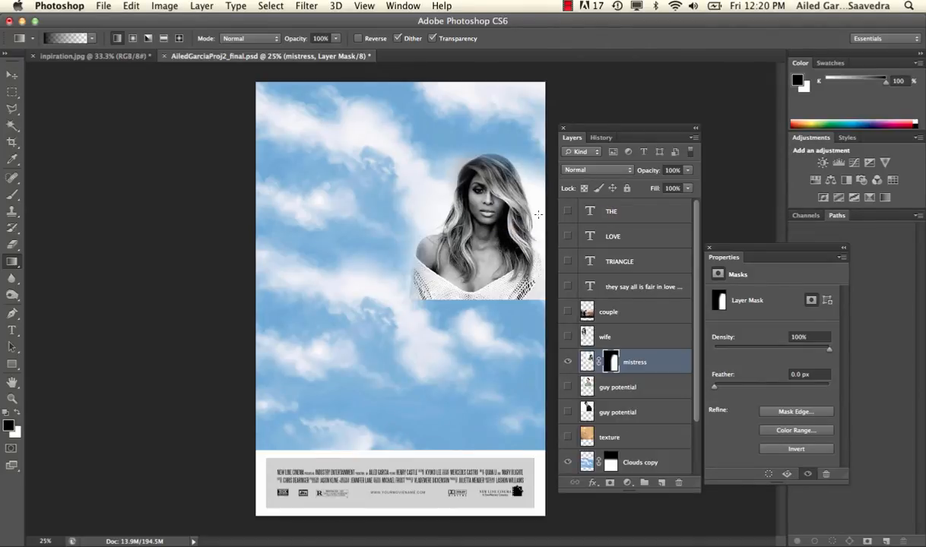
{"action": "left_click_drag", "start_coordinate": [521, 239], "coordinate": [535, 221]}
{"action": "key", "text": "ctrl+z"}
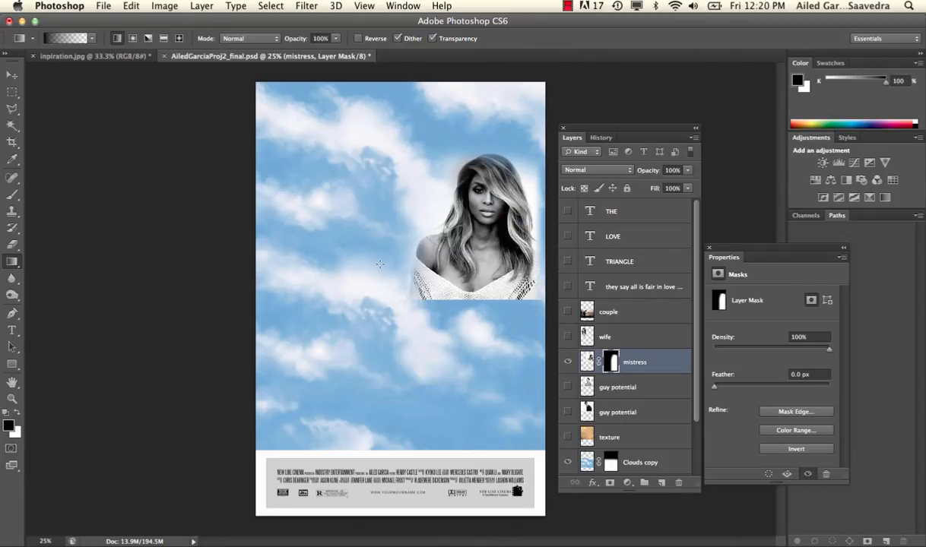
{"action": "left_click_drag", "start_coordinate": [376, 312], "coordinate": [485, 259]}
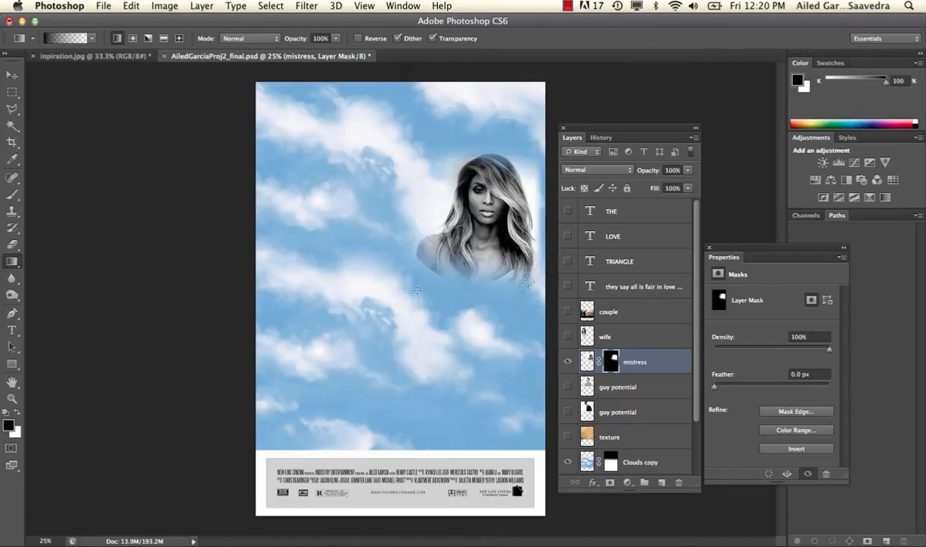
Restore the lower part of the mistress portrait with a white gradient, and fade its bottom and left edges again in black.
{"action": "left_click", "coordinate": [21, 411]}
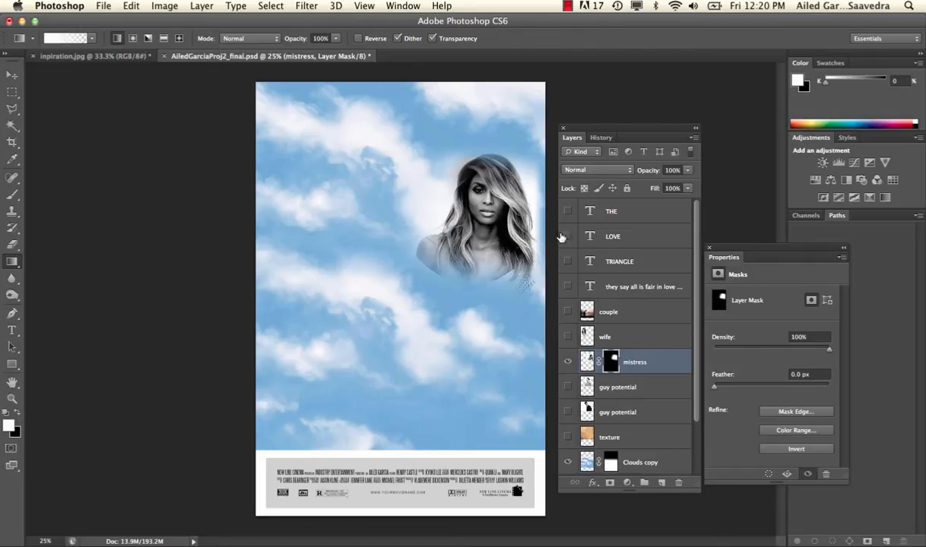
{"action": "left_click_drag", "start_coordinate": [473, 267], "coordinate": [482, 222]}
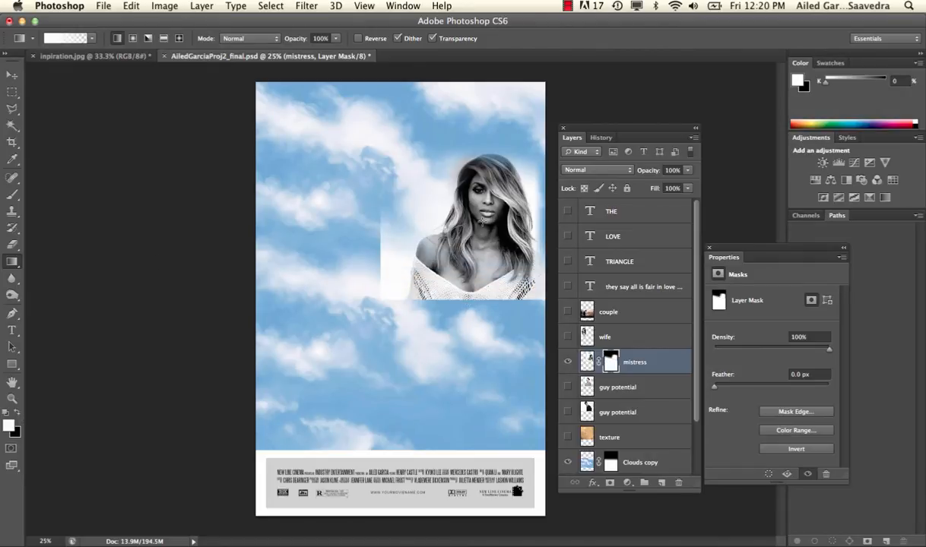
{"action": "left_click", "coordinate": [17, 415]}
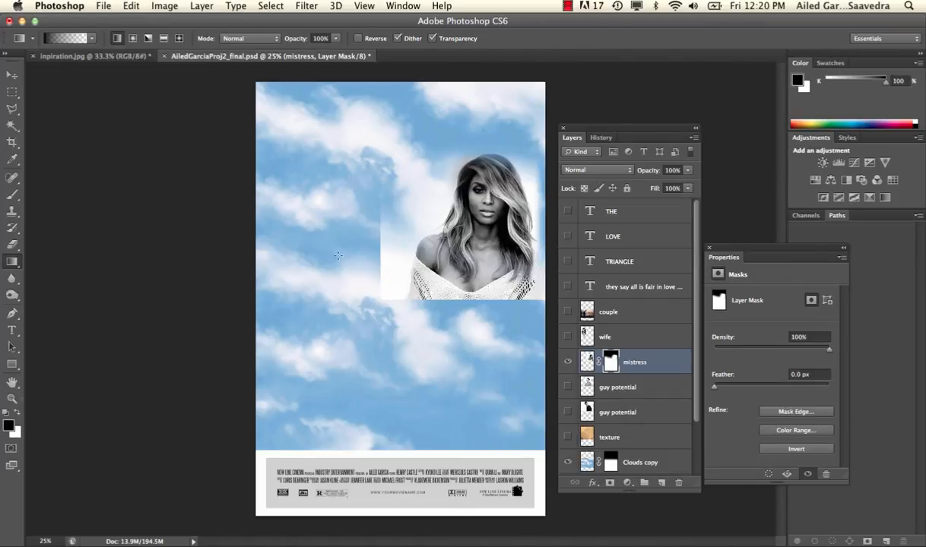
{"action": "left_click_drag", "start_coordinate": [466, 304], "coordinate": [479, 272]}
{"action": "left_click_drag", "start_coordinate": [375, 251], "coordinate": [418, 251]}
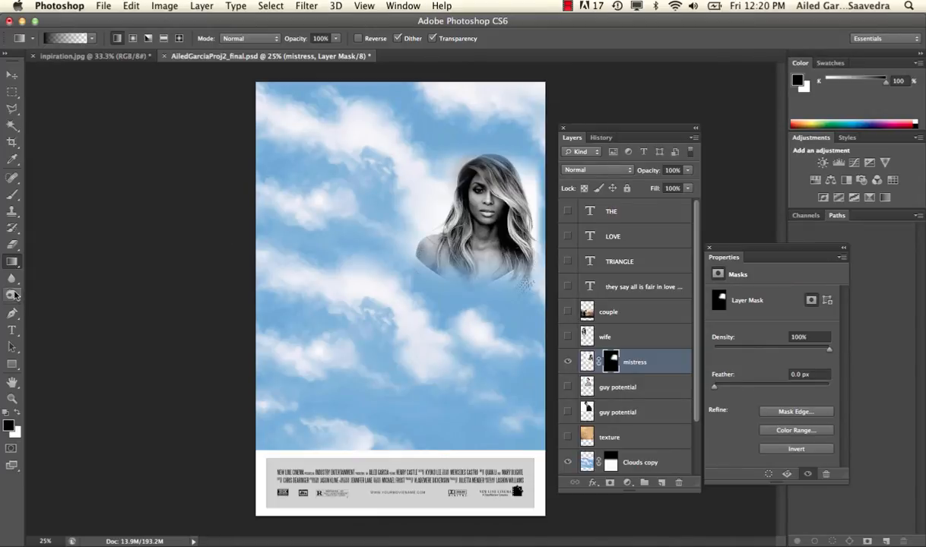
With a 400 px brush at 25% opacity, paint the mistress mask black around the hair and white over the face and shoulders.
{"action": "left_click", "coordinate": [12, 194]}
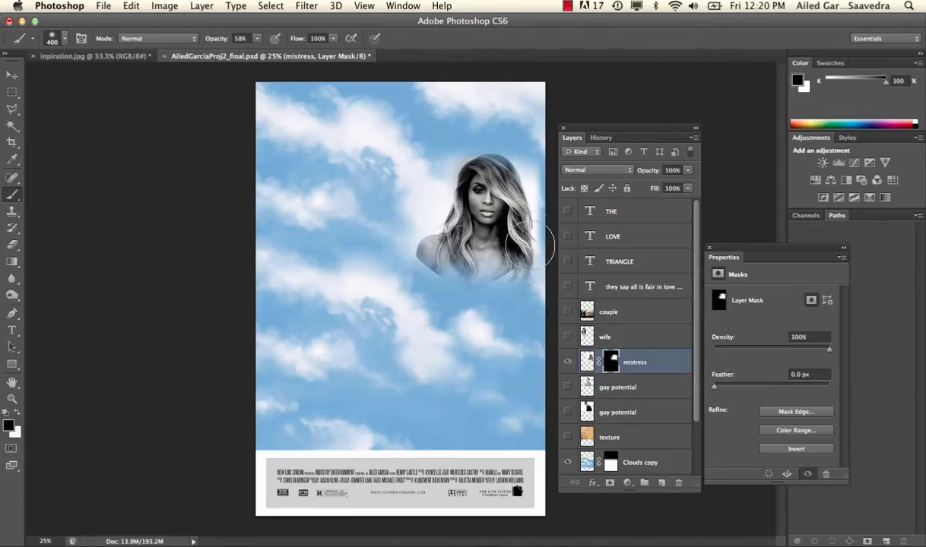
{"action": "left_click", "coordinate": [258, 39]}
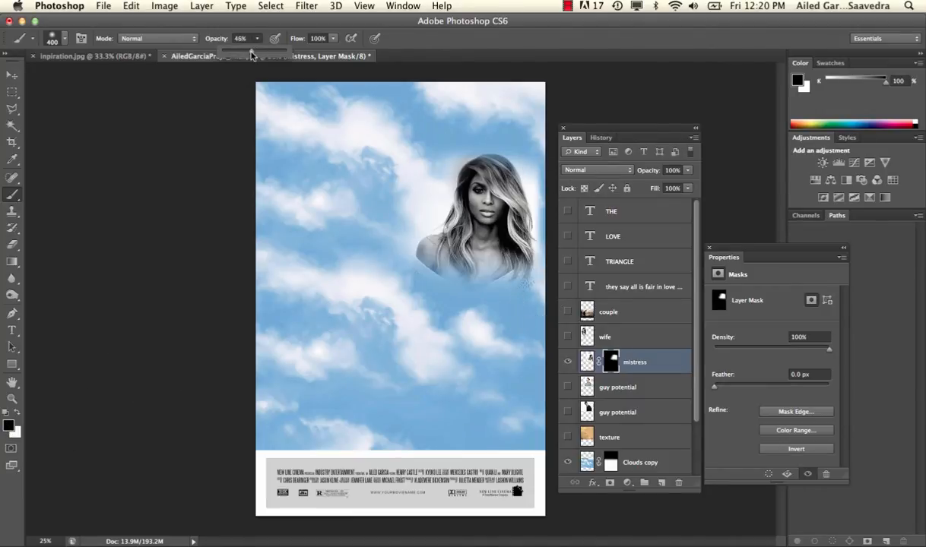
{"action": "left_click_drag", "start_coordinate": [242, 56], "coordinate": [237, 55]}
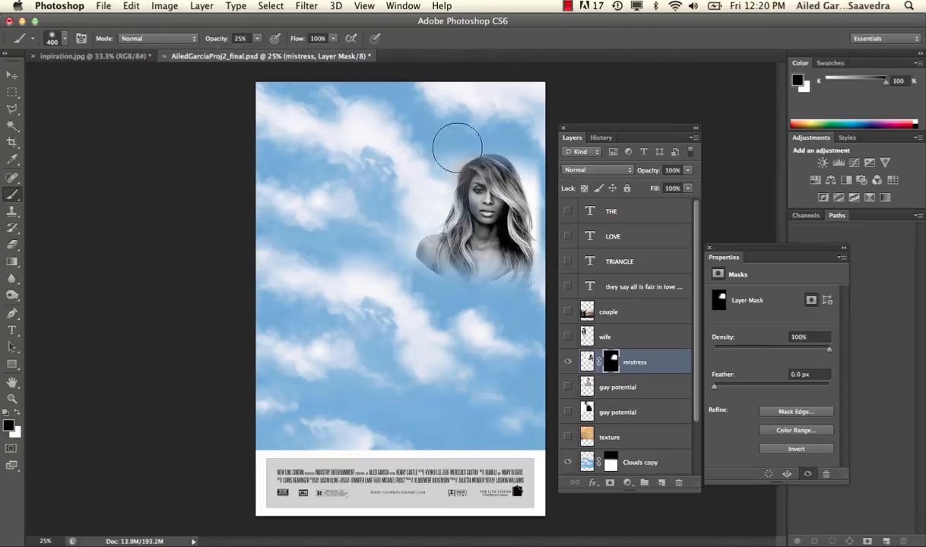
{"action": "mouse_move", "coordinate": [528, 156]}
{"action": "left_mouse_down"}
{"action": "mouse_move", "coordinate": [548, 228]}
{"action": "mouse_move", "coordinate": [536, 158]}
{"action": "mouse_move", "coordinate": [558, 283]}
{"action": "mouse_move", "coordinate": [543, 181]}
{"action": "mouse_move", "coordinate": [552, 236]}
{"action": "mouse_move", "coordinate": [543, 190]}
{"action": "mouse_move", "coordinate": [543, 282]}
{"action": "mouse_move", "coordinate": [543, 191]}
{"action": "mouse_move", "coordinate": [521, 310]}
{"action": "left_mouse_up"}
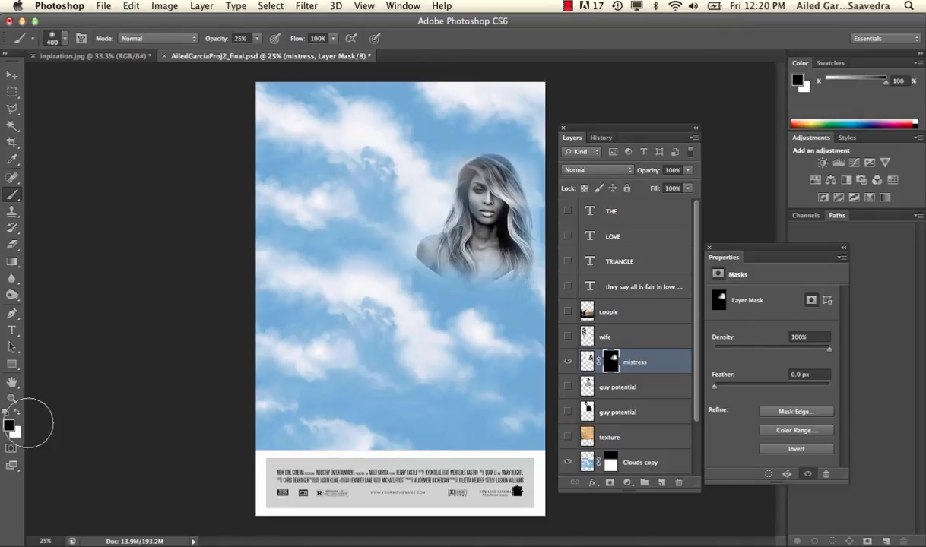
{"action": "left_click", "coordinate": [21, 414]}
{"action": "mouse_move", "coordinate": [460, 183]}
{"action": "left_mouse_down"}
{"action": "mouse_move", "coordinate": [457, 246]}
{"action": "mouse_move", "coordinate": [475, 191]}
{"action": "mouse_move", "coordinate": [443, 246]}
{"action": "mouse_move", "coordinate": [510, 174]}
{"action": "mouse_move", "coordinate": [553, 253]}
{"action": "mouse_move", "coordinate": [518, 192]}
{"action": "mouse_move", "coordinate": [517, 302]}
{"action": "mouse_move", "coordinate": [519, 264]}
{"action": "mouse_move", "coordinate": [503, 281]}
{"action": "mouse_move", "coordinate": [420, 273]}
{"action": "left_mouse_up"}
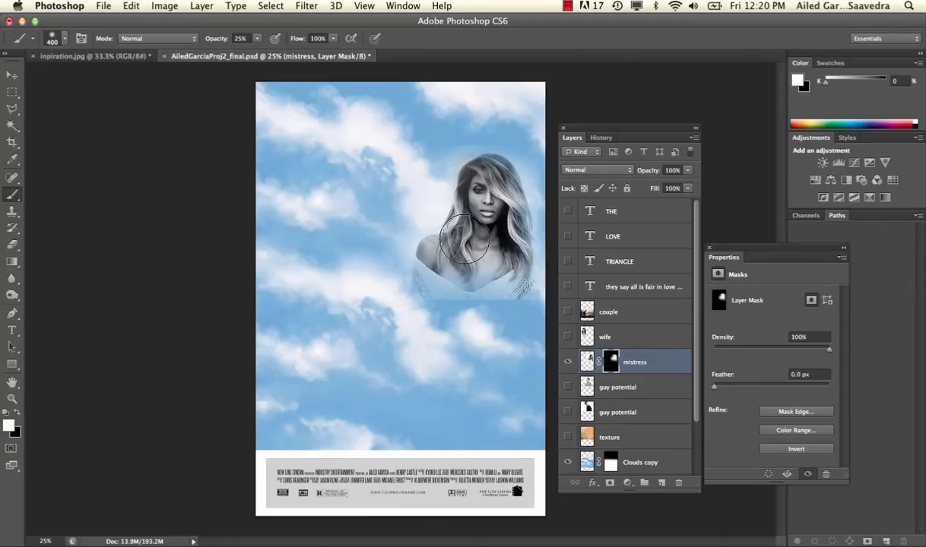
Paint black on the mistress mask with a 250 px brush above the head and along the portrait's lower edge.
{"action": "left_click", "coordinate": [18, 411]}
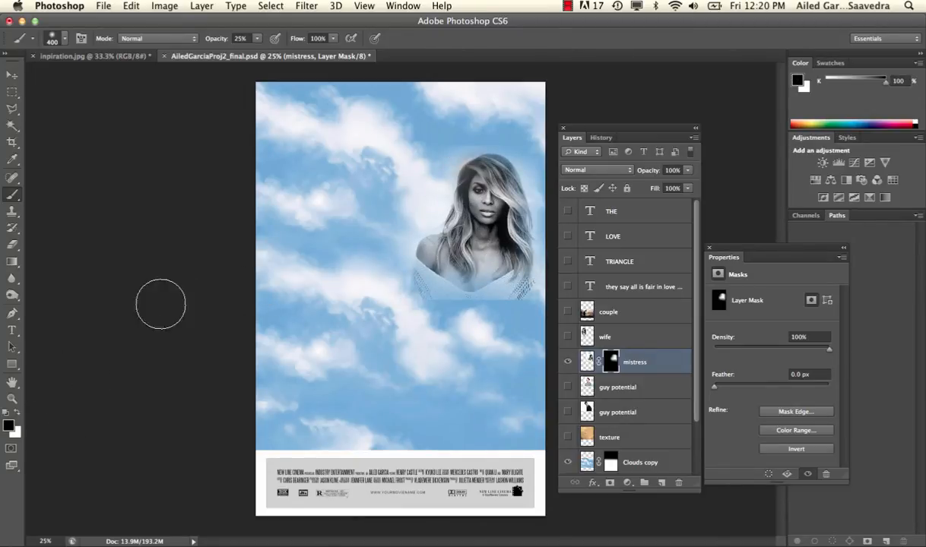
{"action": "key", "text": "bracketleft"}
{"action": "key", "text": "bracketleft"}
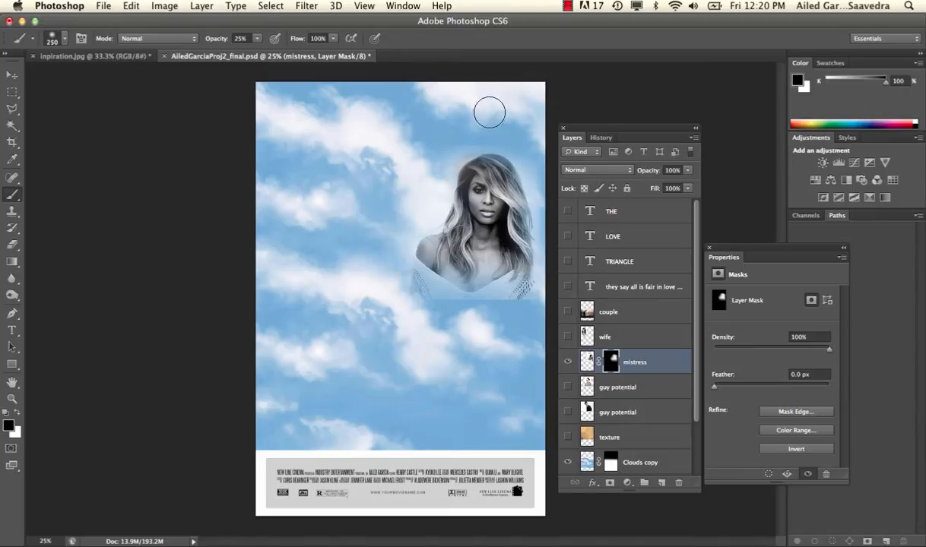
{"action": "mouse_move", "coordinate": [492, 136]}
{"action": "left_mouse_down"}
{"action": "mouse_move", "coordinate": [444, 143]}
{"action": "mouse_move", "coordinate": [515, 126]}
{"action": "mouse_move", "coordinate": [460, 143]}
{"action": "mouse_move", "coordinate": [500, 141]}
{"action": "mouse_move", "coordinate": [435, 143]}
{"action": "mouse_move", "coordinate": [474, 129]}
{"action": "left_mouse_up"}
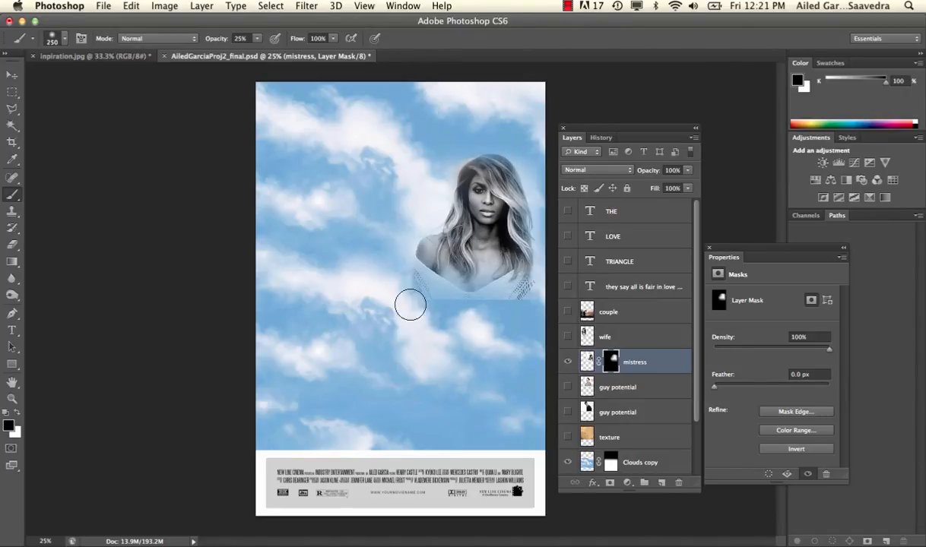
{"action": "mouse_move", "coordinate": [400, 296]}
{"action": "left_mouse_down"}
{"action": "mouse_move", "coordinate": [446, 301]}
{"action": "mouse_move", "coordinate": [387, 271]}
{"action": "mouse_move", "coordinate": [467, 313]}
{"action": "mouse_move", "coordinate": [429, 306]}
{"action": "mouse_move", "coordinate": [462, 325]}
{"action": "mouse_move", "coordinate": [518, 295]}
{"action": "left_mouse_up"}
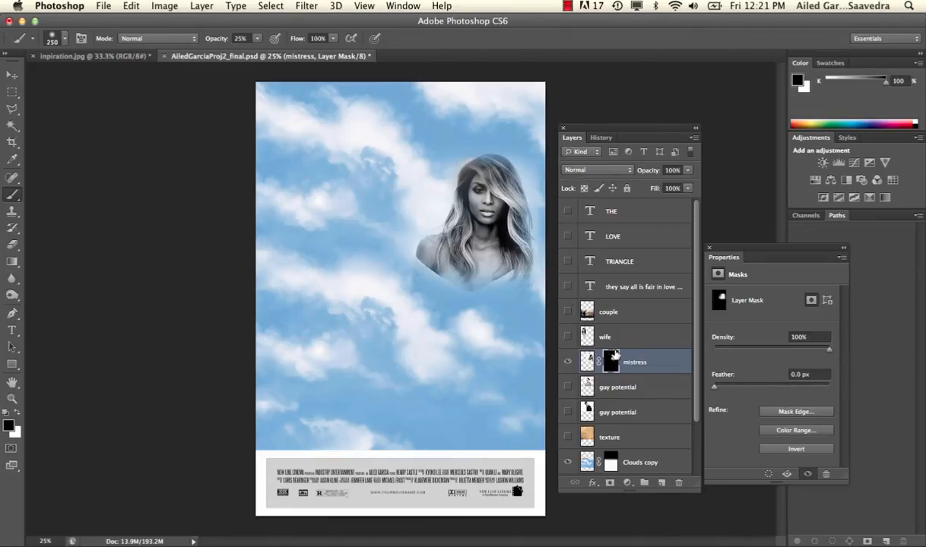
Show the wife layer and add a layer mask to it.
{"action": "left_click", "coordinate": [568, 337]}
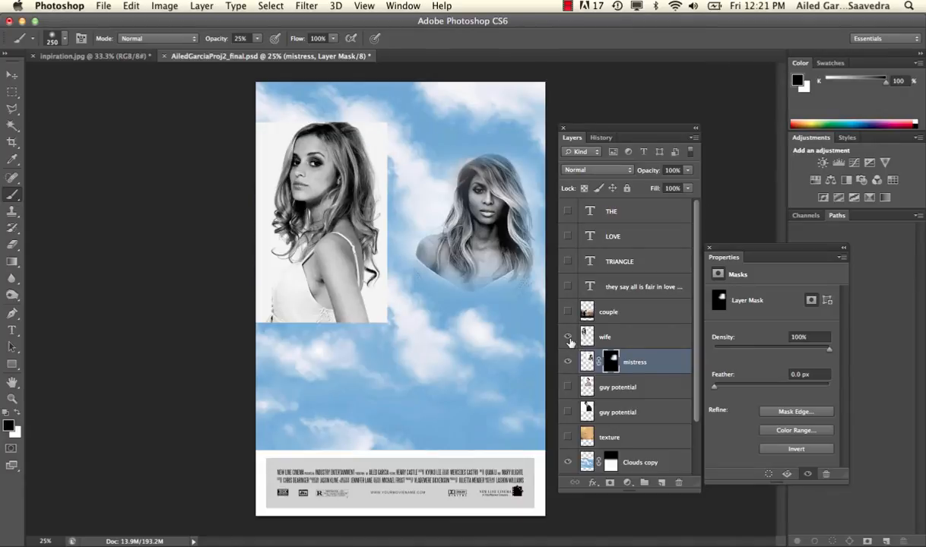
{"action": "left_click", "coordinate": [604, 337]}
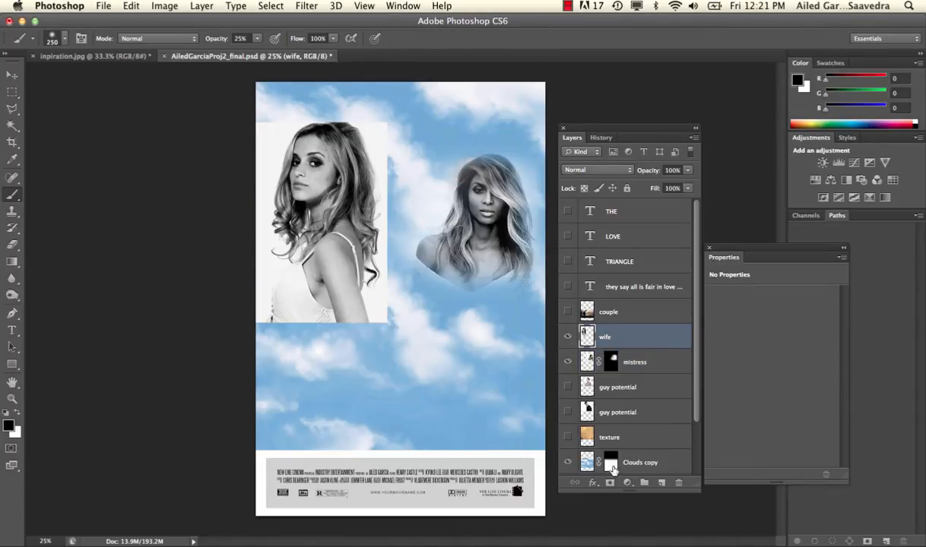
{"action": "left_click", "coordinate": [612, 483]}
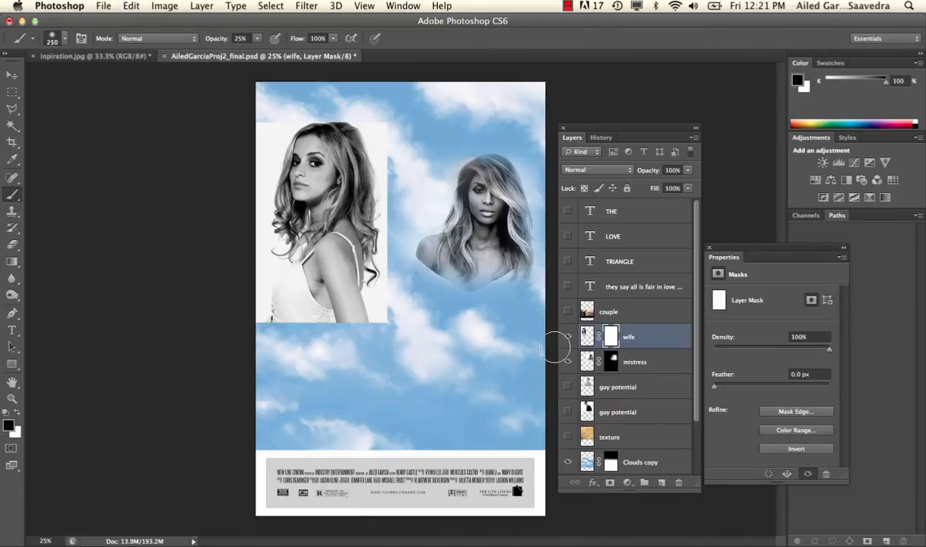
Fade the left side of the wife portrait with a black-to-white gradient on its layer mask.
{"action": "left_click", "coordinate": [19, 262]}
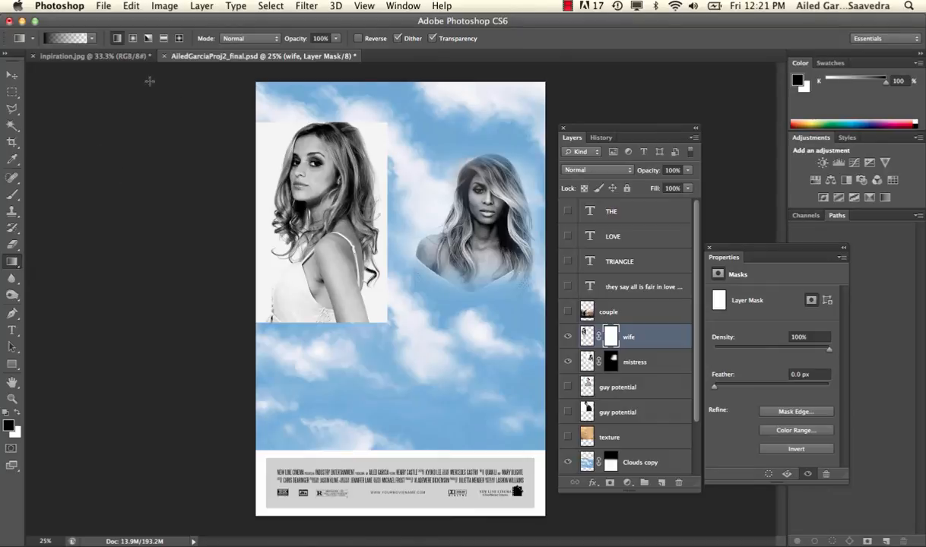
{"action": "left_click", "coordinate": [92, 38]}
{"action": "left_click", "coordinate": [27, 62]}
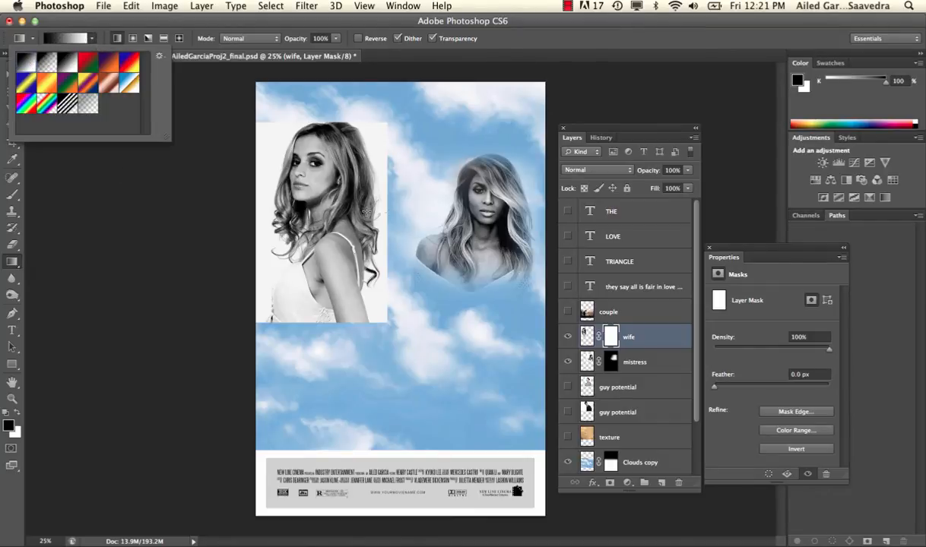
{"action": "left_click_drag", "start_coordinate": [259, 208], "coordinate": [318, 222]}
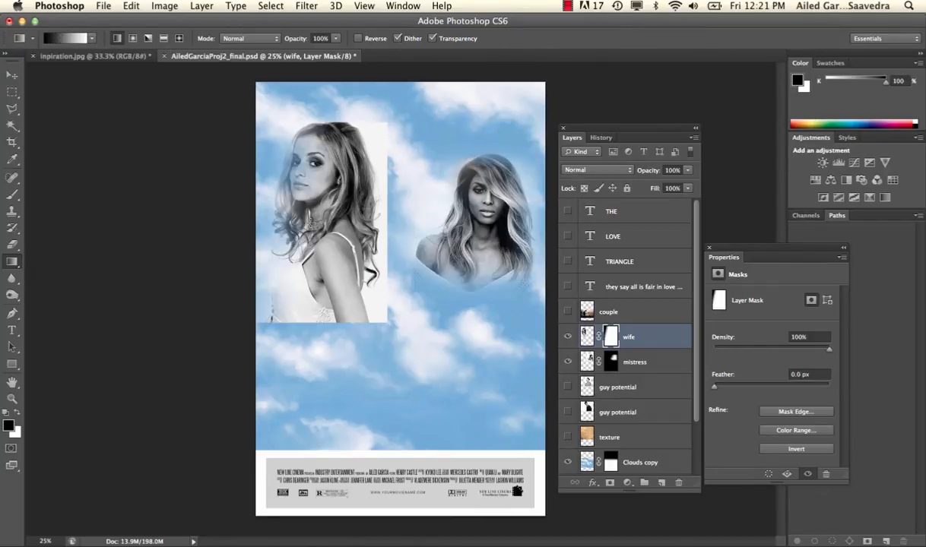
{"action": "left_click_drag", "start_coordinate": [250, 206], "coordinate": [286, 205]}
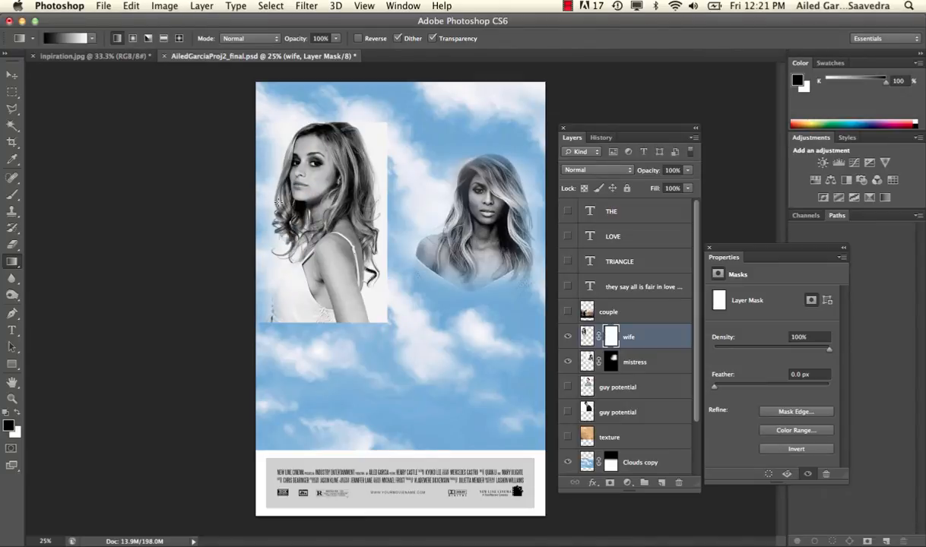
{"action": "key", "text": "super+z"}
{"action": "key", "text": "super+z"}
Fade the wife portrait's upper corners, right side and bottom edge on its mask with a black-to-transparent gradient.
{"action": "left_click", "coordinate": [91, 38]}
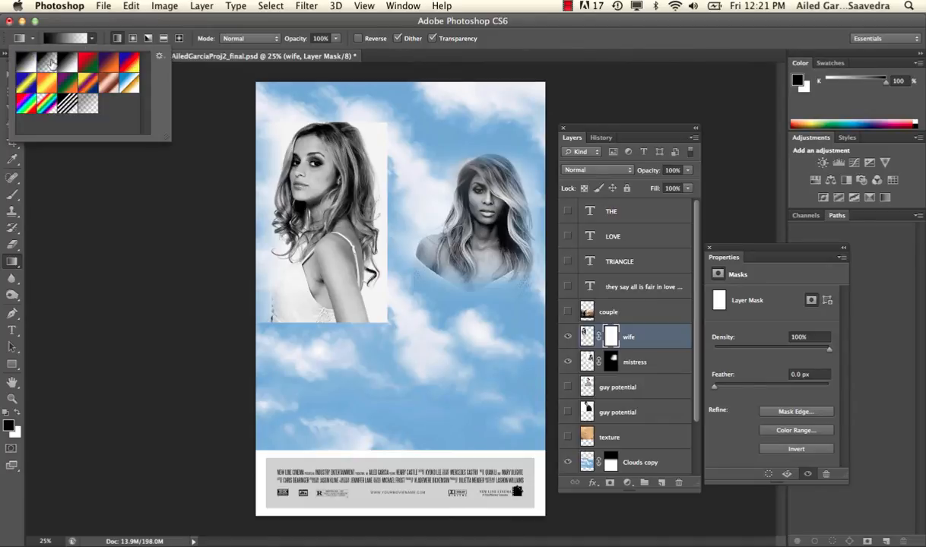
{"action": "left_click", "coordinate": [298, 117]}
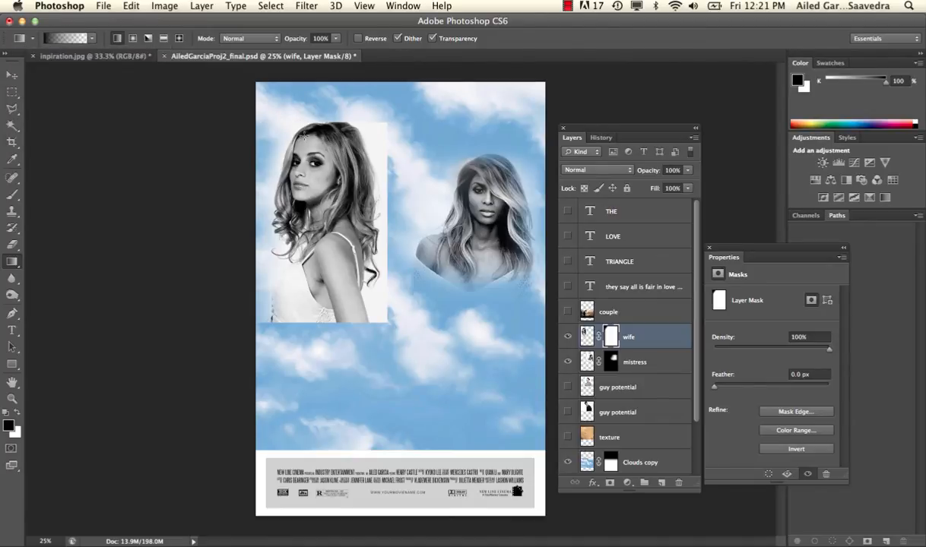
{"action": "mouse_move", "coordinate": [382, 122]}
{"action": "left_mouse_down"}
{"action": "mouse_move", "coordinate": [368, 142]}
{"action": "mouse_move", "coordinate": [383, 143]}
{"action": "left_mouse_up"}
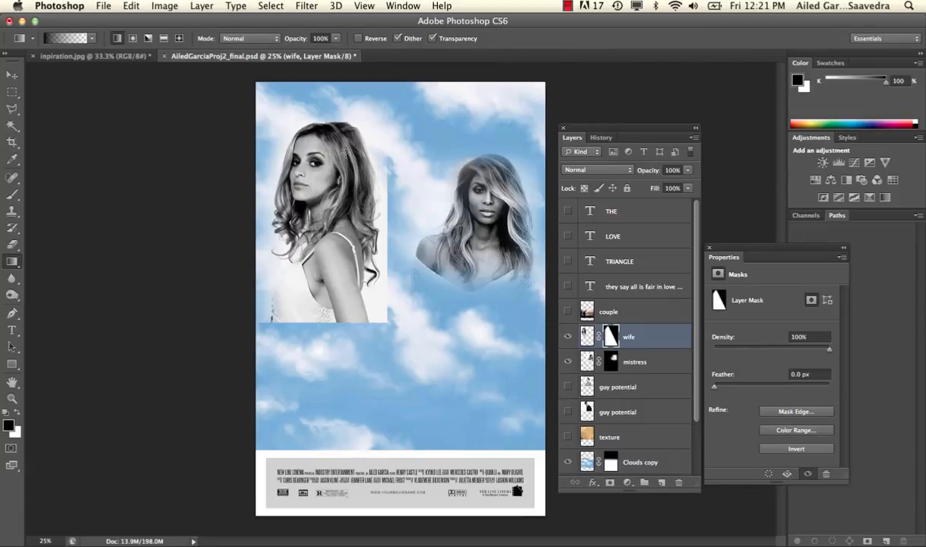
{"action": "left_click_drag", "start_coordinate": [385, 186], "coordinate": [318, 174]}
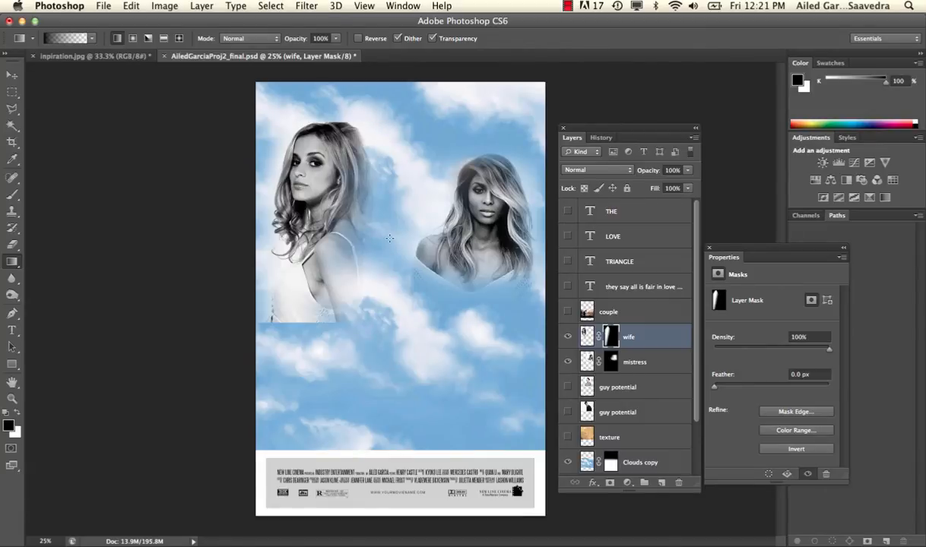
{"action": "key", "text": "super+z"}
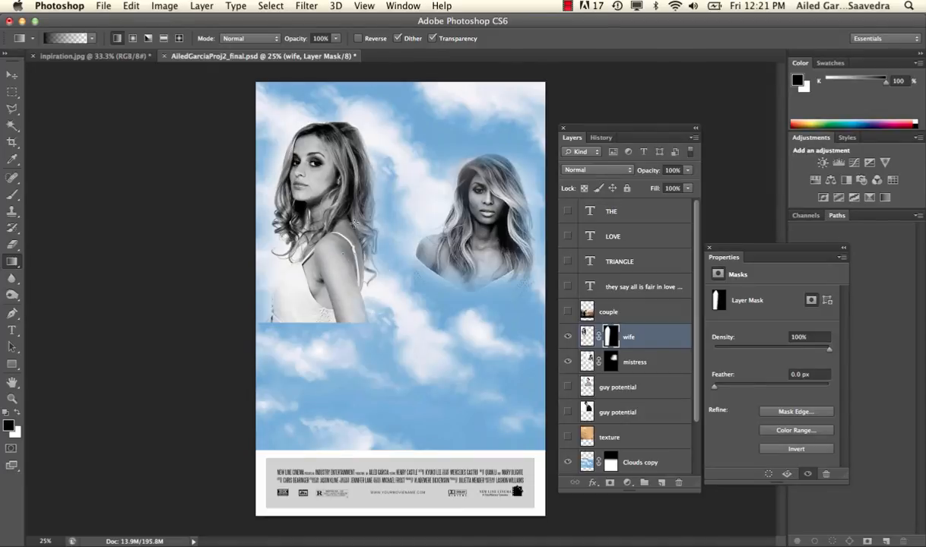
{"action": "left_click_drag", "start_coordinate": [317, 324], "coordinate": [316, 295]}
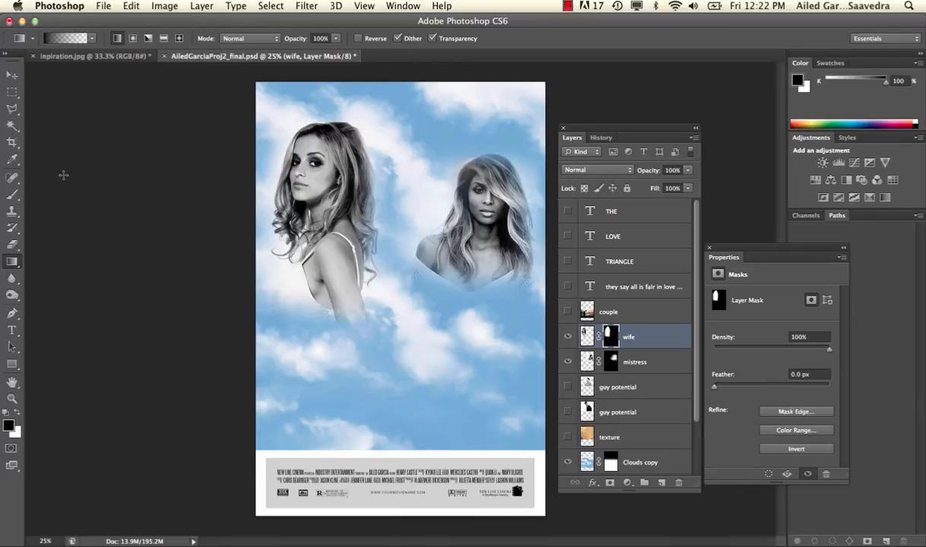
With a 250 px brush at 25% opacity, paint the wife mask black along the portrait's lower edge and around the hair.
{"action": "left_click", "coordinate": [17, 196]}
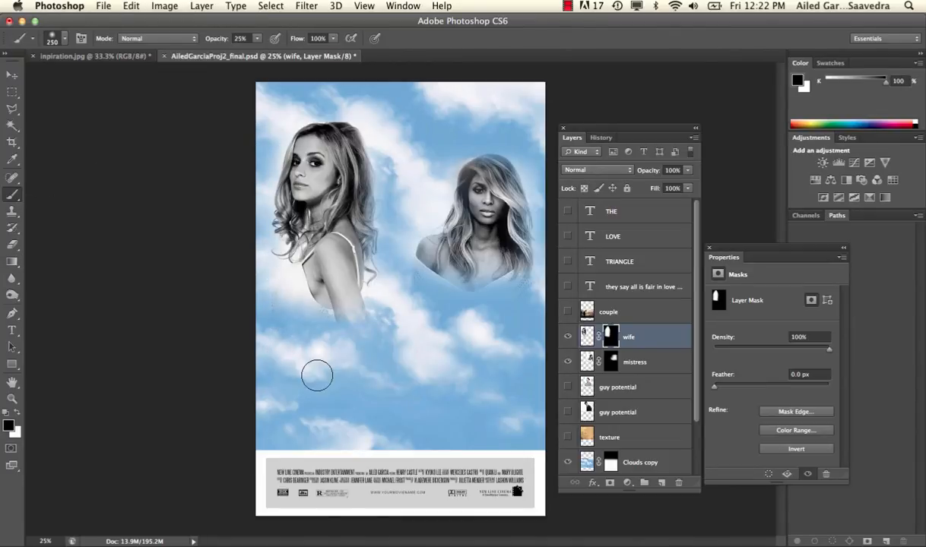
{"action": "mouse_move", "coordinate": [365, 299]}
{"action": "left_mouse_down"}
{"action": "mouse_move", "coordinate": [357, 376]}
{"action": "mouse_move", "coordinate": [340, 322]}
{"action": "mouse_move", "coordinate": [332, 353]}
{"action": "mouse_move", "coordinate": [321, 334]}
{"action": "left_mouse_up"}
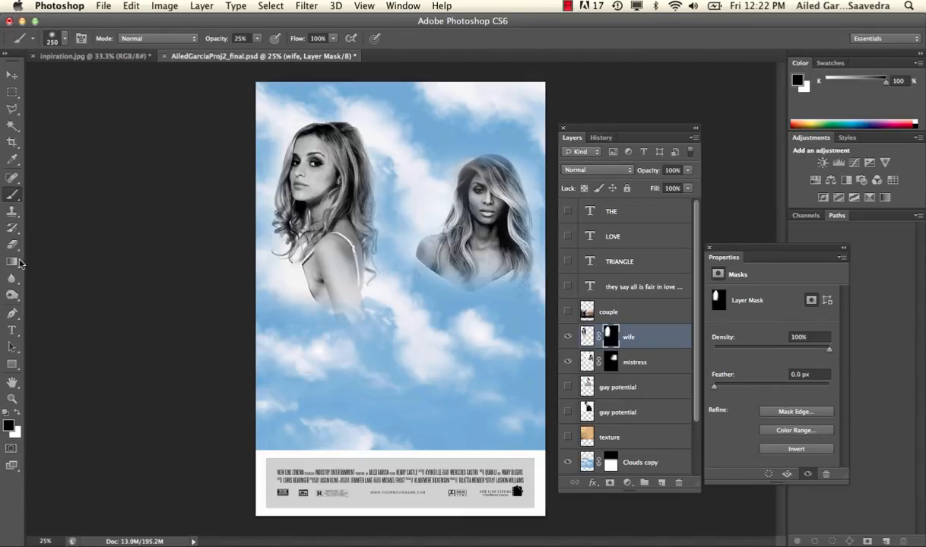
{"action": "left_click", "coordinate": [17, 411]}
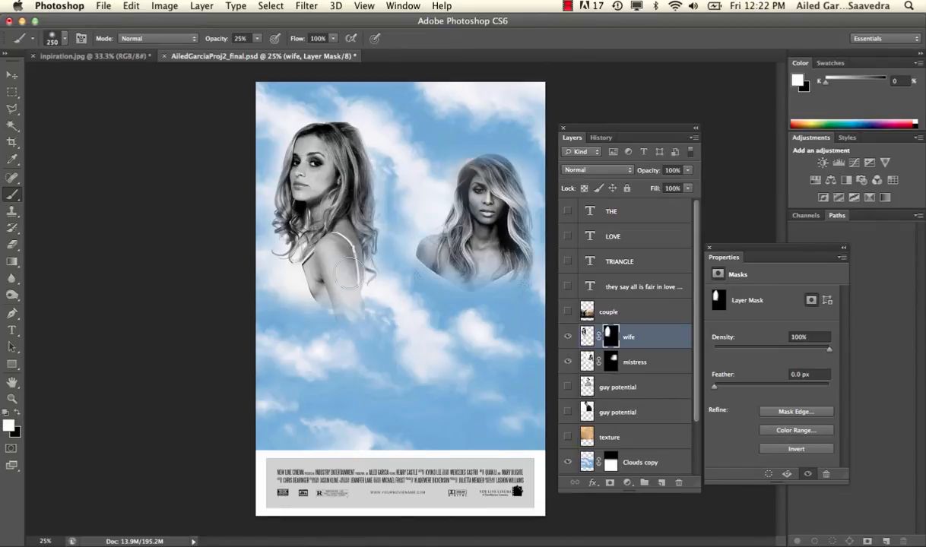
{"action": "left_click", "coordinate": [18, 411]}
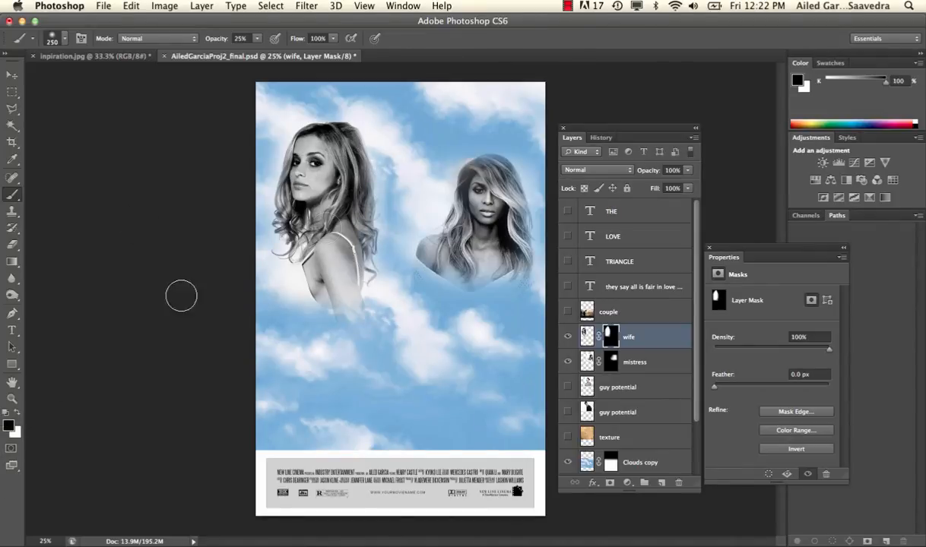
{"action": "mouse_move", "coordinate": [386, 184]}
{"action": "left_mouse_down"}
{"action": "mouse_move", "coordinate": [363, 70]}
{"action": "mouse_move", "coordinate": [423, 158]}
{"action": "mouse_move", "coordinate": [377, 111]}
{"action": "mouse_move", "coordinate": [346, 115]}
{"action": "left_mouse_up"}
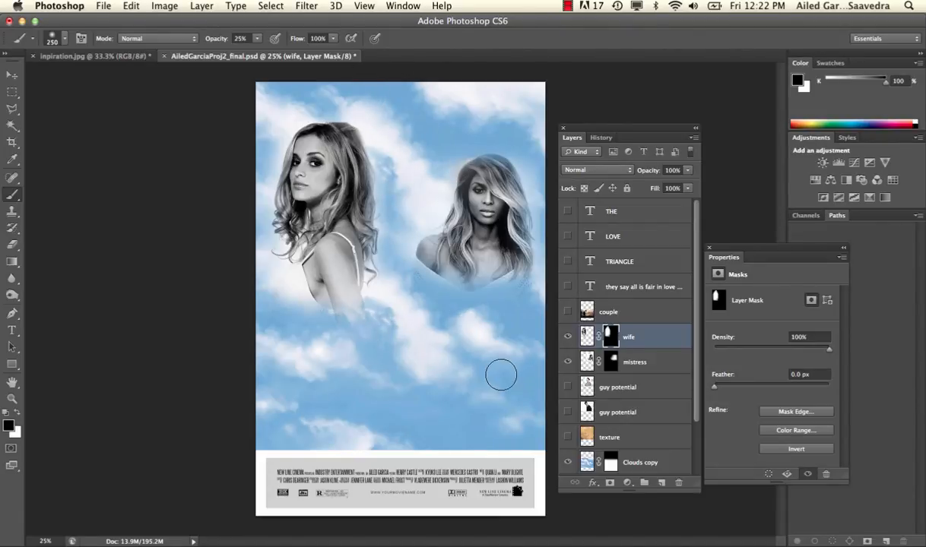
Show the upper guy potential layer and clip a Black & White adjustment layer to it.
{"action": "left_click", "coordinate": [570, 387]}
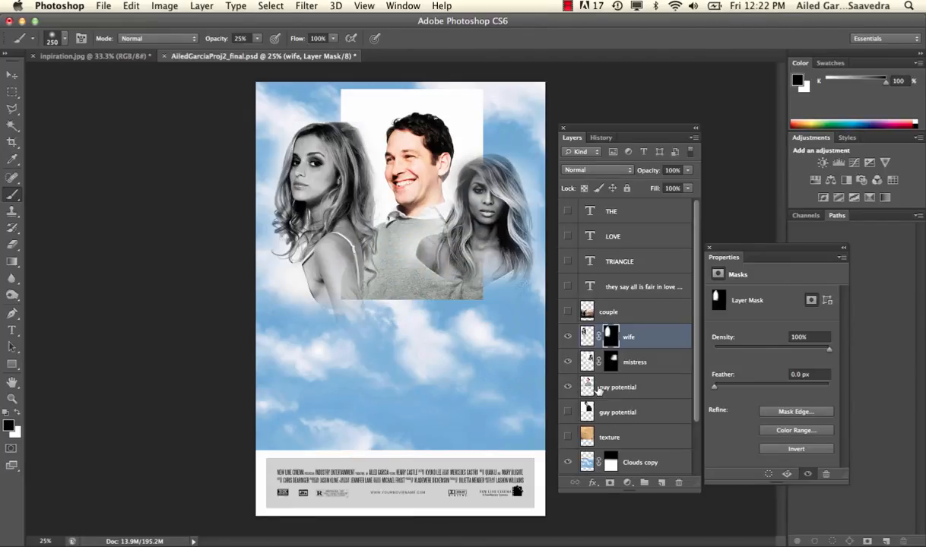
{"action": "left_click", "coordinate": [606, 389]}
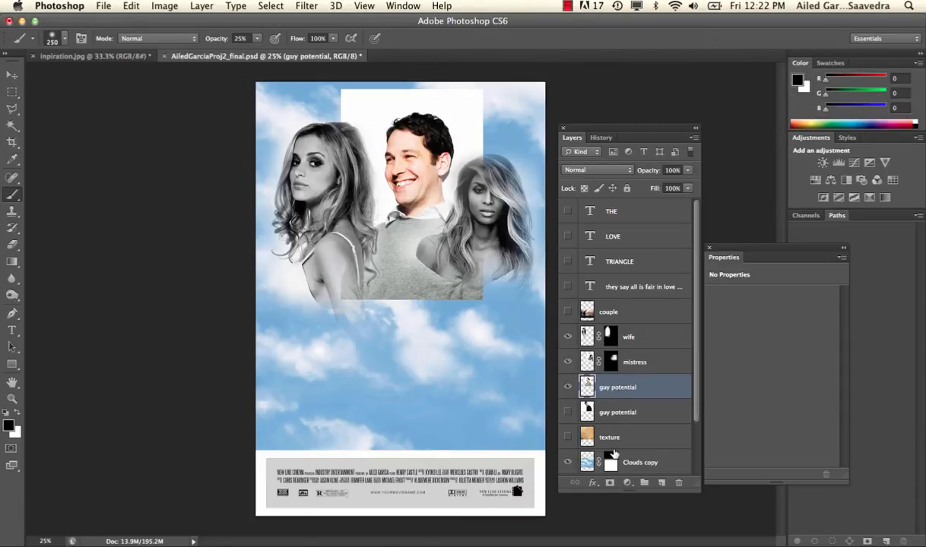
{"action": "left_click", "coordinate": [626, 483]}
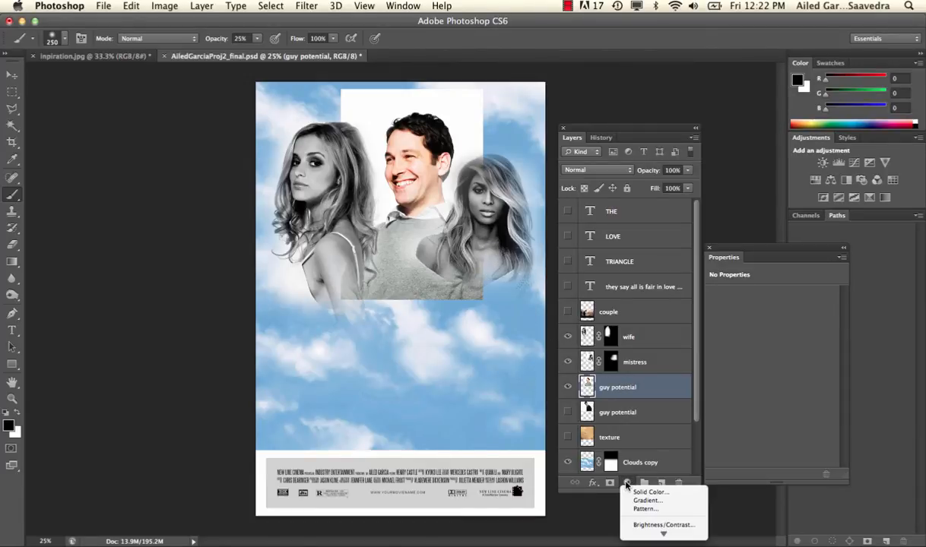
{"action": "mouse_move", "coordinate": [663, 534]}
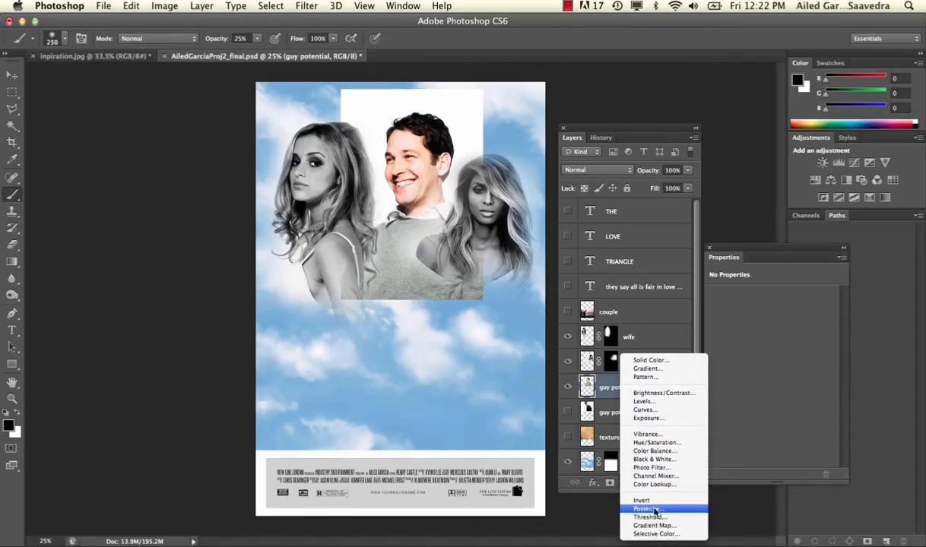
{"action": "left_click", "coordinate": [652, 459]}
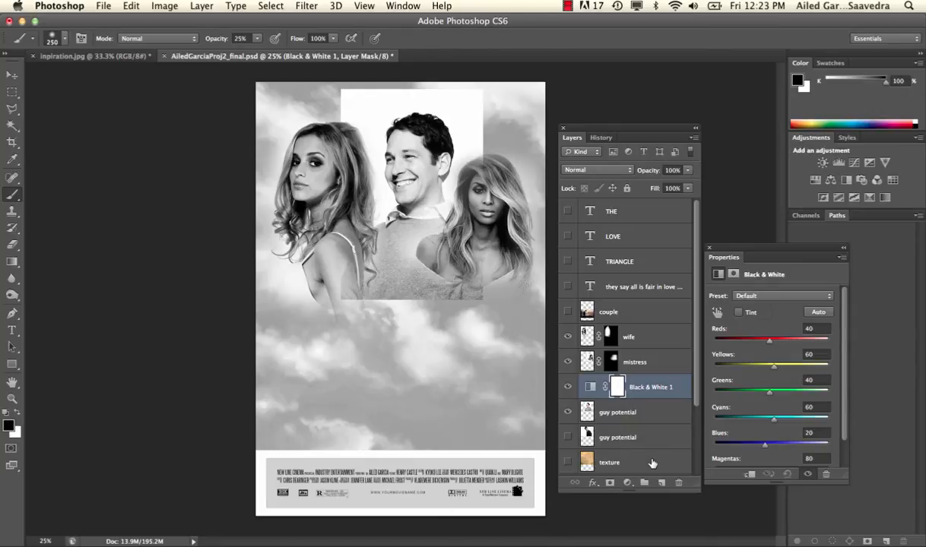
{"action": "left_click", "coordinate": [647, 397], "text": "alt"}
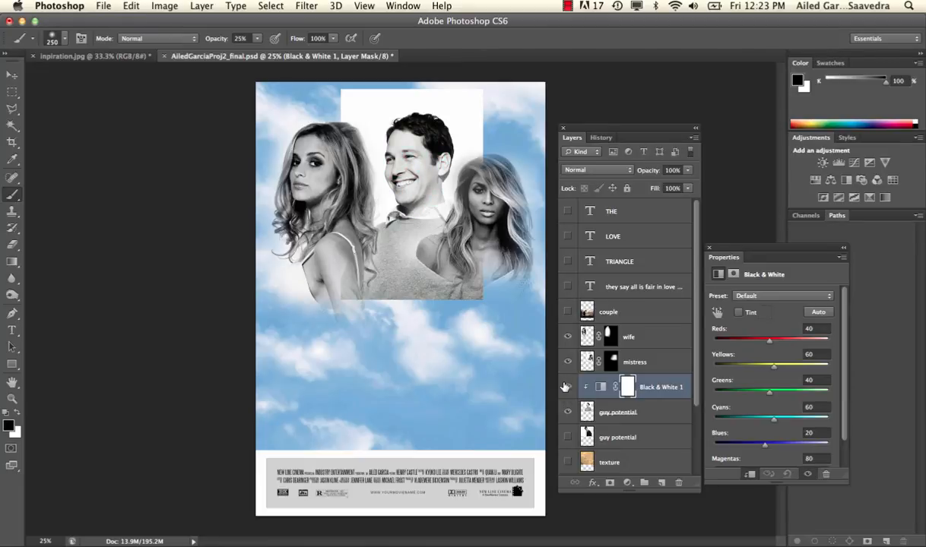
Add a layer mask to the upper guy potential layer and fade its top, side and bottom edges with a black-to-transparent gradient.
{"action": "left_click", "coordinate": [615, 411]}
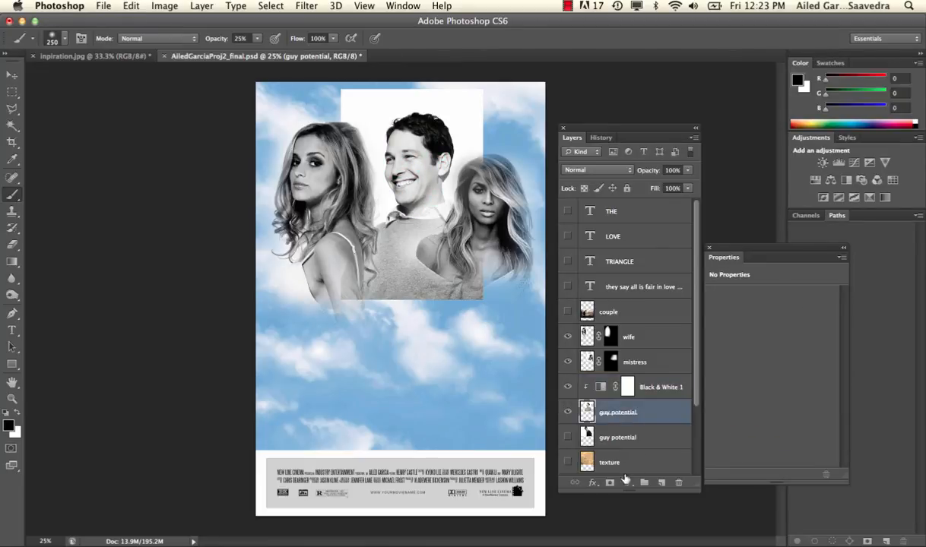
{"action": "left_click", "coordinate": [611, 483]}
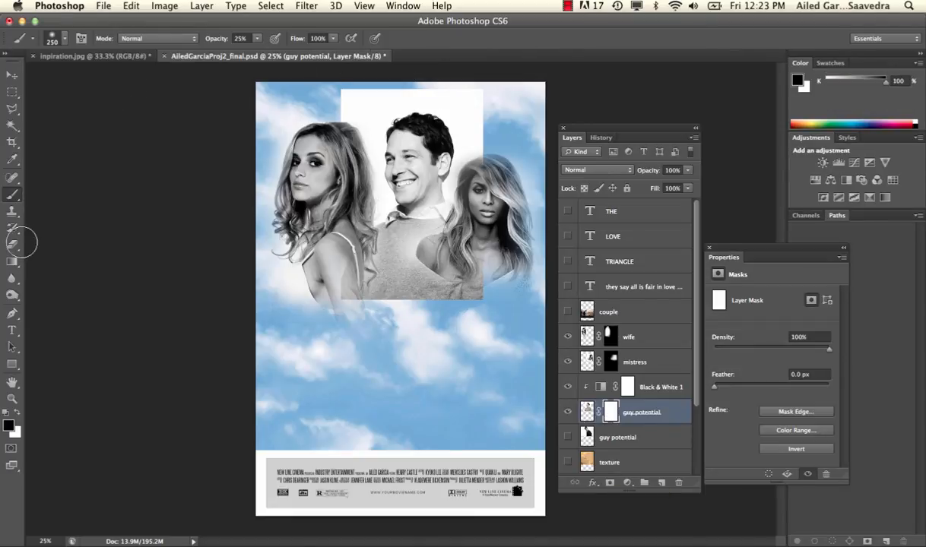
{"action": "left_click", "coordinate": [12, 261]}
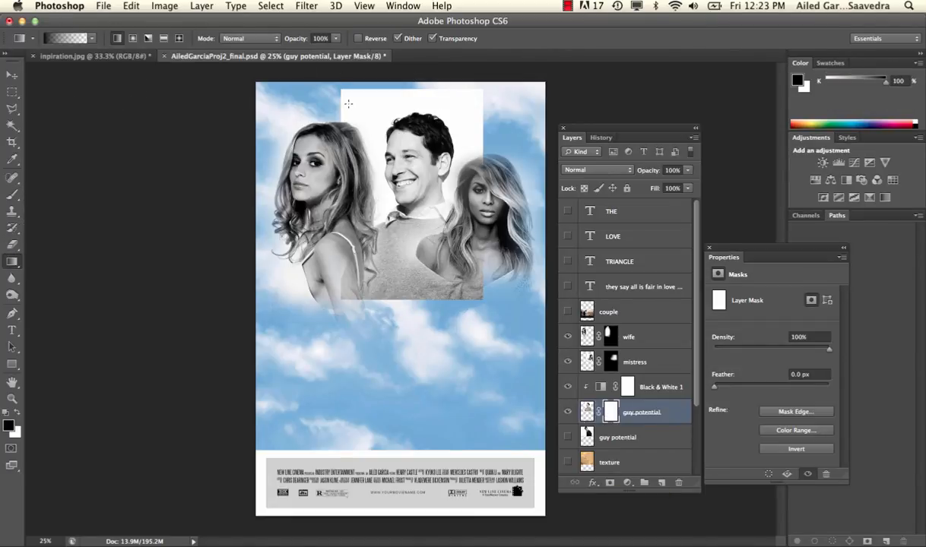
{"action": "left_click_drag", "start_coordinate": [349, 104], "coordinate": [384, 134]}
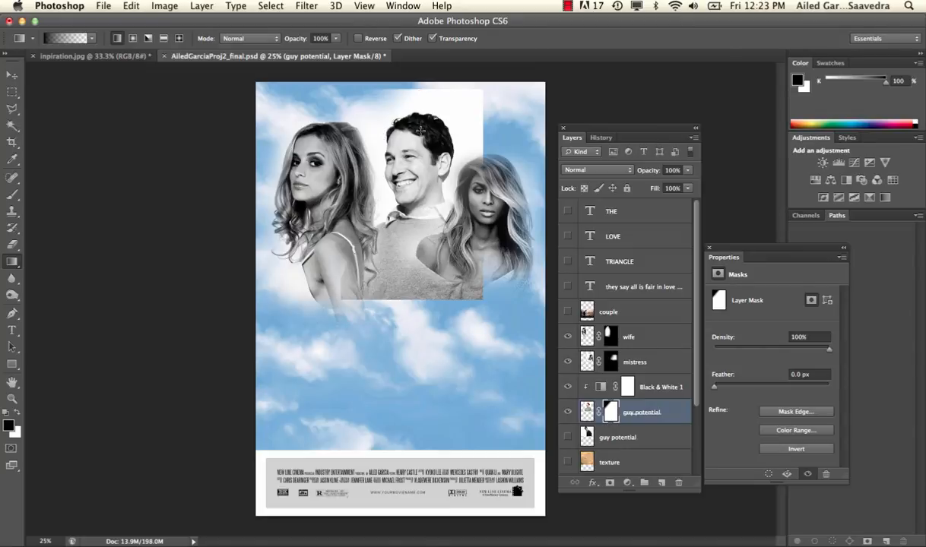
{"action": "left_click_drag", "start_coordinate": [420, 92], "coordinate": [465, 159]}
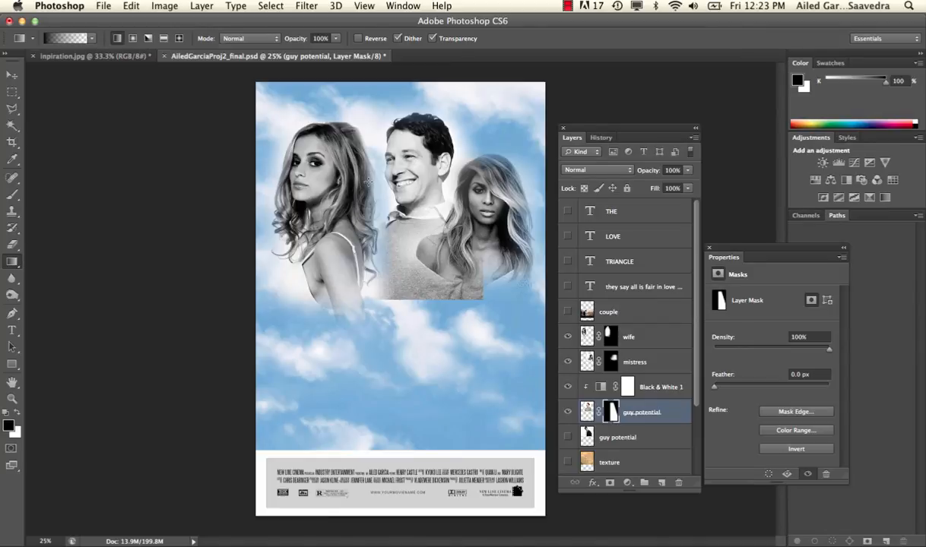
{"action": "left_click", "coordinate": [90, 40]}
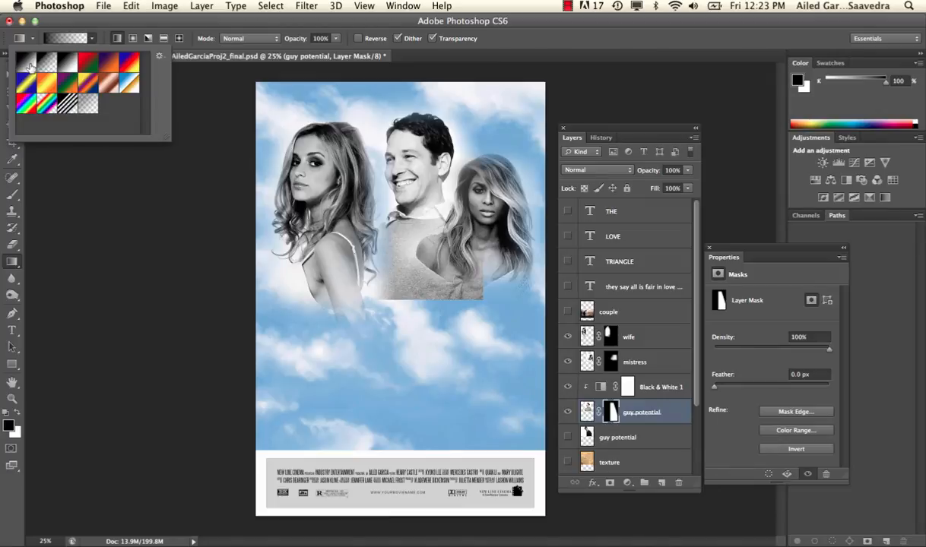
{"action": "left_click", "coordinate": [90, 43]}
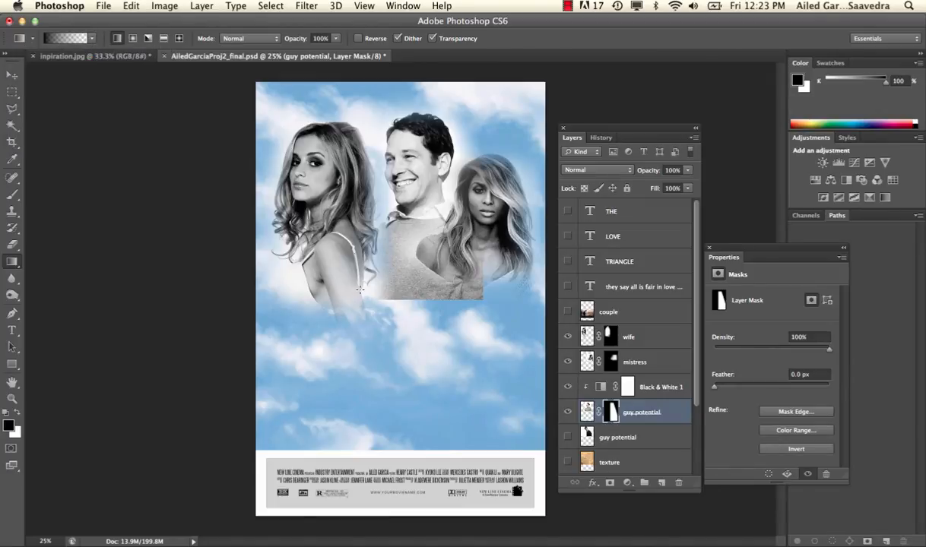
{"action": "left_click_drag", "start_coordinate": [361, 306], "coordinate": [446, 240]}
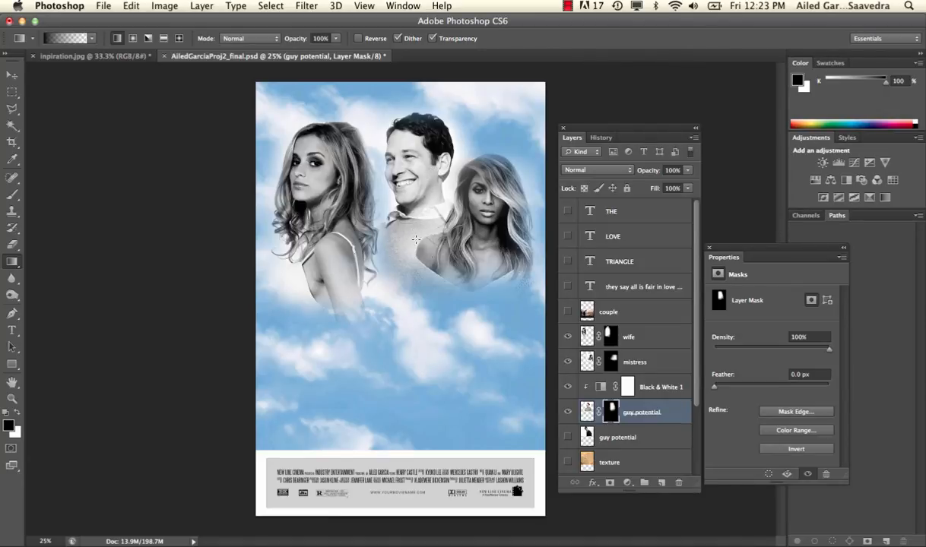
Hide the upper guy potential layer and its Black & White adjustment, and show the lower guy potential layer instead.
{"action": "left_click", "coordinate": [568, 412]}
{"action": "left_click", "coordinate": [568, 412]}
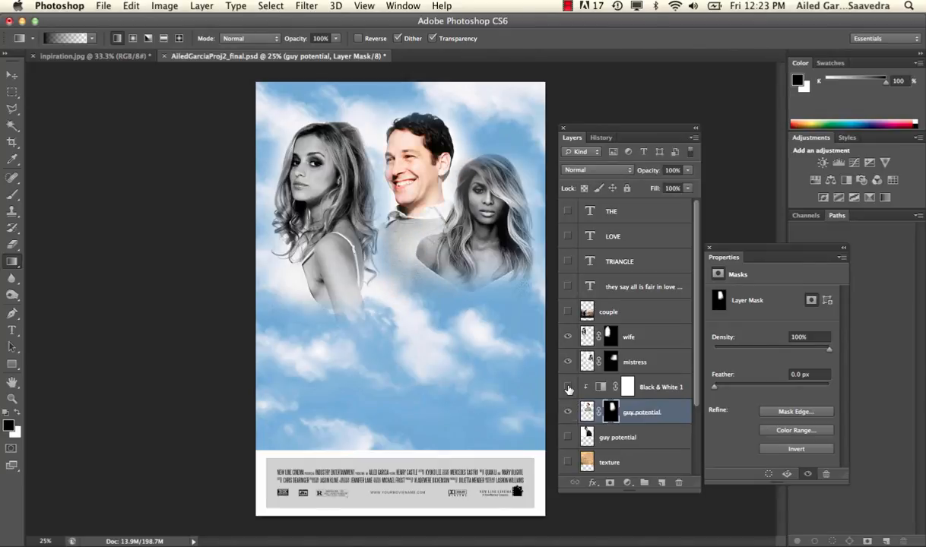
{"action": "left_click", "coordinate": [568, 412]}
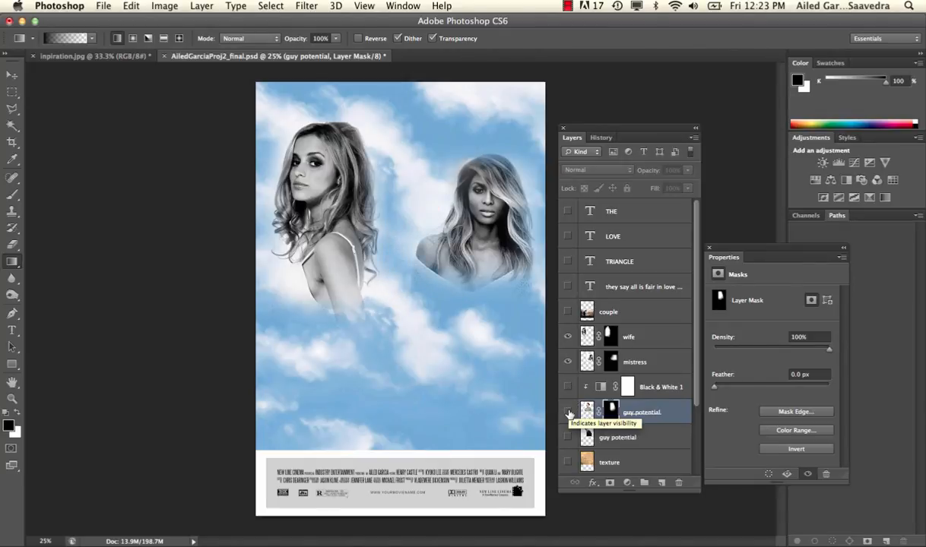
{"action": "left_click", "coordinate": [612, 438]}
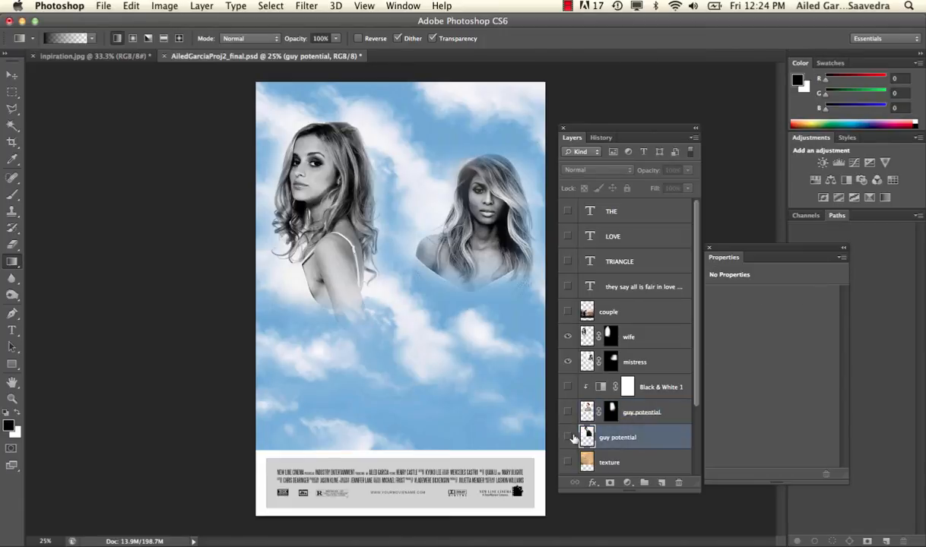
{"action": "left_click", "coordinate": [568, 437]}
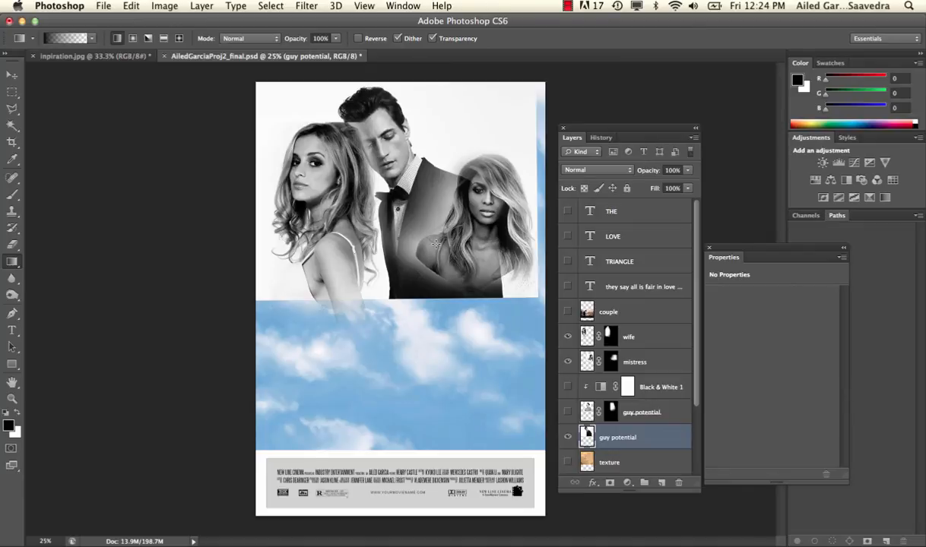
Free-transform the lower guy potential layer, rotating it about 18° clockwise so the man stands more upright.
{"action": "left_click", "coordinate": [13, 76]}
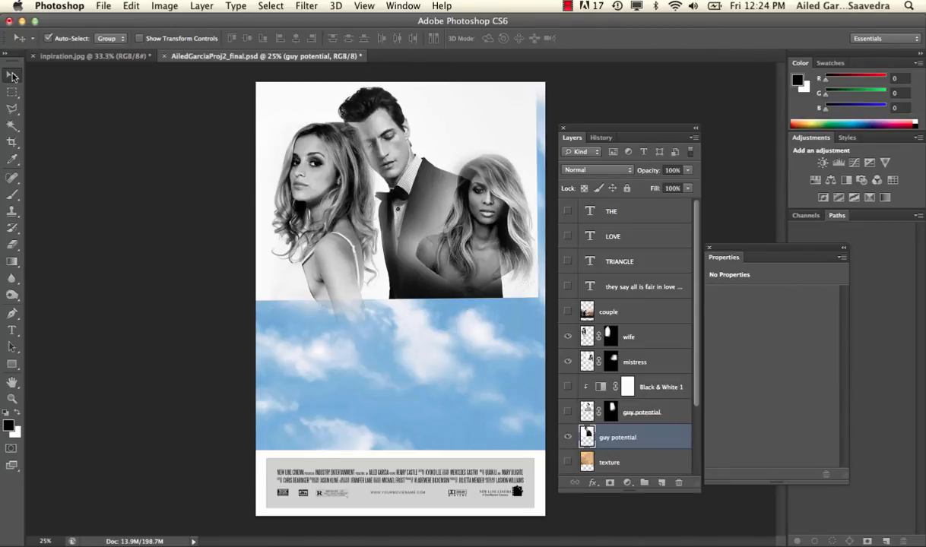
{"action": "left_click", "coordinate": [132, 5]}
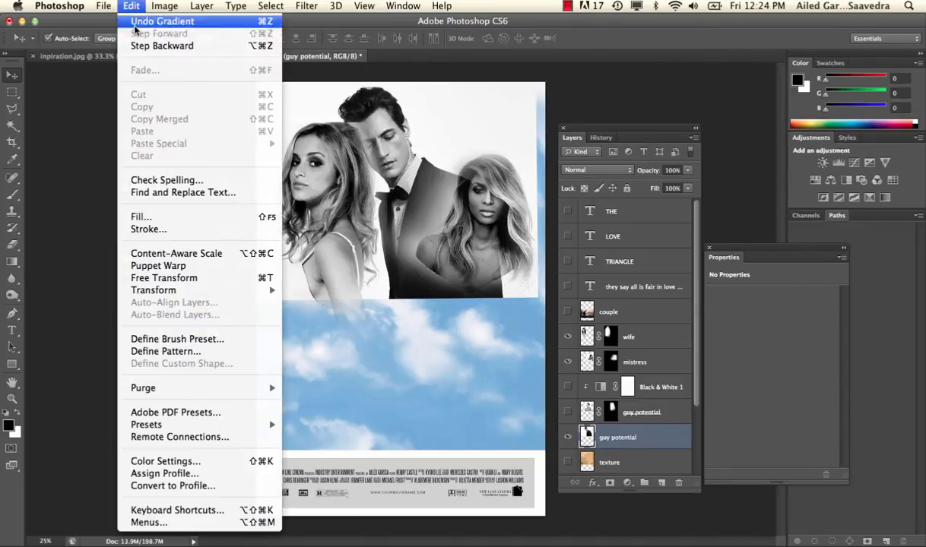
{"action": "left_click", "coordinate": [171, 278]}
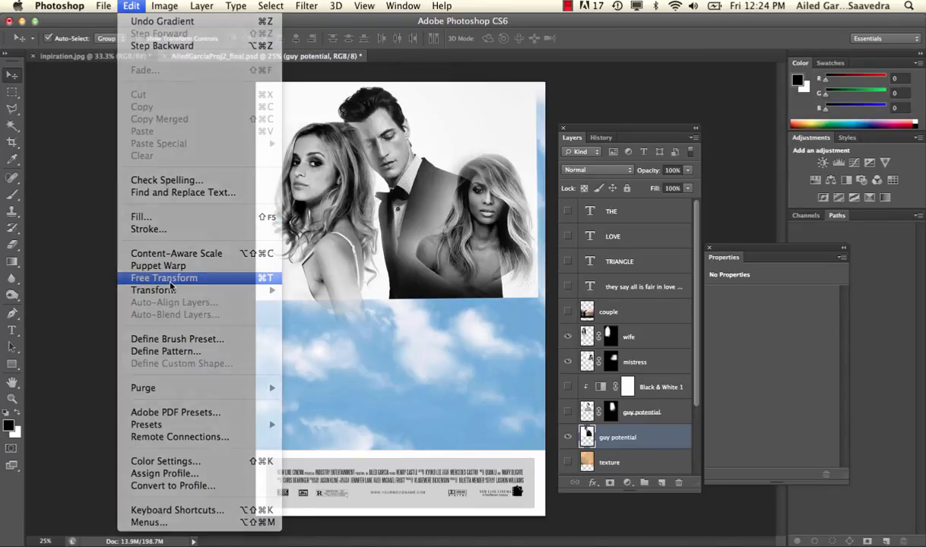
{"action": "left_click_drag", "start_coordinate": [554, 72], "coordinate": [585, 134]}
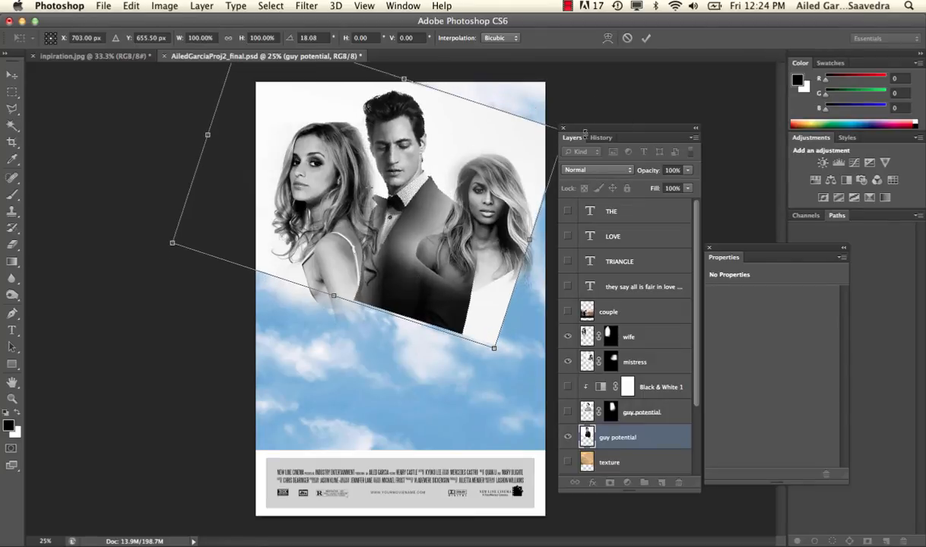
{"action": "key", "text": "Return"}
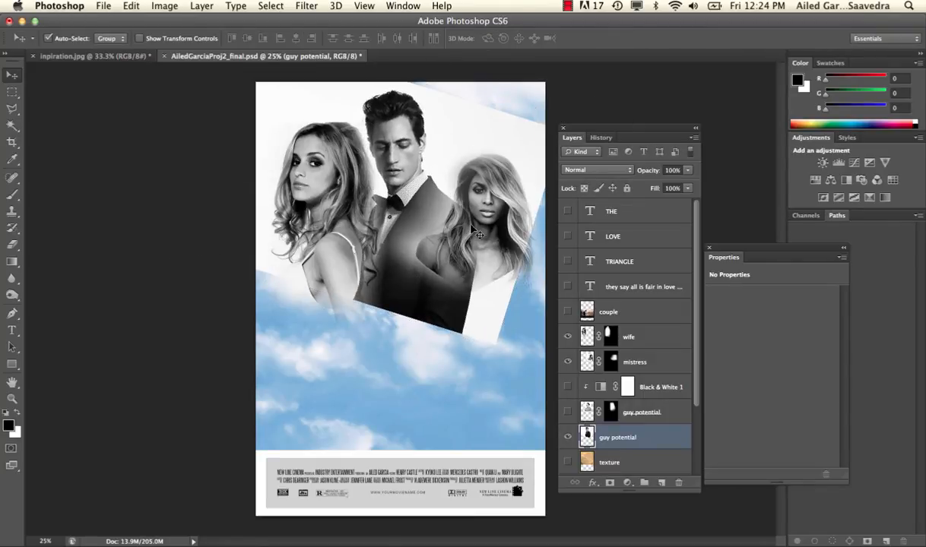
Add a layer mask to the lower guy potential layer and choose the black-to-white gradient preset.
{"action": "left_click", "coordinate": [611, 483]}
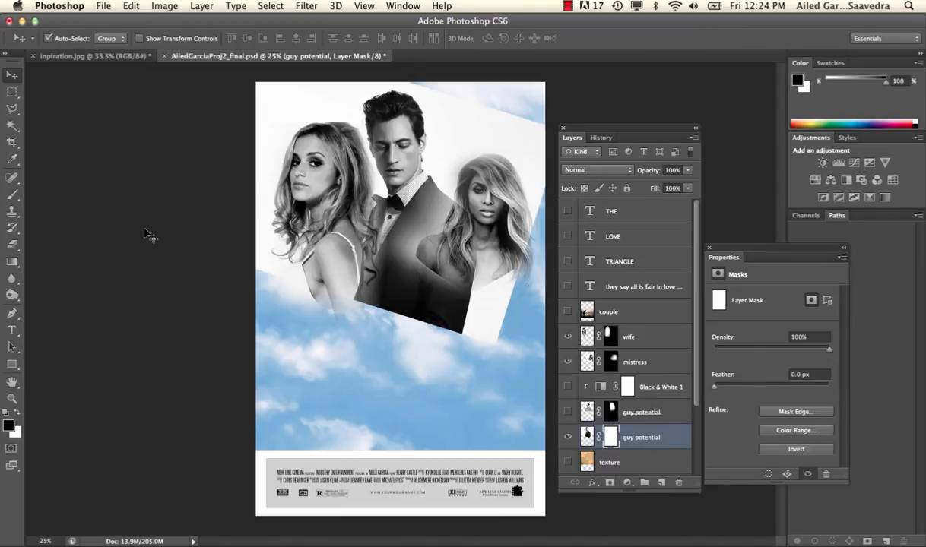
{"action": "left_click", "coordinate": [12, 261]}
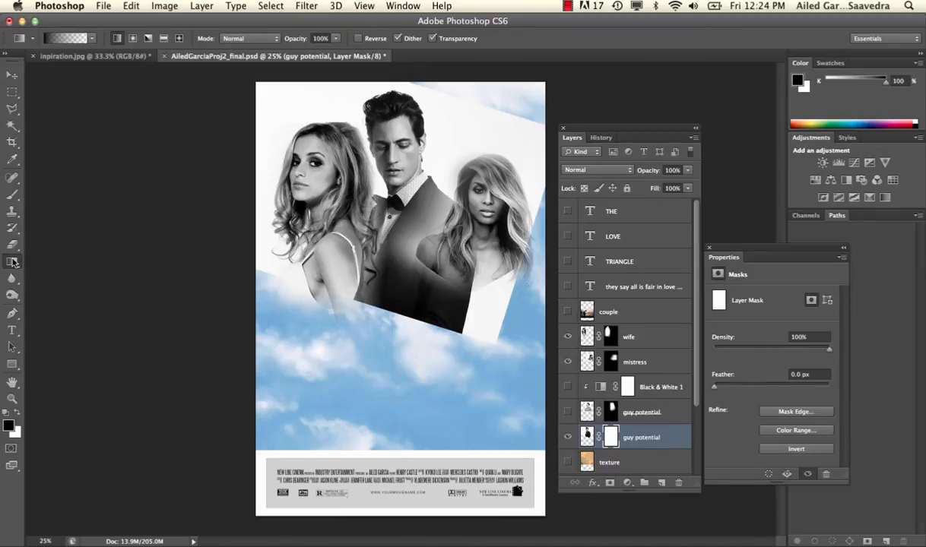
{"action": "left_click", "coordinate": [92, 38]}
{"action": "left_click", "coordinate": [27, 62]}
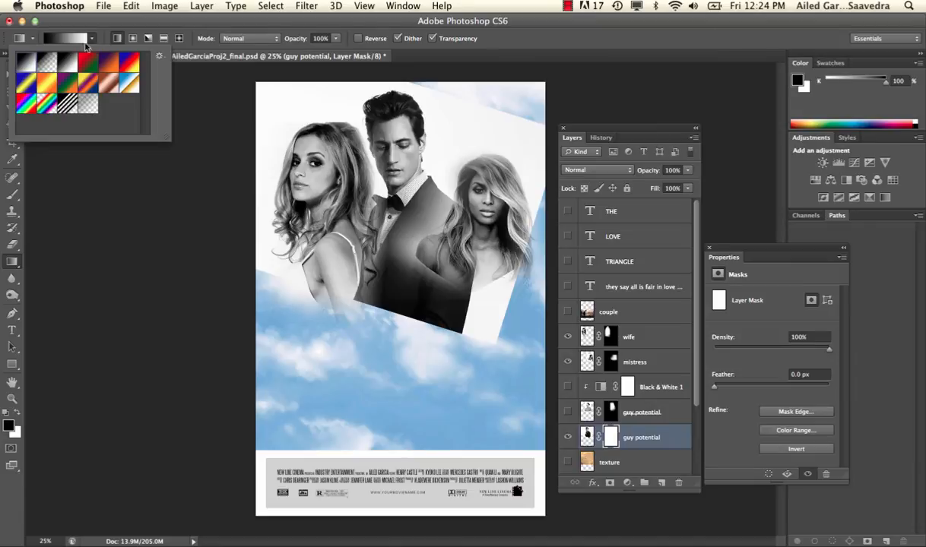
{"action": "left_click", "coordinate": [92, 38]}
Try fading the man's photo on the mask with black-to-white gradients from its left, top and upper-right edges.
{"action": "left_click_drag", "start_coordinate": [260, 174], "coordinate": [422, 176]}
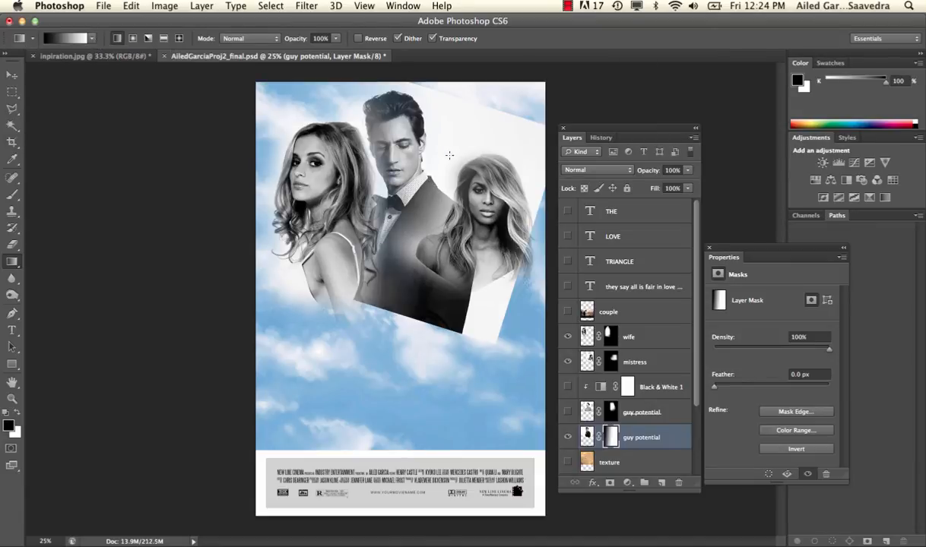
{"action": "key", "text": "super+z"}
{"action": "left_click_drag", "start_coordinate": [270, 172], "coordinate": [363, 171]}
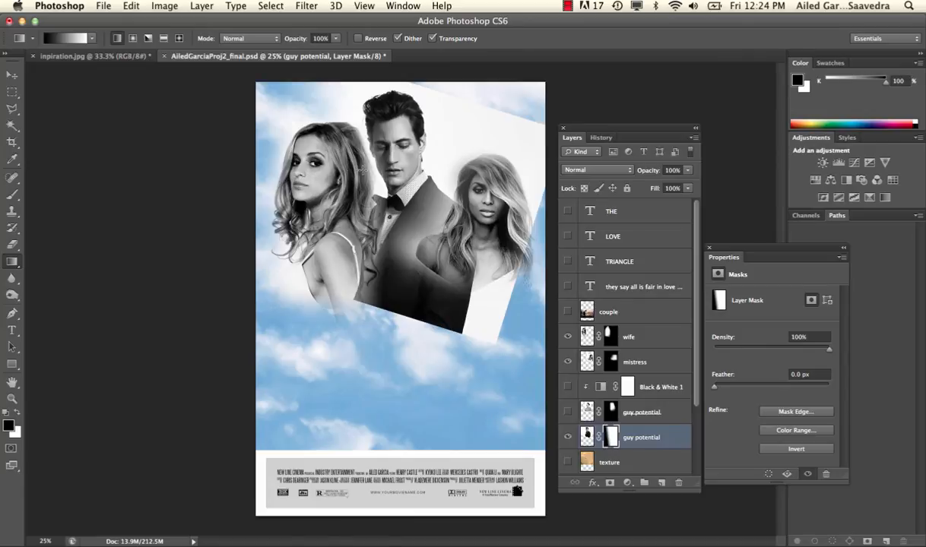
{"action": "left_click_drag", "start_coordinate": [390, 78], "coordinate": [387, 112]}
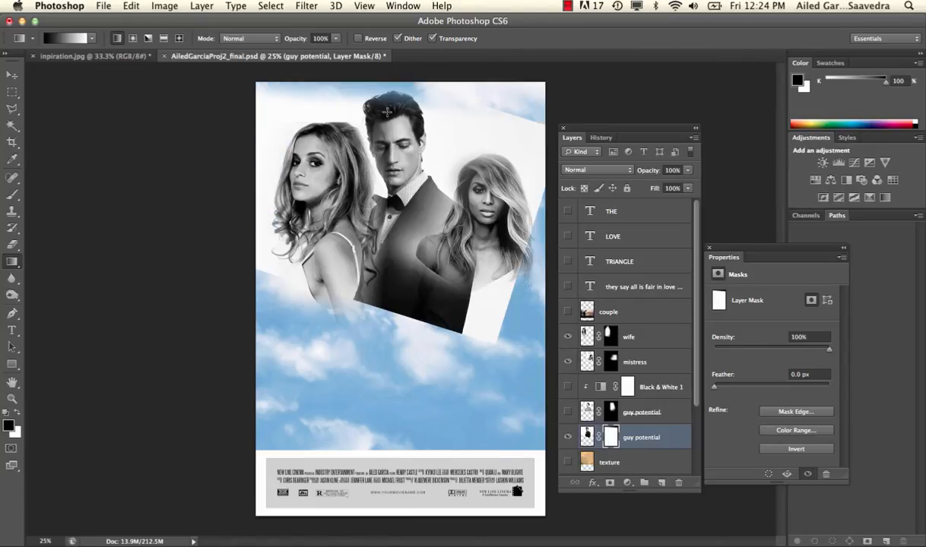
{"action": "left_click_drag", "start_coordinate": [471, 111], "coordinate": [361, 168]}
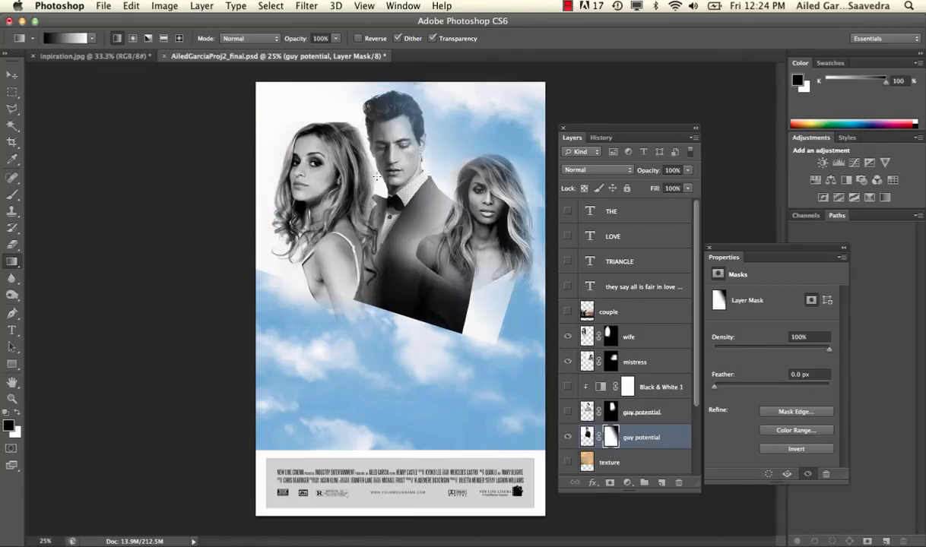
Fade the right side of the man's photo on its mask with a horizontal black-to-white gradient running inward behind the mistress.
{"action": "left_click_drag", "start_coordinate": [531, 243], "coordinate": [414, 229]}
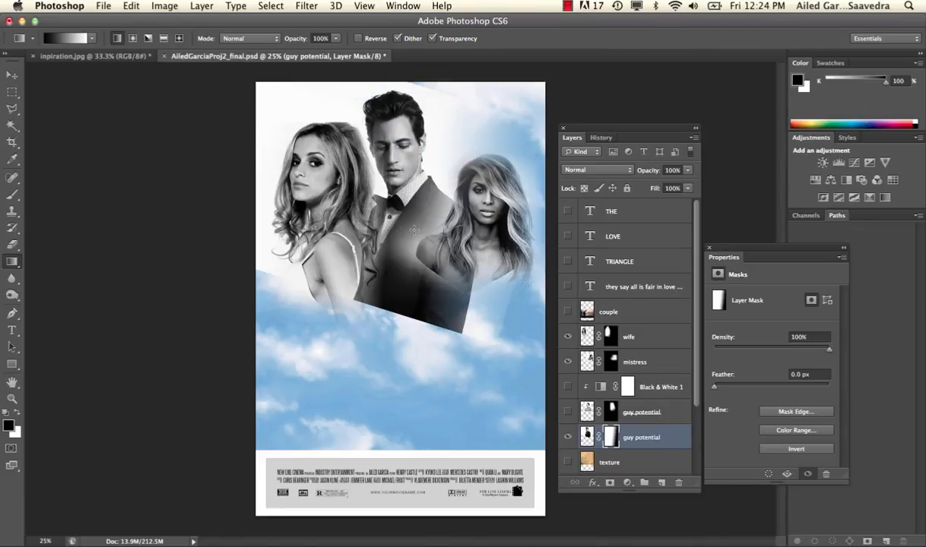
{"action": "left_click_drag", "start_coordinate": [509, 166], "coordinate": [424, 162]}
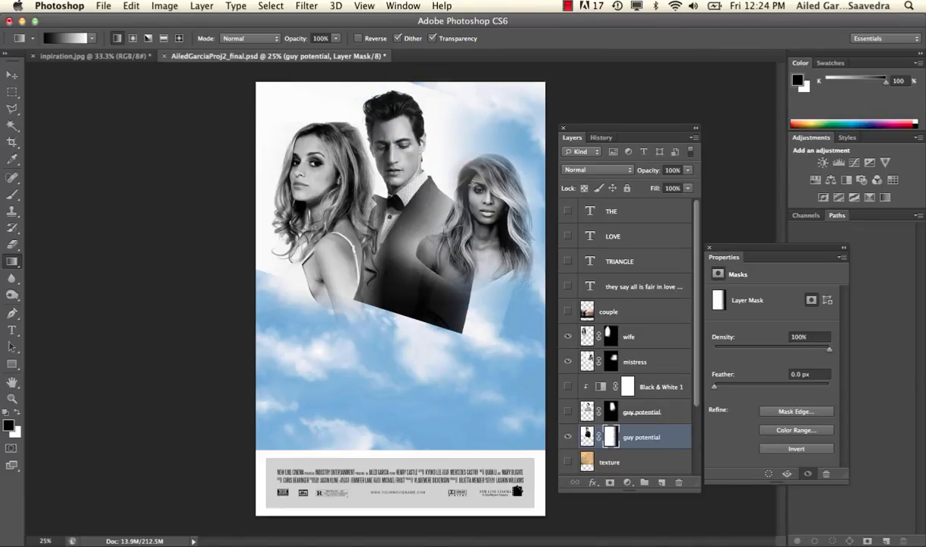
{"action": "left_click_drag", "start_coordinate": [487, 230], "coordinate": [360, 218]}
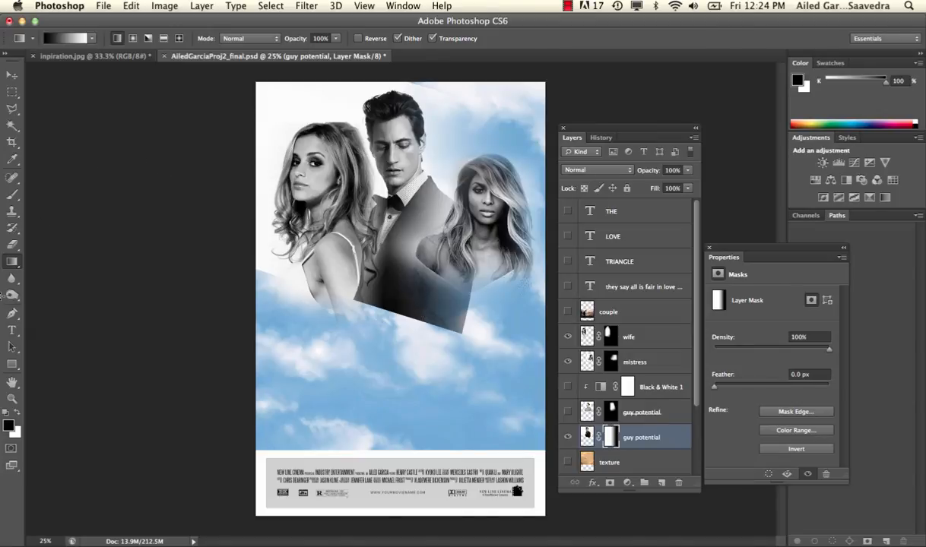
With a 250 px black brush at 25% opacity, paint the mask around the edges of the man's photo and undo the last stroke.
{"action": "left_click", "coordinate": [12, 194]}
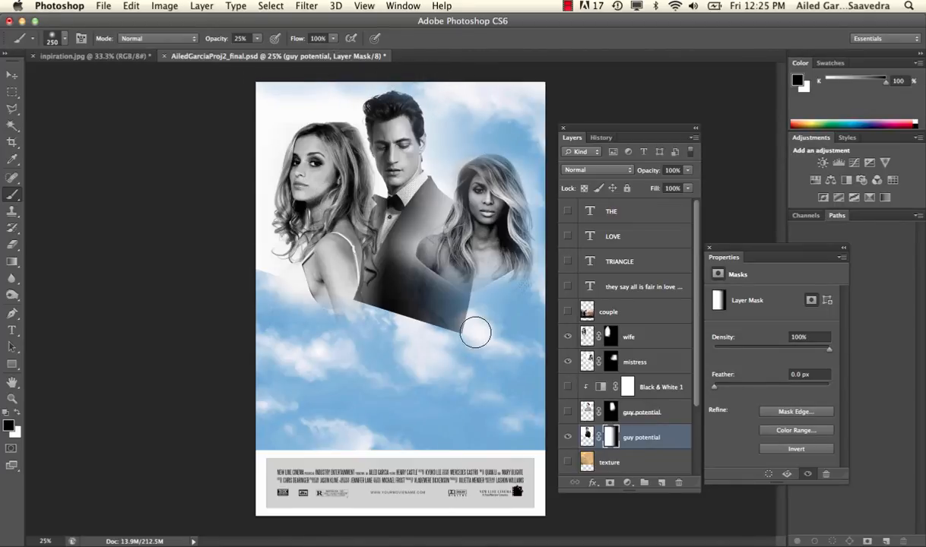
{"action": "left_click_drag", "start_coordinate": [476, 332], "coordinate": [362, 321]}
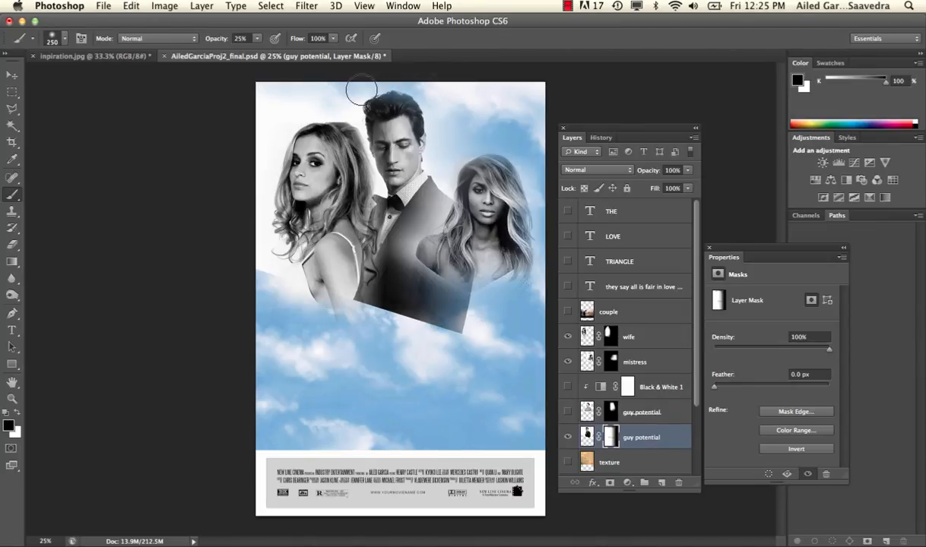
{"action": "key", "text": "super+z"}
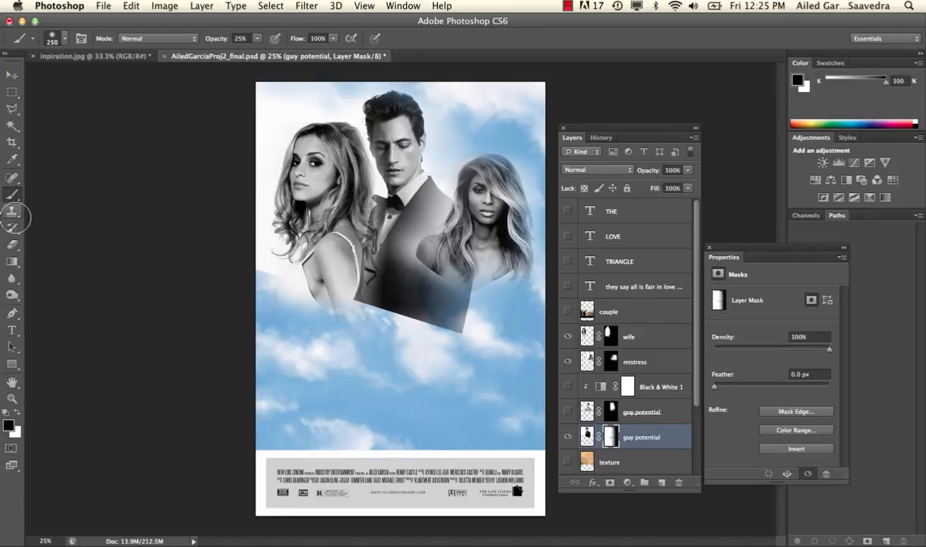
Fade the left side of the man's photo on its mask with the foreground-to-transparent gradient, undoing the fades that cut into him.
{"action": "left_click", "coordinate": [12, 261]}
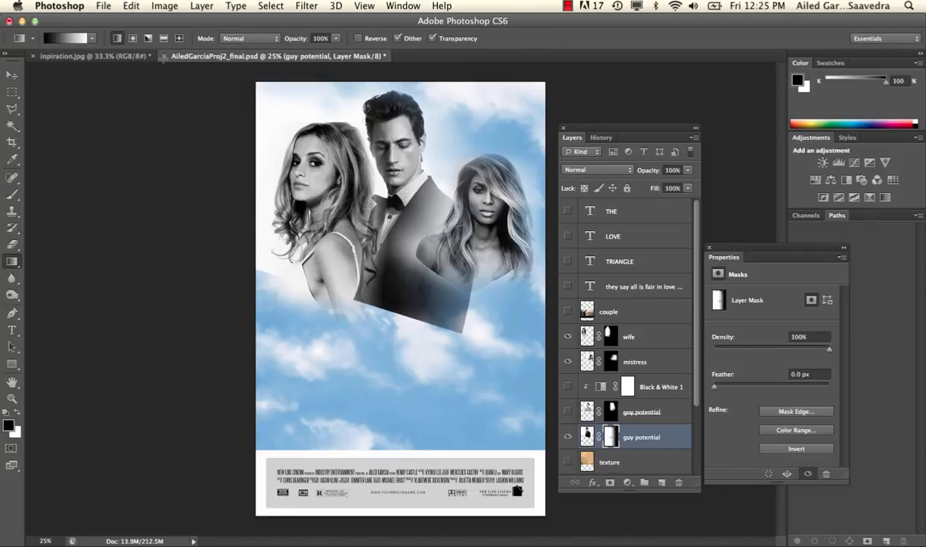
{"action": "left_click", "coordinate": [89, 39]}
{"action": "left_click", "coordinate": [47, 61]}
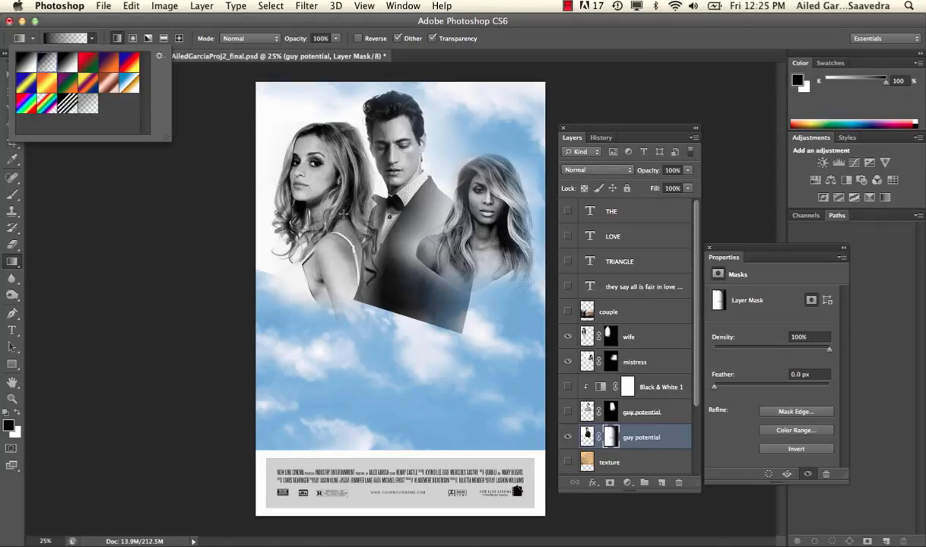
{"action": "left_click", "coordinate": [304, 230]}
{"action": "left_click_drag", "start_coordinate": [343, 203], "coordinate": [389, 215]}
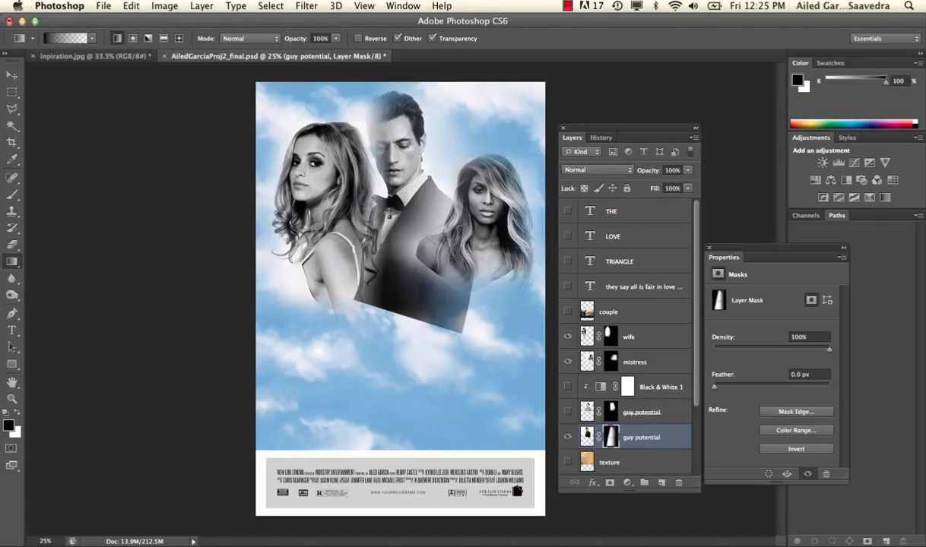
{"action": "key", "text": "super+z"}
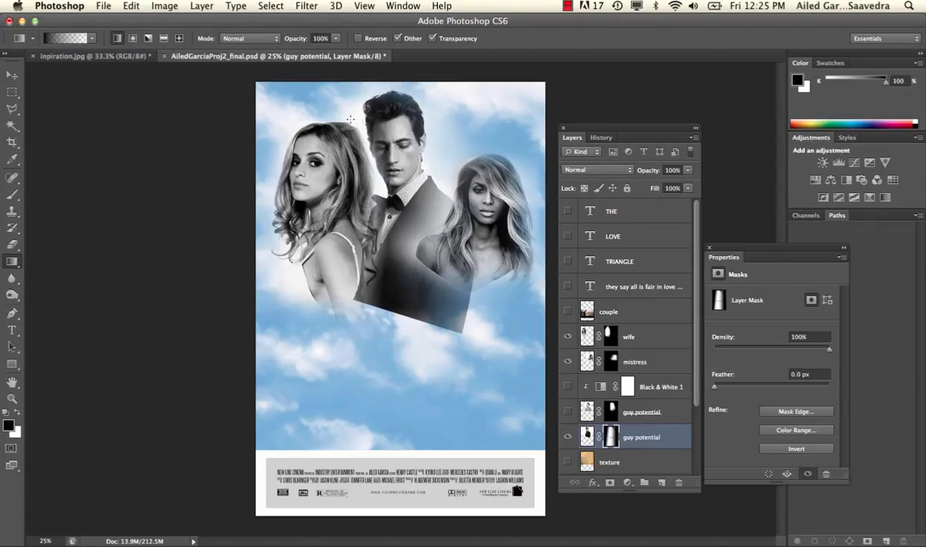
{"action": "left_click_drag", "start_coordinate": [397, 209], "coordinate": [368, 229]}
{"action": "key", "text": "super+z"}
{"action": "key", "text": "super+z"}
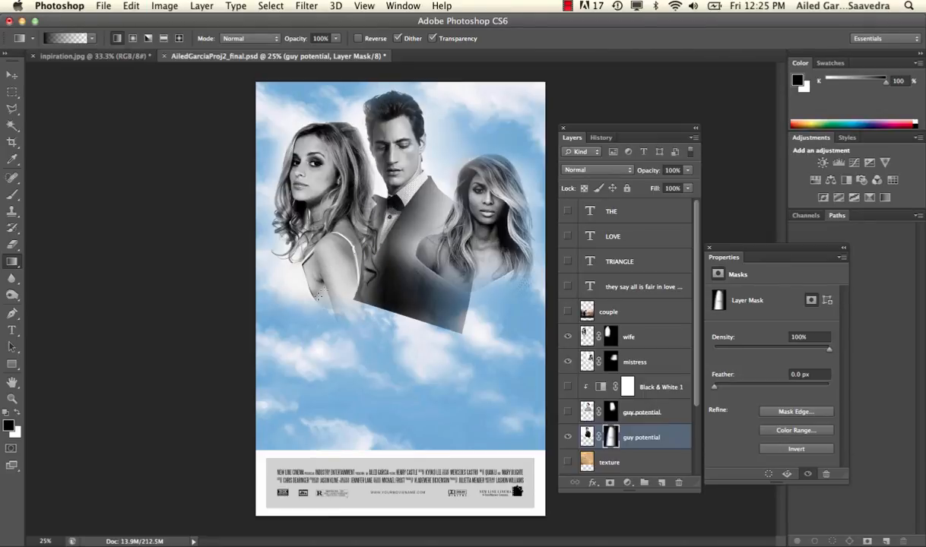
Fade the lower edge of the man's photo into the clouds with black-to-transparent gradients, undo the last one, and keep black as foreground colour.
{"action": "left_click_drag", "start_coordinate": [400, 240], "coordinate": [393, 264]}
{"action": "left_click_drag", "start_coordinate": [352, 303], "coordinate": [361, 244]}
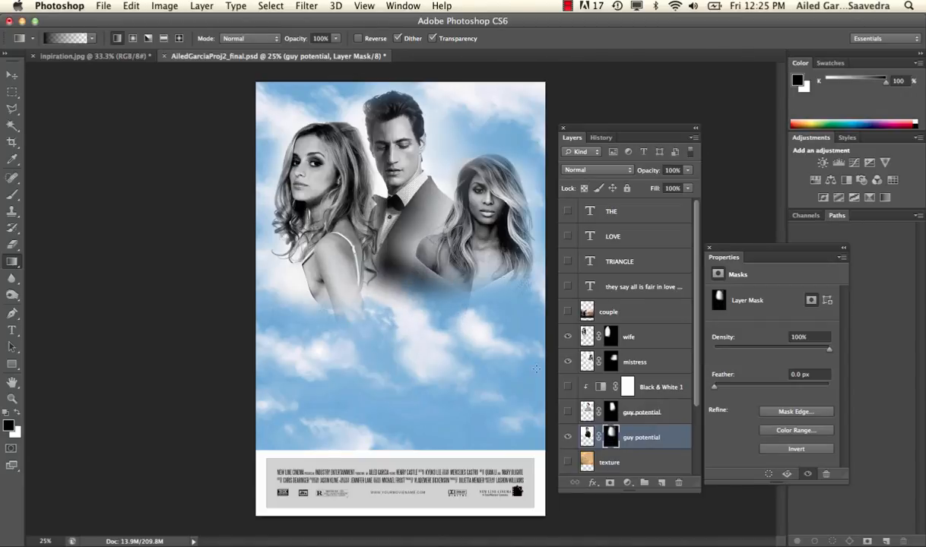
{"action": "key", "text": "super+z"}
{"action": "left_click", "coordinate": [19, 412]}
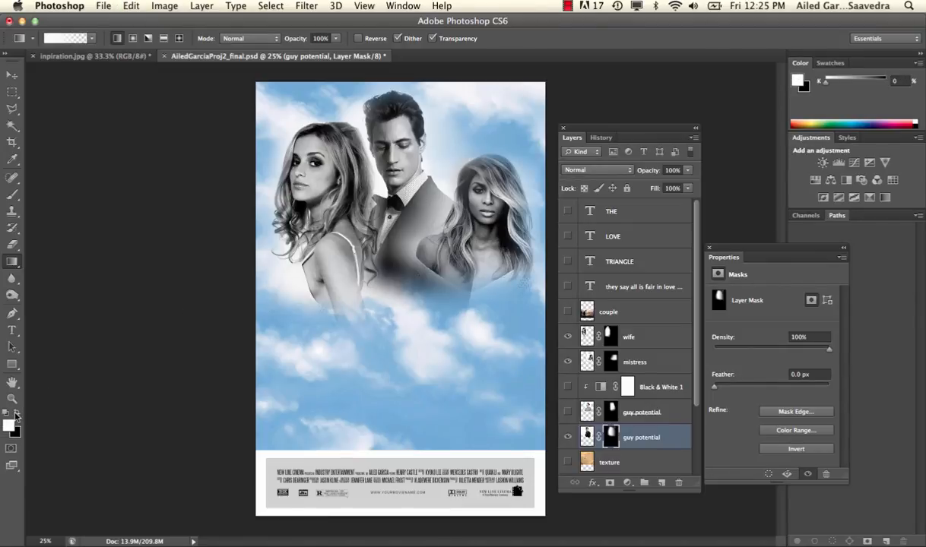
{"action": "left_click", "coordinate": [16, 413]}
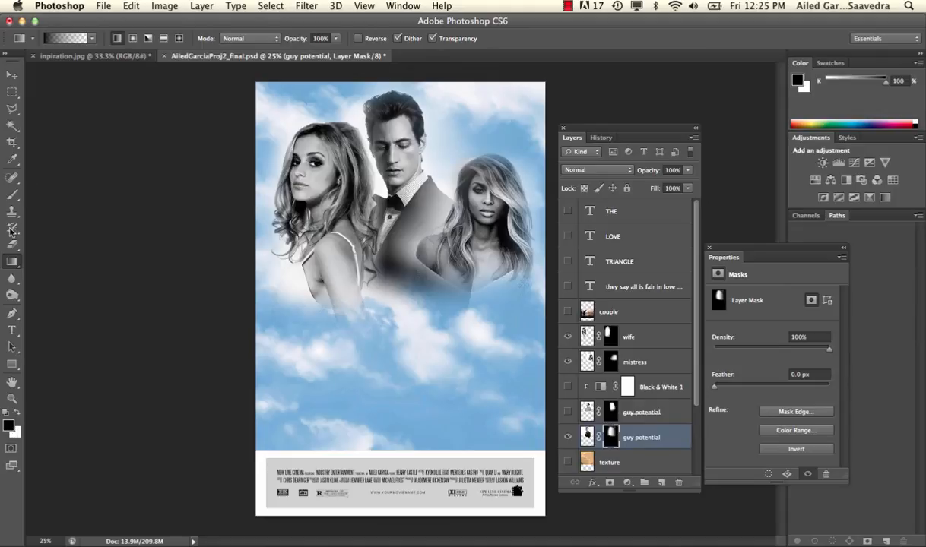
Undo a 25% brush stroke over the man's face, lower the brush opacity to 11%, and paint the mask black beside the wife's hair.
{"action": "left_click", "coordinate": [11, 194]}
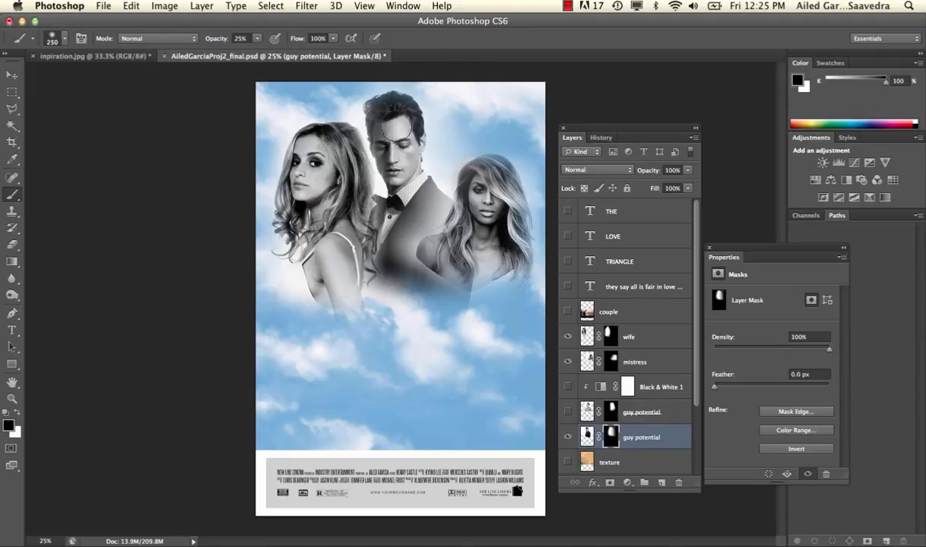
{"action": "mouse_move", "coordinate": [392, 129]}
{"action": "left_mouse_down"}
{"action": "mouse_move", "coordinate": [377, 160]}
{"action": "mouse_move", "coordinate": [384, 114]}
{"action": "mouse_move", "coordinate": [365, 140]}
{"action": "left_mouse_up"}
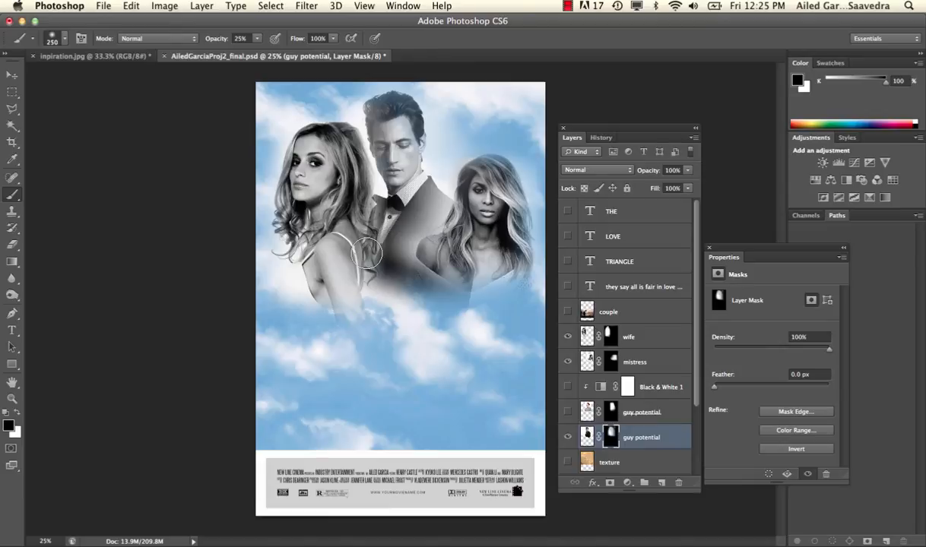
{"action": "key", "text": "super+z"}
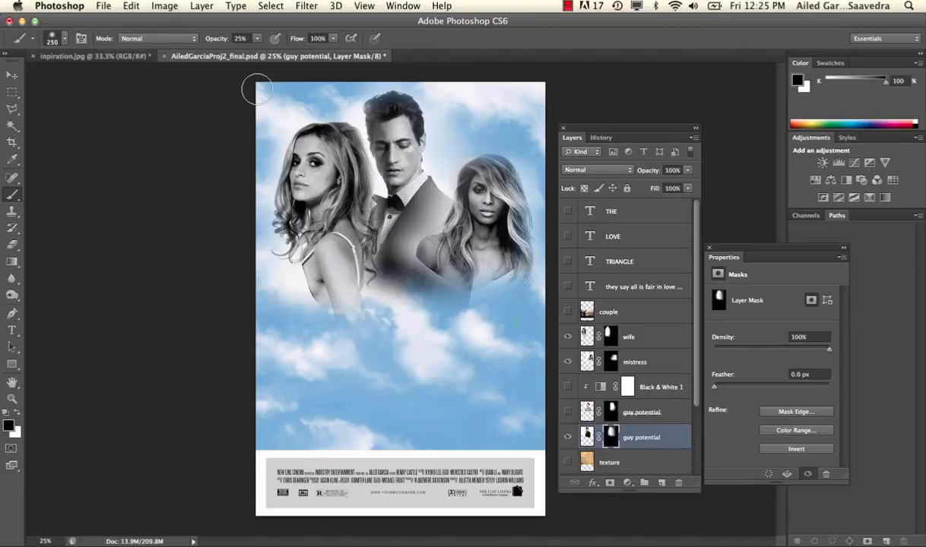
{"action": "left_click", "coordinate": [257, 38]}
{"action": "left_click_drag", "start_coordinate": [259, 50], "coordinate": [253, 53]}
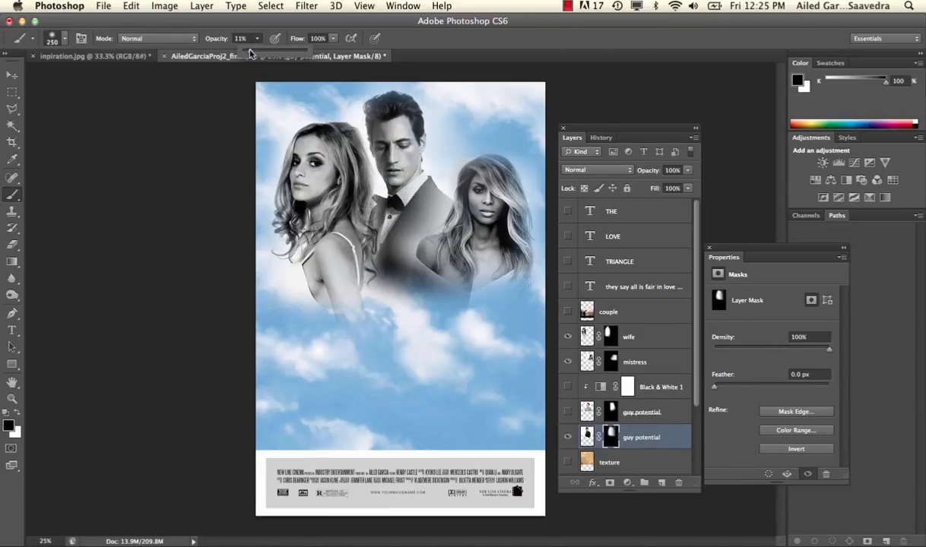
{"action": "mouse_move", "coordinate": [387, 134]}
{"action": "left_mouse_down"}
{"action": "mouse_move", "coordinate": [418, 173]}
{"action": "mouse_move", "coordinate": [368, 105]}
{"action": "left_mouse_up"}
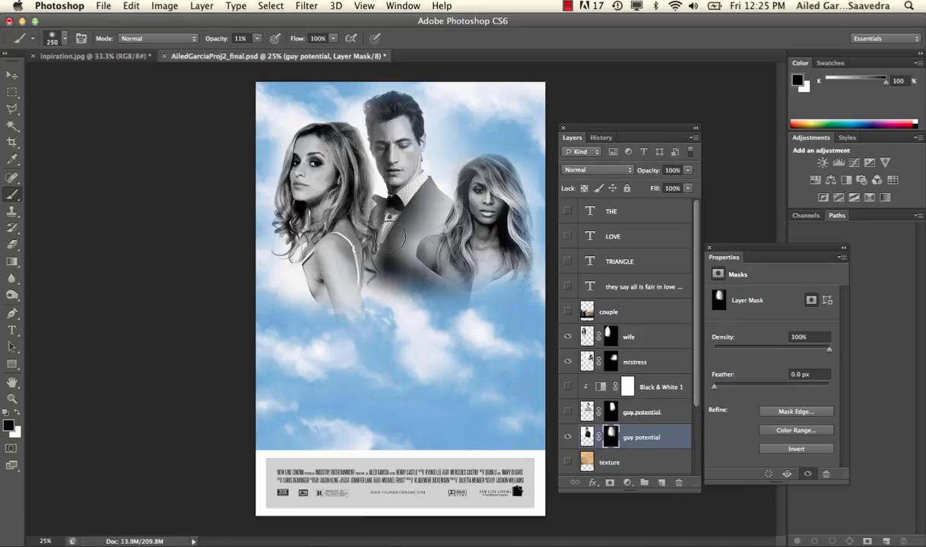
{"action": "mouse_move", "coordinate": [387, 269]}
{"action": "left_mouse_down"}
{"action": "mouse_move", "coordinate": [379, 247]}
{"action": "mouse_move", "coordinate": [396, 289]}
{"action": "mouse_move", "coordinate": [378, 258]}
{"action": "left_mouse_up"}
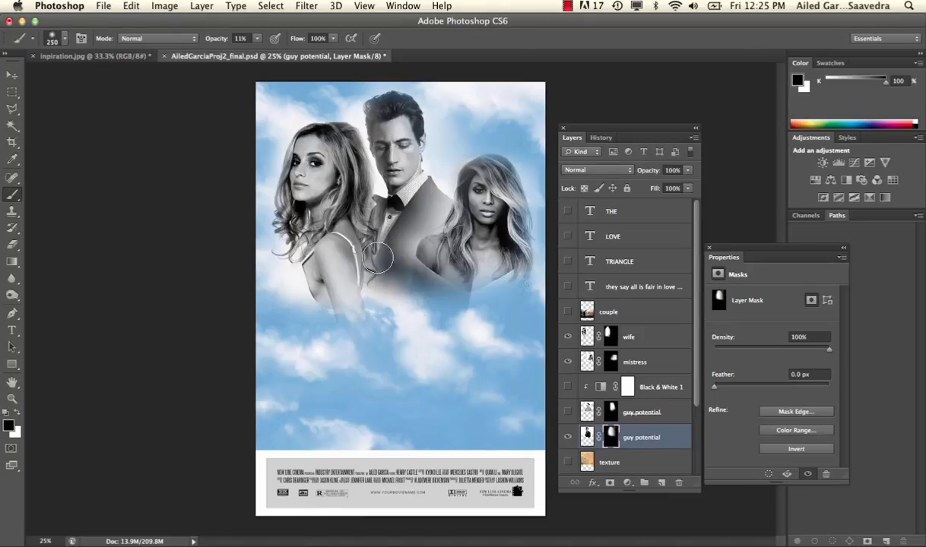
Switch to a white 500 px brush at 11% opacity and paint the mask over the man's lower jacket to bring it back.
{"action": "left_click", "coordinate": [18, 412]}
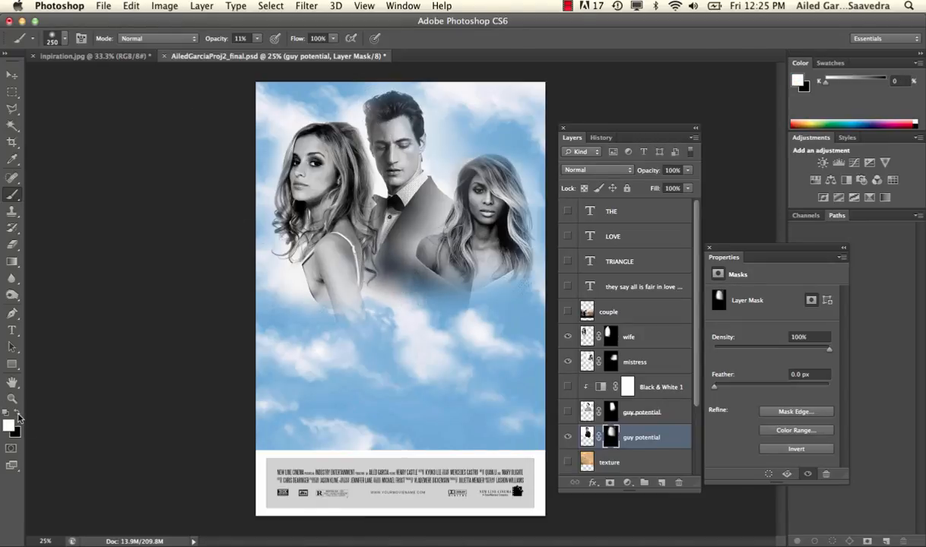
{"action": "key", "text": "bracketright"}
{"action": "key", "text": "bracketright"}
{"action": "key", "text": "bracketright"}
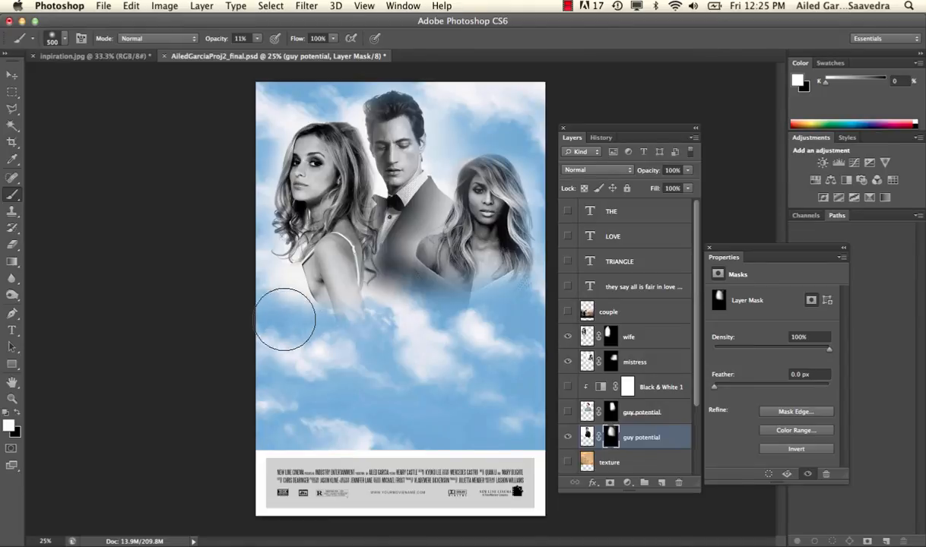
{"action": "mouse_move", "coordinate": [397, 231]}
{"action": "left_mouse_down"}
{"action": "mouse_move", "coordinate": [387, 235]}
{"action": "mouse_move", "coordinate": [398, 289]}
{"action": "mouse_move", "coordinate": [403, 222]}
{"action": "mouse_move", "coordinate": [399, 297]}
{"action": "mouse_move", "coordinate": [390, 209]}
{"action": "mouse_move", "coordinate": [456, 233]}
{"action": "mouse_move", "coordinate": [411, 204]}
{"action": "mouse_move", "coordinate": [405, 184]}
{"action": "mouse_move", "coordinate": [400, 227]}
{"action": "mouse_move", "coordinate": [455, 258]}
{"action": "left_mouse_up"}
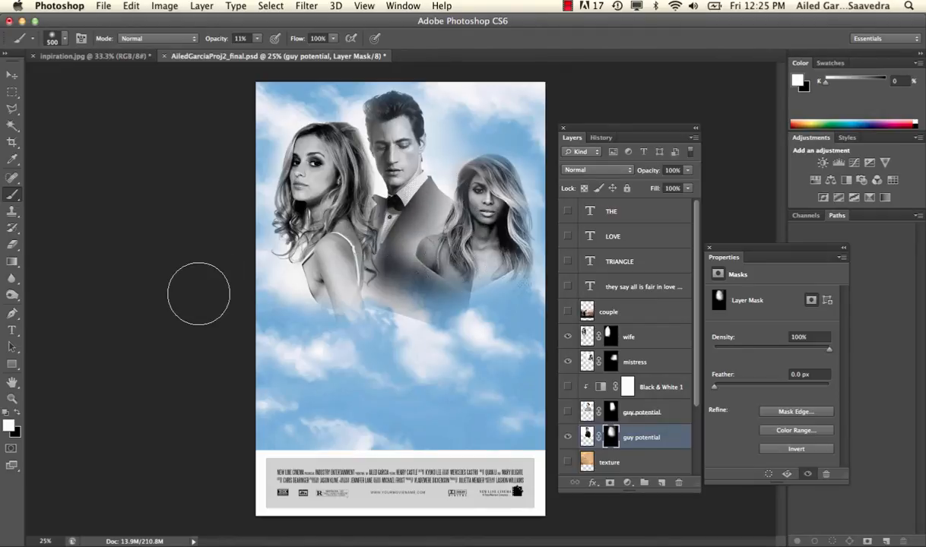
Raise the brush opacity to 36%, paint the man's mask black below his jacket, and paint it white beside the wife's hair.
{"action": "left_click", "coordinate": [17, 411]}
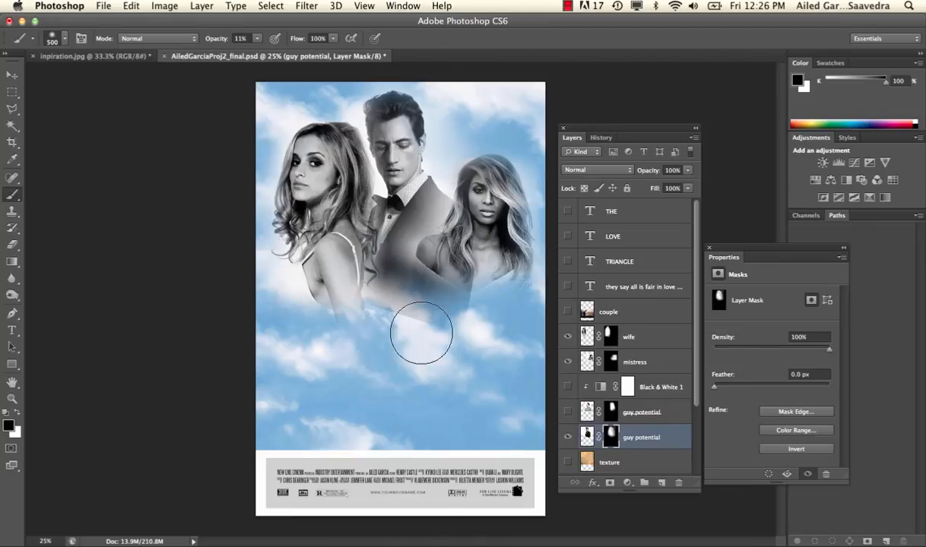
{"action": "left_click", "coordinate": [610, 438]}
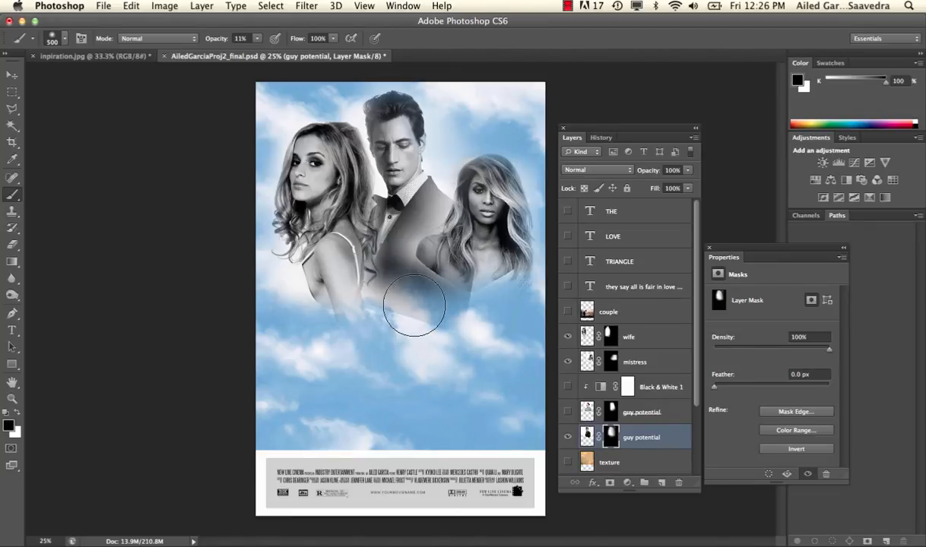
{"action": "left_click_drag", "start_coordinate": [253, 41], "coordinate": [261, 52]}
{"action": "mouse_move", "coordinate": [368, 327]}
{"action": "left_mouse_down"}
{"action": "mouse_move", "coordinate": [491, 353]}
{"action": "mouse_move", "coordinate": [343, 335]}
{"action": "mouse_move", "coordinate": [527, 331]}
{"action": "mouse_move", "coordinate": [495, 345]}
{"action": "left_mouse_up"}
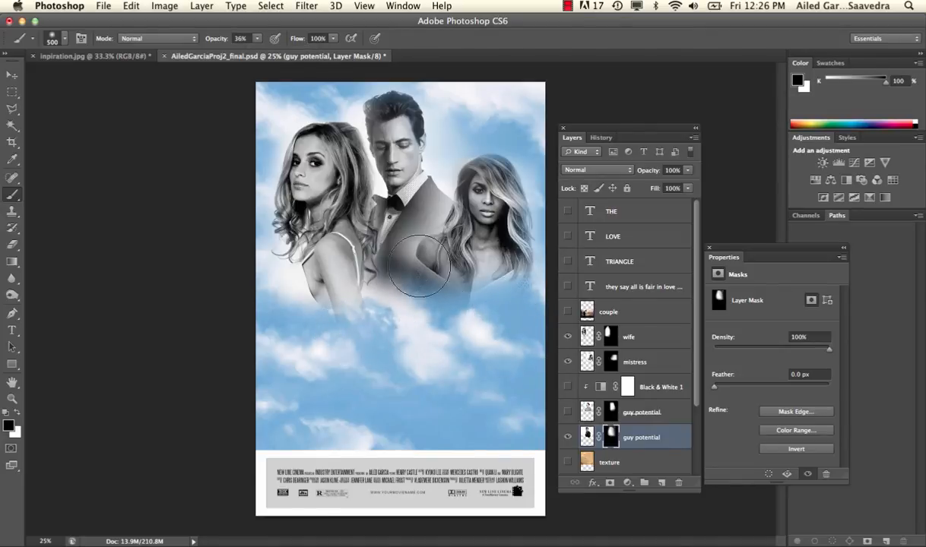
{"action": "left_click", "coordinate": [17, 411]}
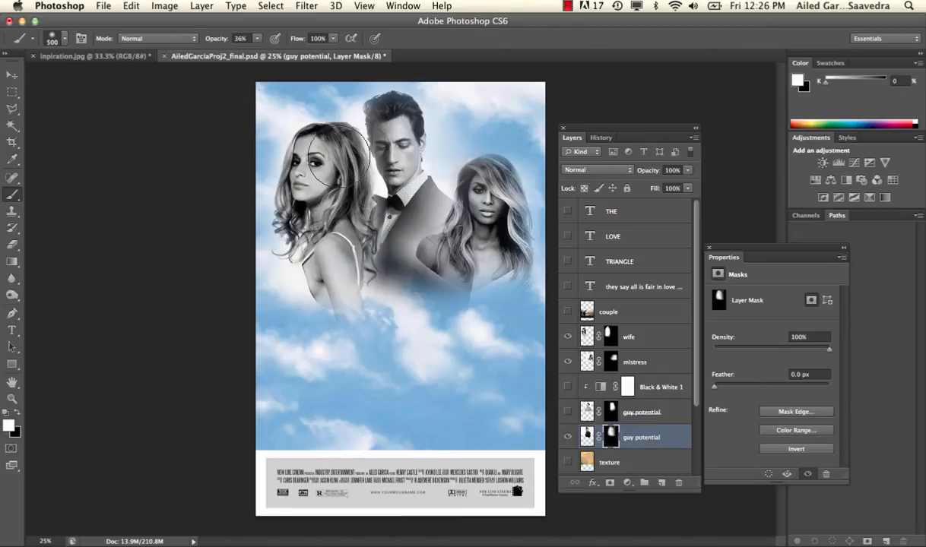
{"action": "left_click", "coordinate": [382, 169]}
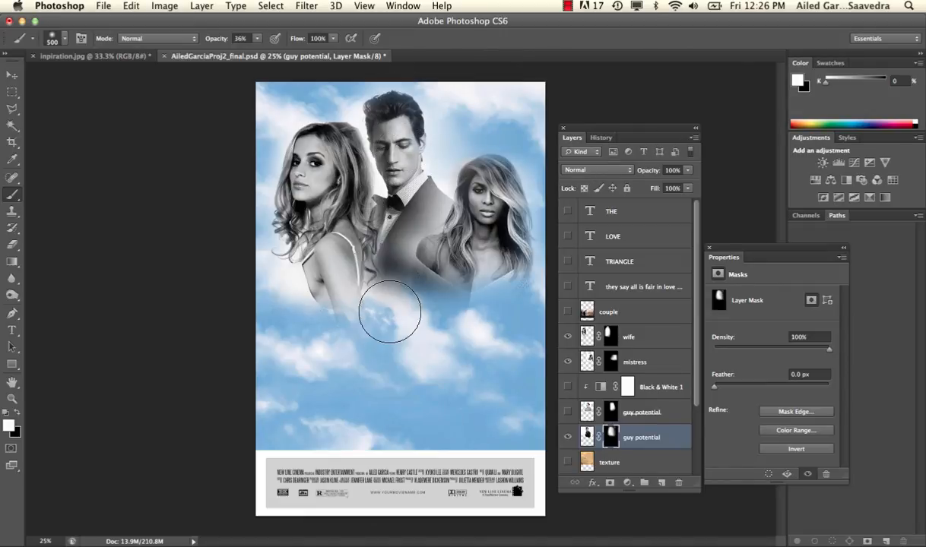
Check the inspiration.jpg reference poster, return to the final poster, and make the couple layer visible.
{"action": "key", "text": "ctrl+Tab"}
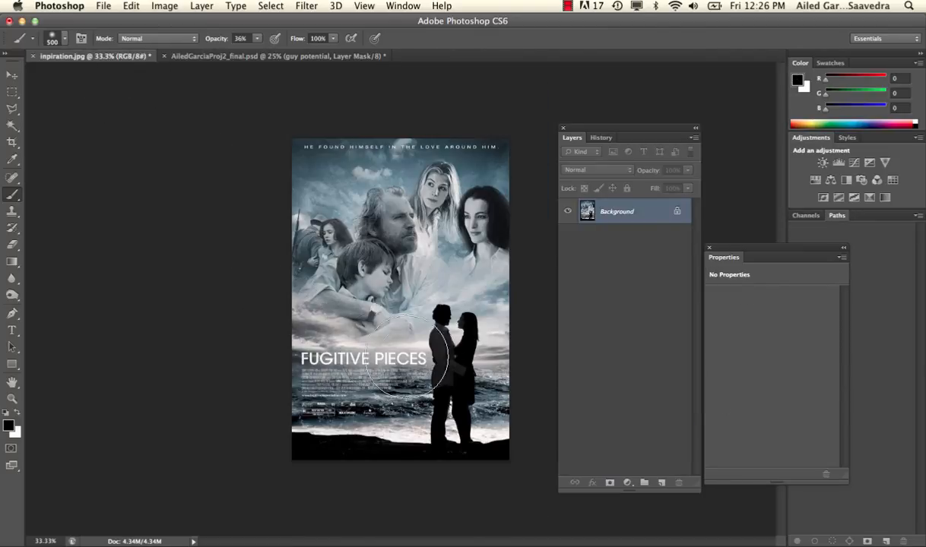
{"action": "left_click", "coordinate": [285, 56]}
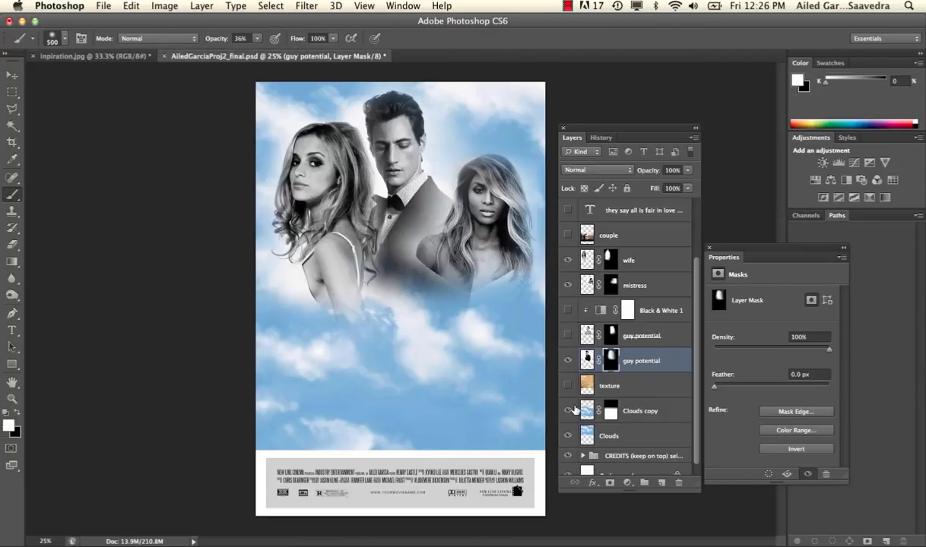
{"action": "left_click", "coordinate": [567, 235]}
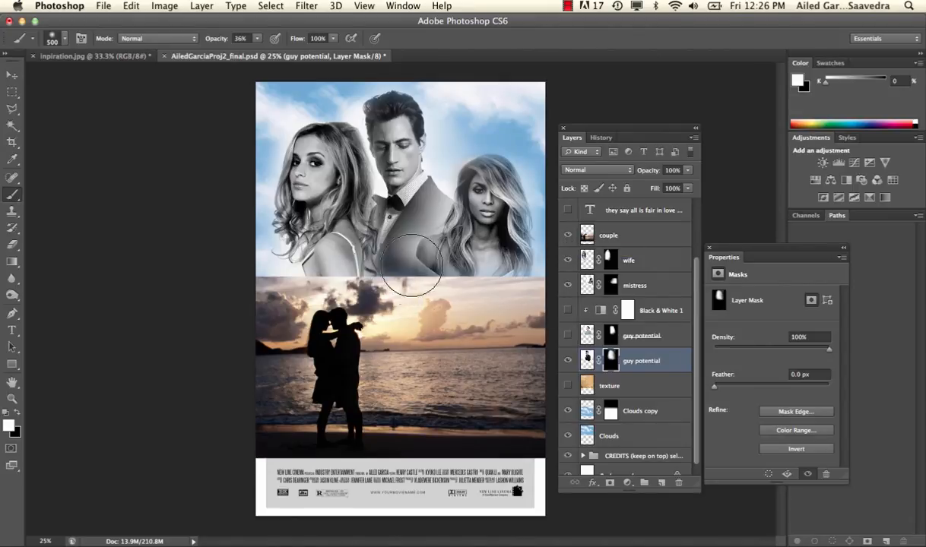
{"action": "scroll", "coordinate": [623, 342], "scroll_direction": "up", "scroll_amount": 3}
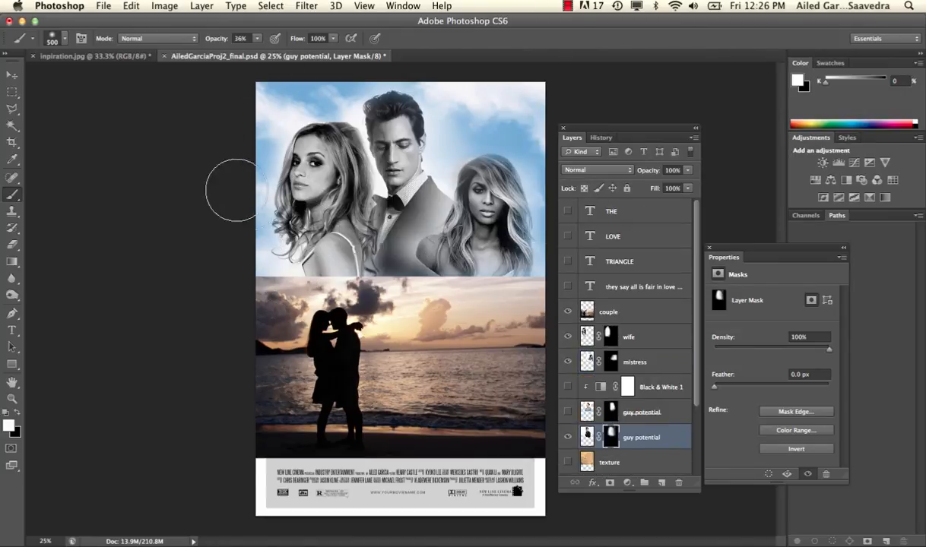
Select the couple photo on the canvas and add a layer mask to it.
{"action": "left_click", "coordinate": [12, 75]}
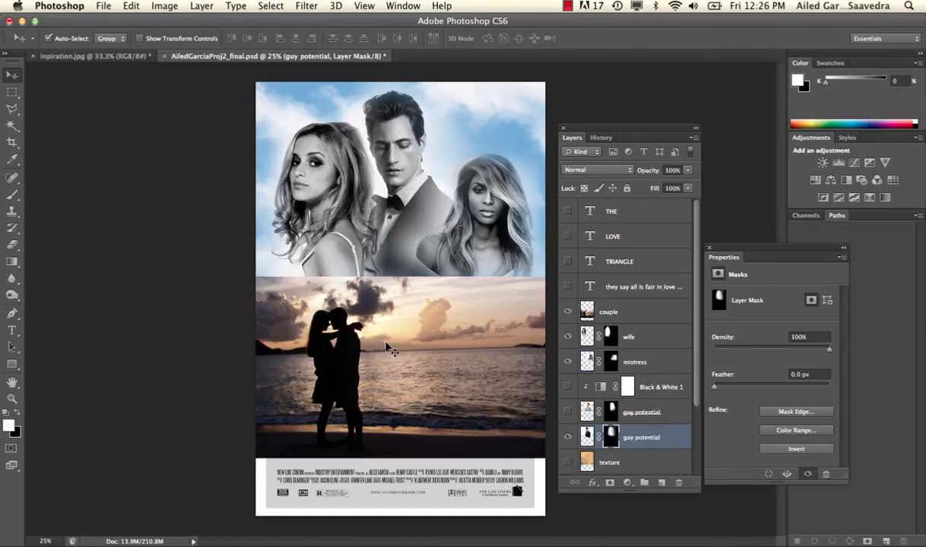
{"action": "left_click", "coordinate": [369, 332]}
{"action": "left_click", "coordinate": [610, 483]}
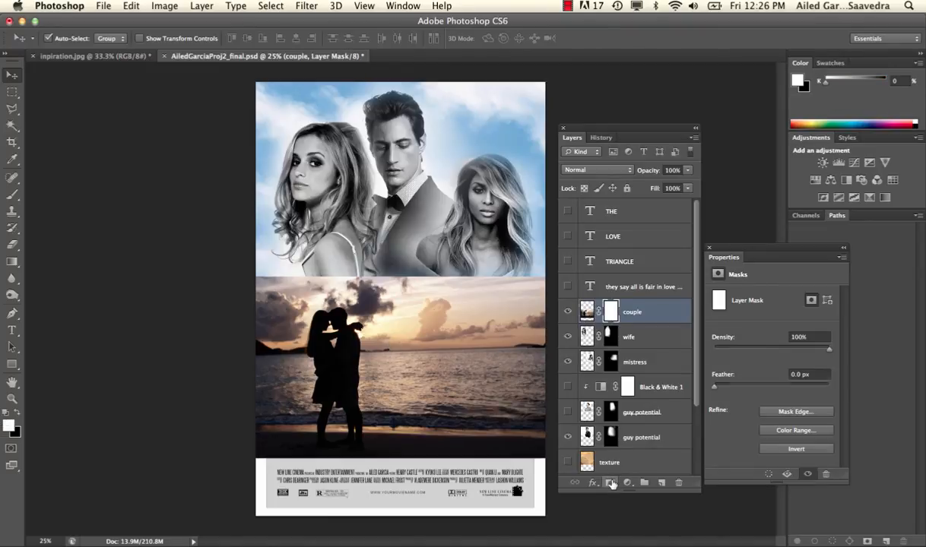
Fade the upper edge of the couple photo into the clouds with a vertical black-to-transparent gradient on its mask, undoing and redrawing it.
{"action": "left_click", "coordinate": [12, 261]}
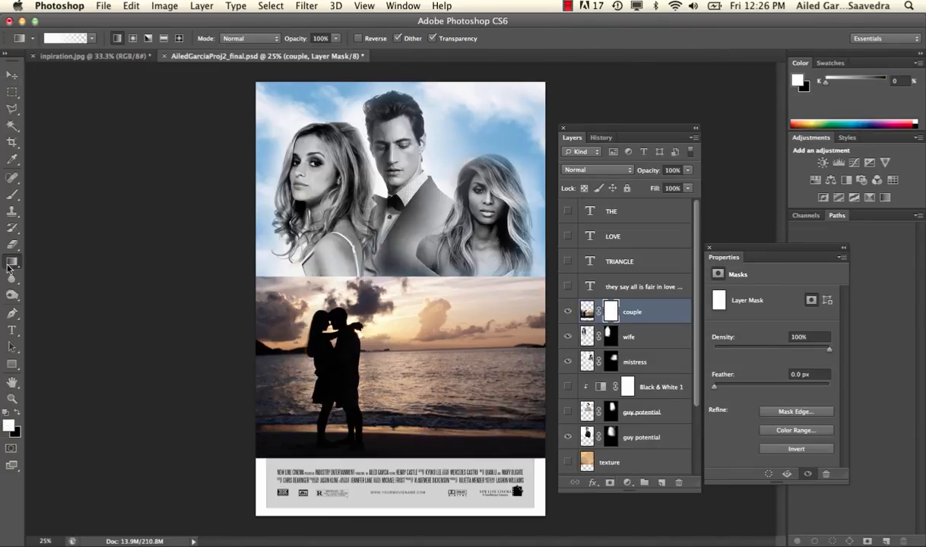
{"action": "left_click", "coordinate": [17, 413]}
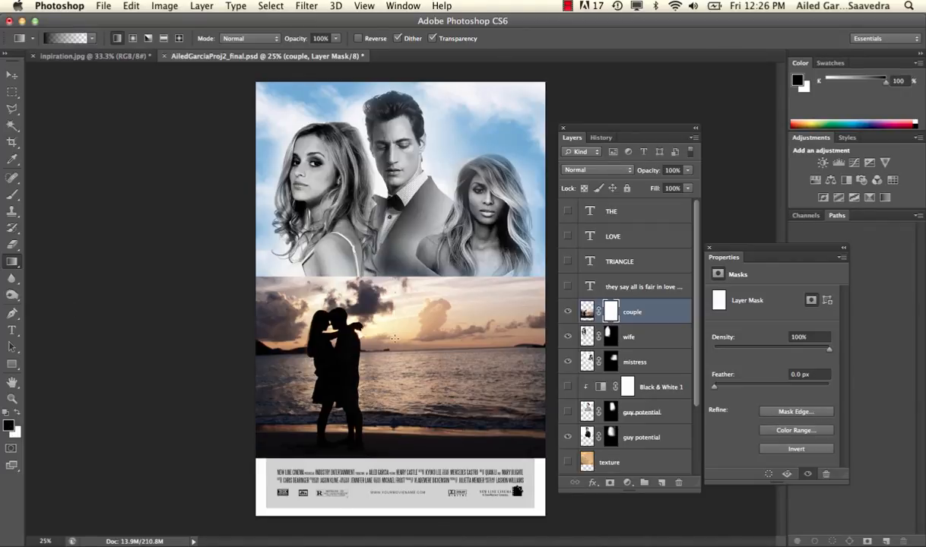
{"action": "left_click_drag", "start_coordinate": [395, 278], "coordinate": [396, 351]}
{"action": "key", "text": "super+z"}
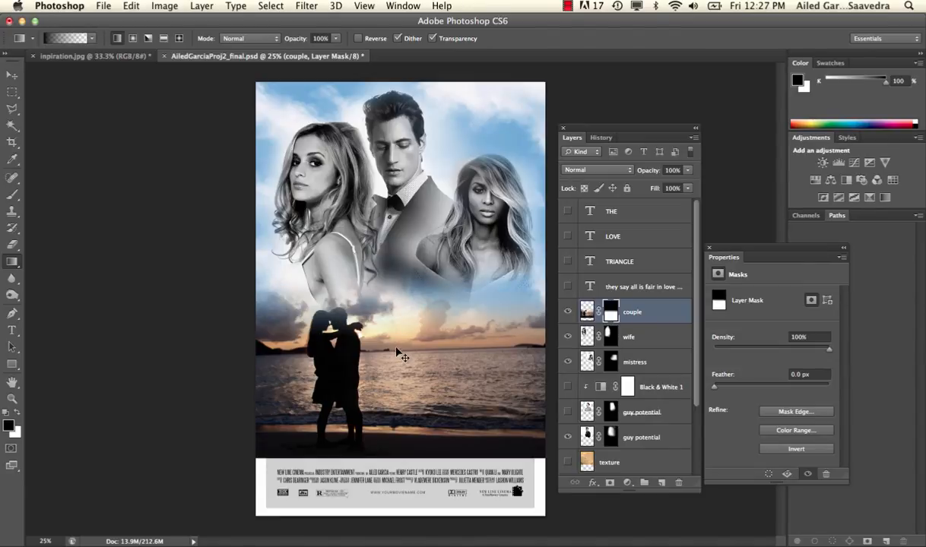
{"action": "left_click_drag", "start_coordinate": [394, 282], "coordinate": [394, 345]}
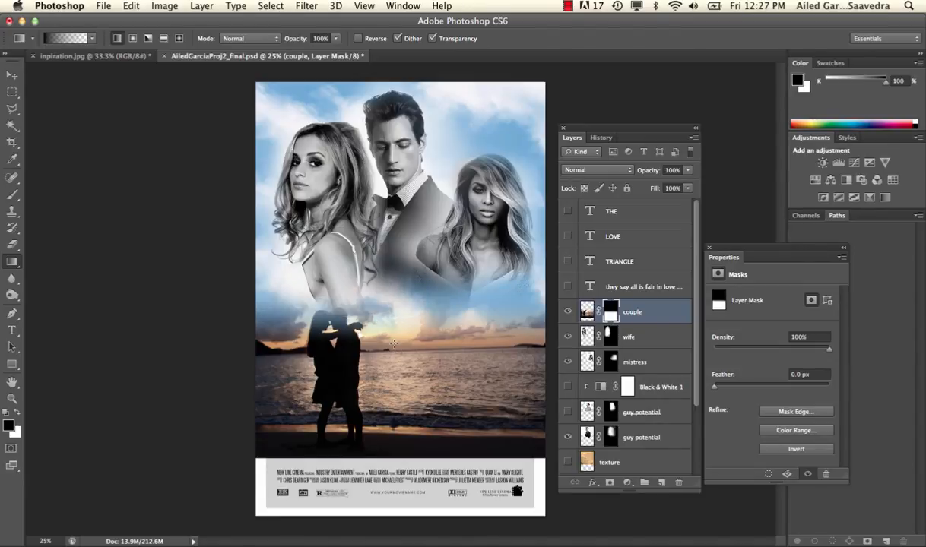
{"action": "key", "text": "super+z"}
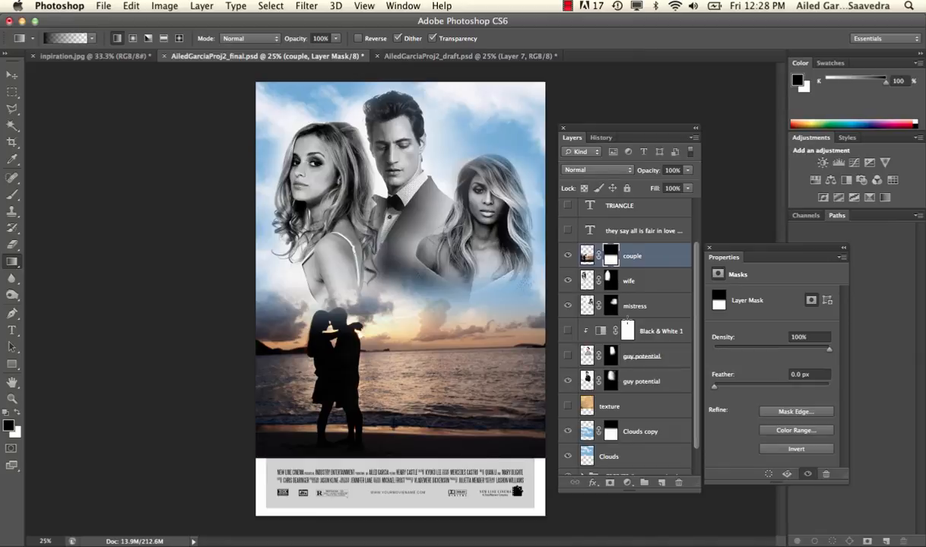
Expand the CREDITS group, hide the BLACK CREDITS group and show the WHITE CREDITS group instead.
{"action": "scroll", "coordinate": [628, 324], "scroll_direction": "down", "scroll_amount": 2}
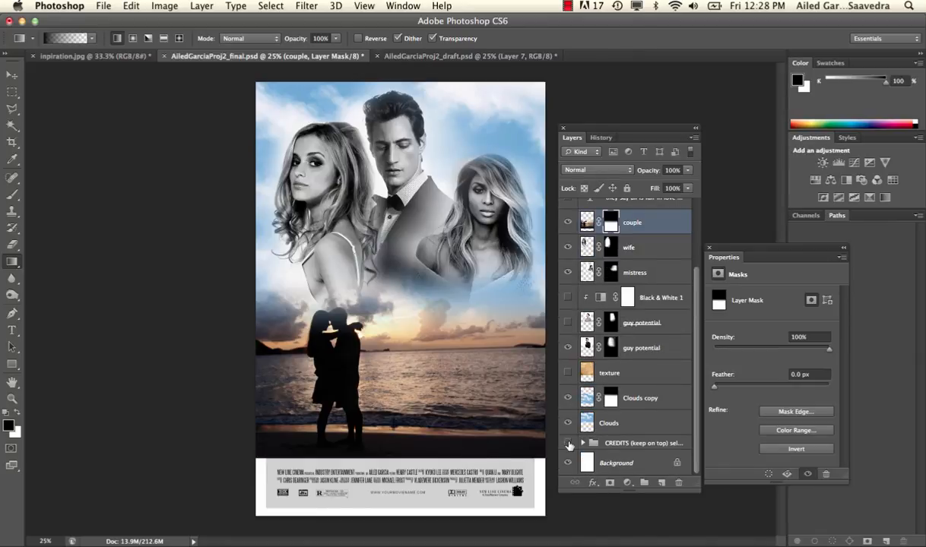
{"action": "left_click", "coordinate": [568, 443]}
{"action": "left_click", "coordinate": [568, 443]}
{"action": "left_click", "coordinate": [584, 443]}
{"action": "scroll", "coordinate": [612, 414], "scroll_direction": "down", "scroll_amount": 3}
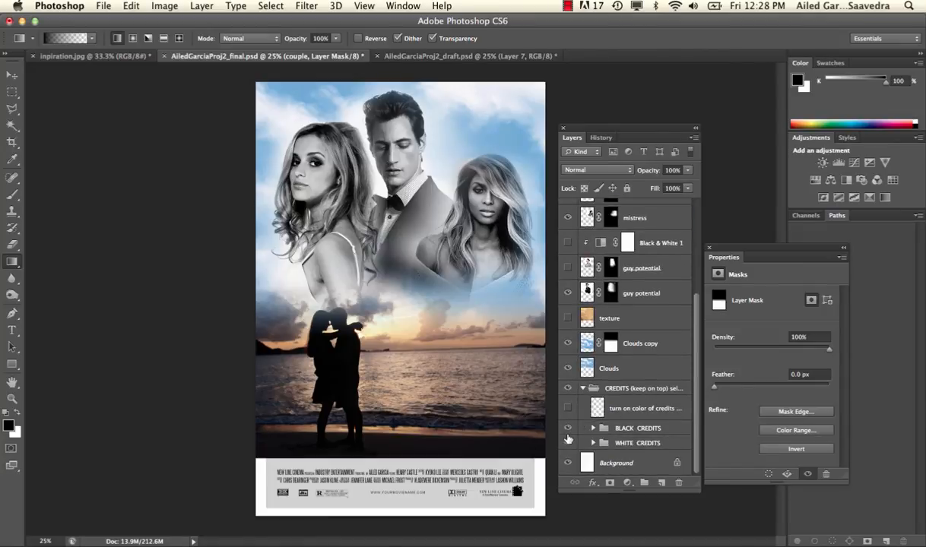
{"action": "left_click_drag", "start_coordinate": [567, 434], "coordinate": [567, 443]}
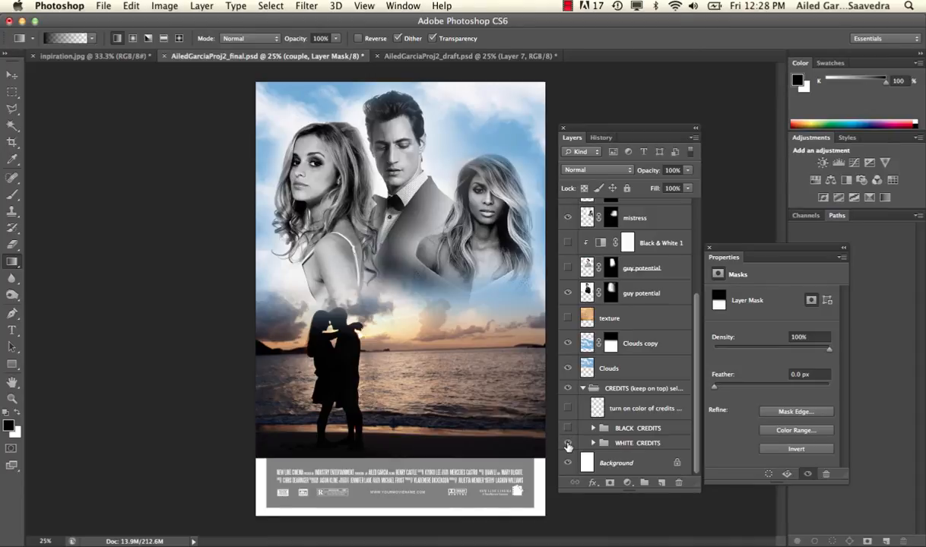
{"action": "left_click", "coordinate": [567, 445]}
{"action": "left_click", "coordinate": [567, 445]}
Locate the credit box layer inside WHITE CREDITS and apply a black (000000) Color Overlay to it.
{"action": "left_click", "coordinate": [593, 443]}
{"action": "scroll", "coordinate": [626, 414], "scroll_direction": "down", "scroll_amount": 3}
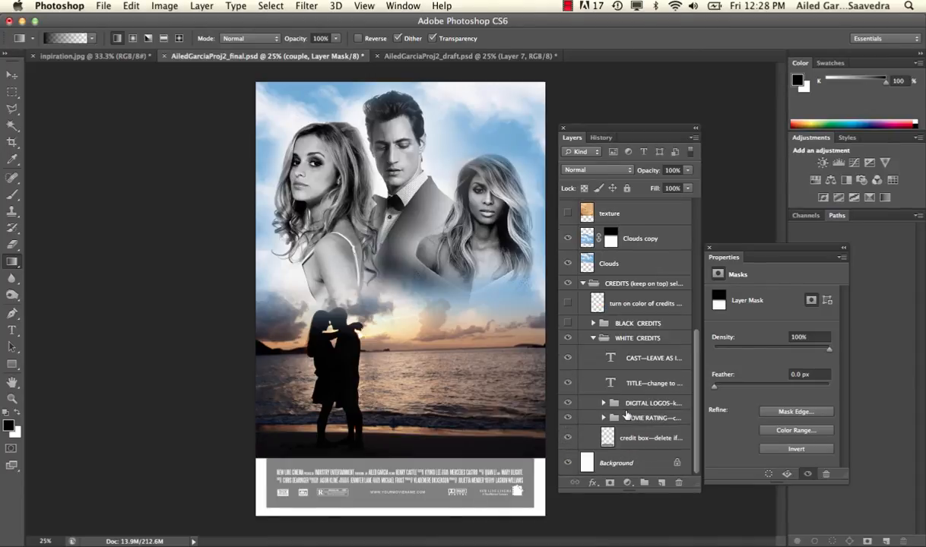
{"action": "left_click", "coordinate": [568, 438]}
{"action": "left_click", "coordinate": [568, 438]}
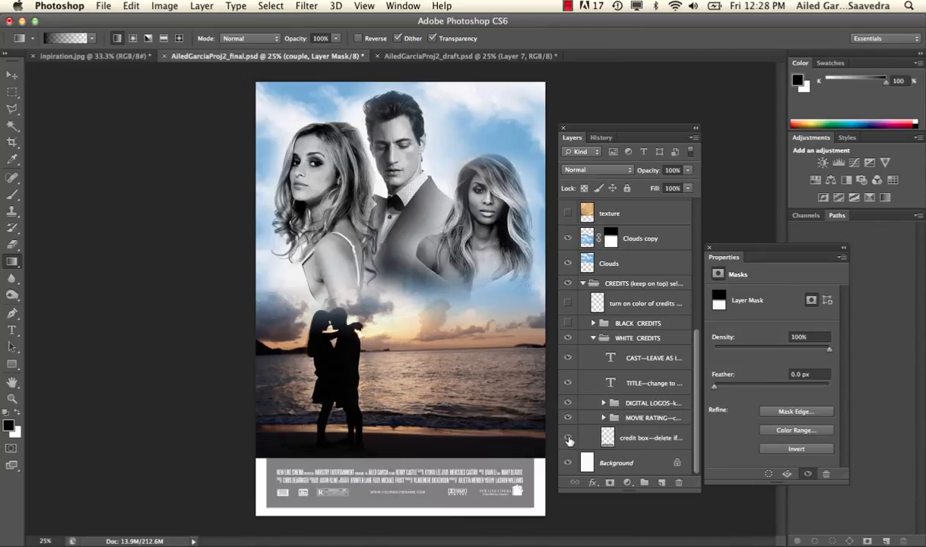
{"action": "left_click", "coordinate": [664, 438]}
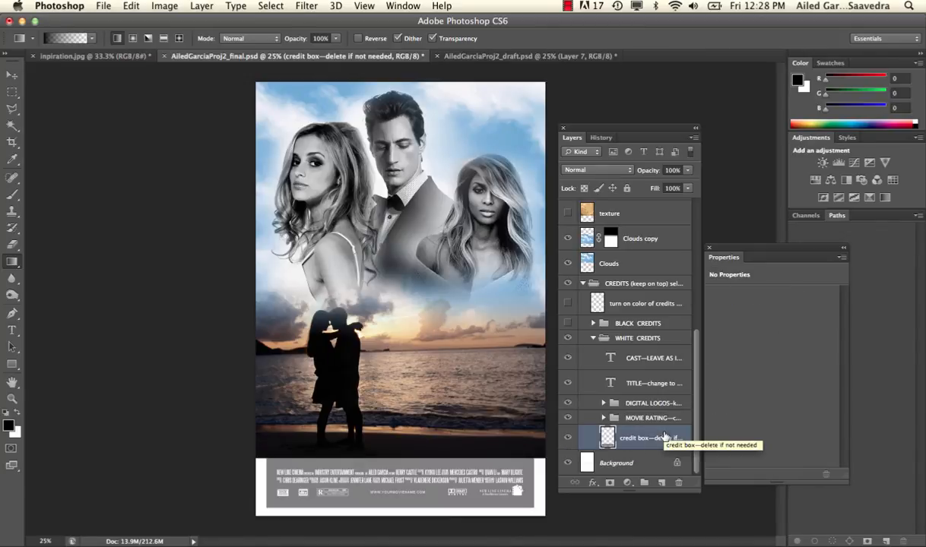
{"action": "double_click", "coordinate": [680, 436]}
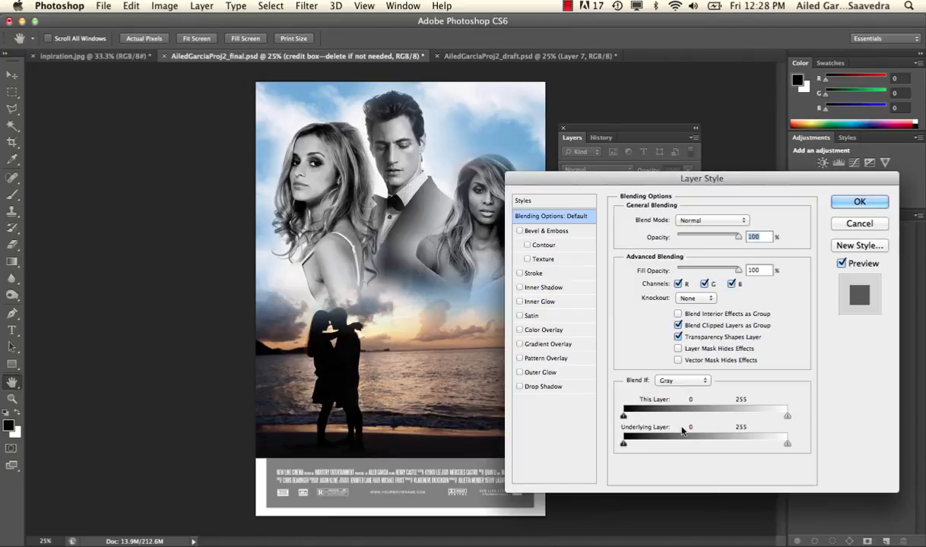
{"action": "left_click", "coordinate": [555, 333]}
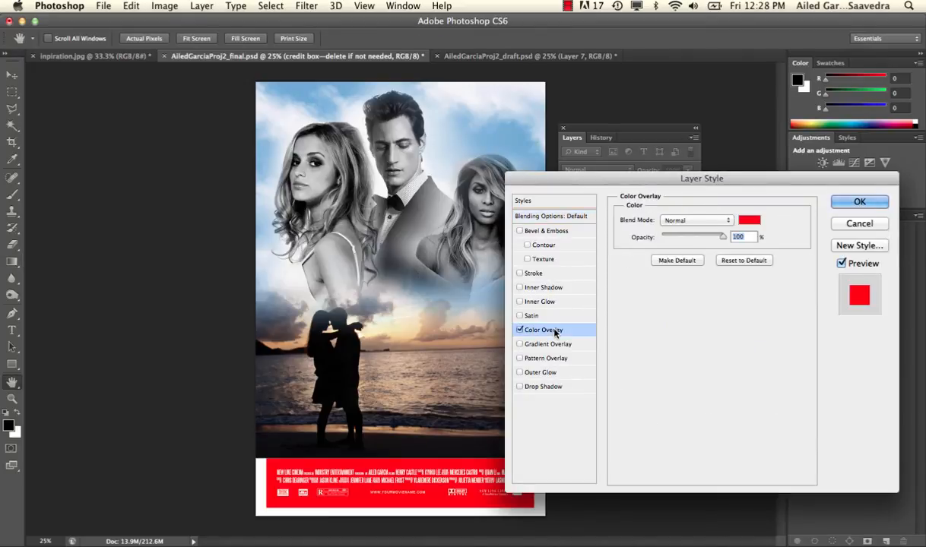
{"action": "left_click", "coordinate": [749, 220]}
{"action": "left_click_drag", "start_coordinate": [572, 430], "coordinate": [565, 439]}
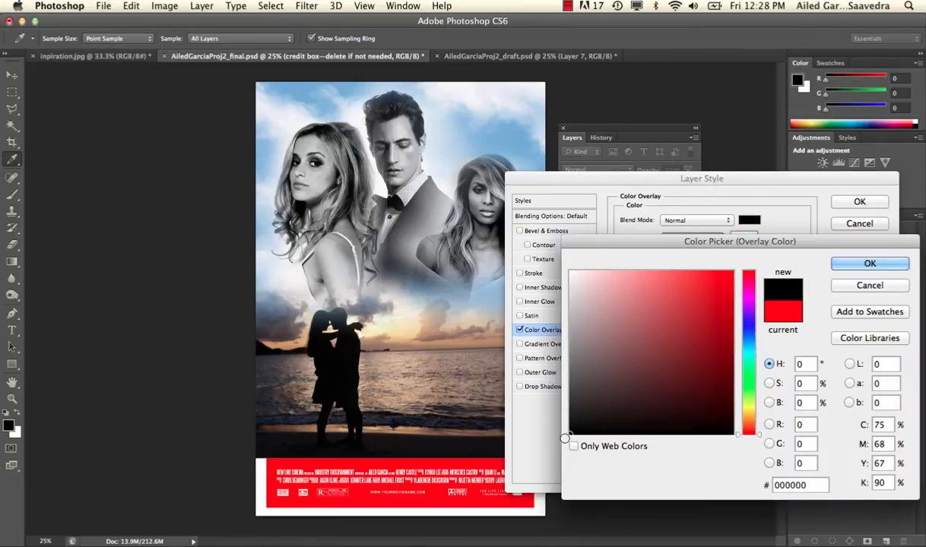
{"action": "left_click", "coordinate": [850, 264]}
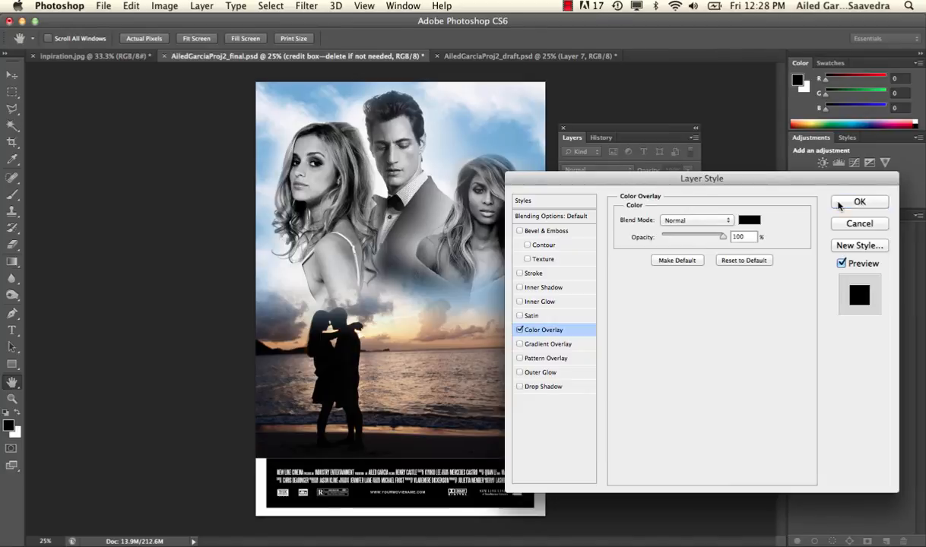
{"action": "left_click", "coordinate": [840, 206]}
Free-transform the credit box to about 109% width and 128.57% height so it covers the white strip below the couple photo.
{"action": "scroll", "coordinate": [635, 384], "scroll_direction": "down", "scroll_amount": 1}
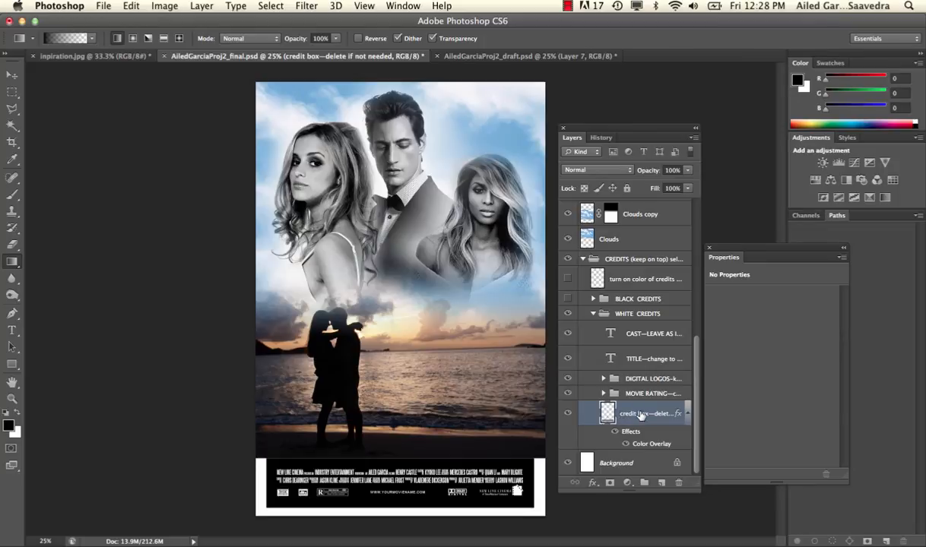
{"action": "left_click", "coordinate": [130, 6]}
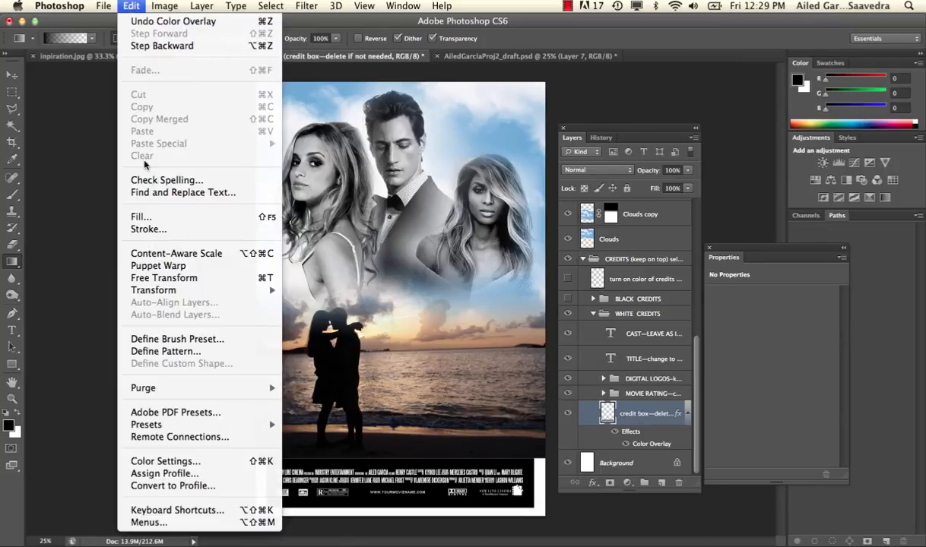
{"action": "left_click", "coordinate": [170, 277]}
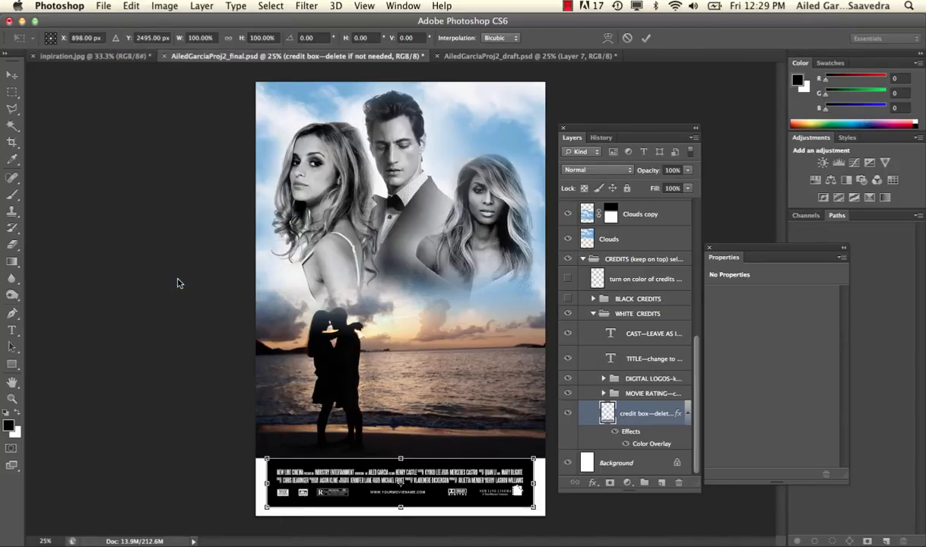
{"action": "left_click_drag", "start_coordinate": [267, 485], "coordinate": [254, 485]}
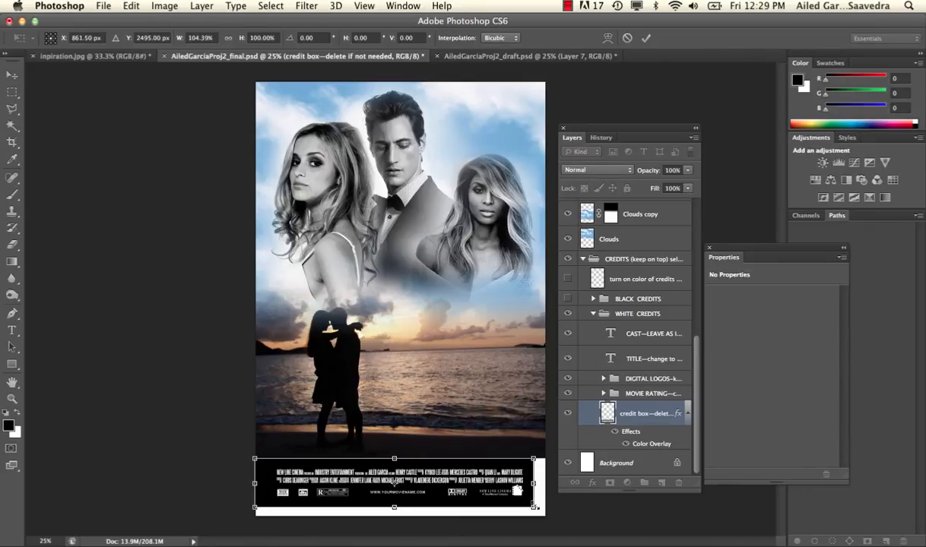
{"action": "left_click_drag", "start_coordinate": [534, 507], "coordinate": [553, 521]}
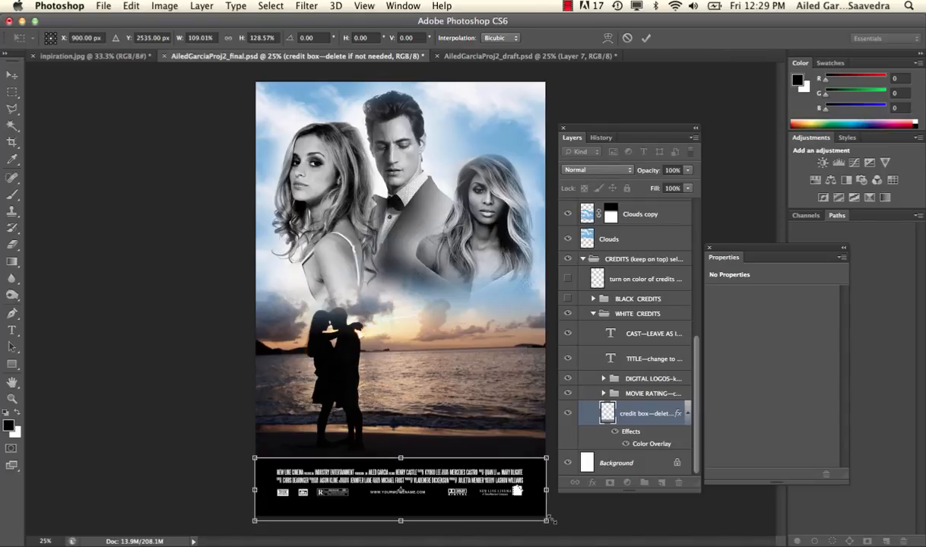
{"action": "key", "text": "Return"}
{"action": "key", "text": "g"}
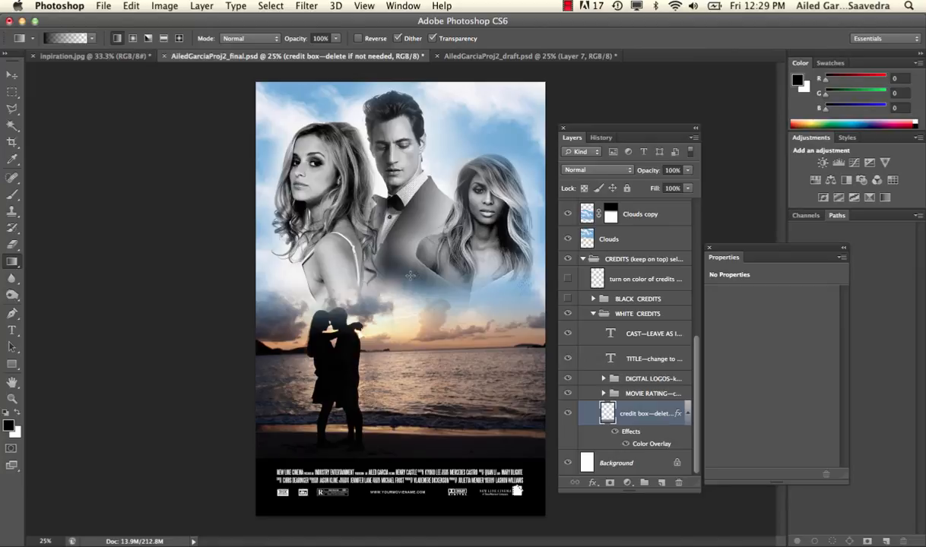
Add a Hue/Saturation adjustment layer above the credit box layer.
{"action": "scroll", "coordinate": [608, 342], "scroll_direction": "up", "scroll_amount": 10}
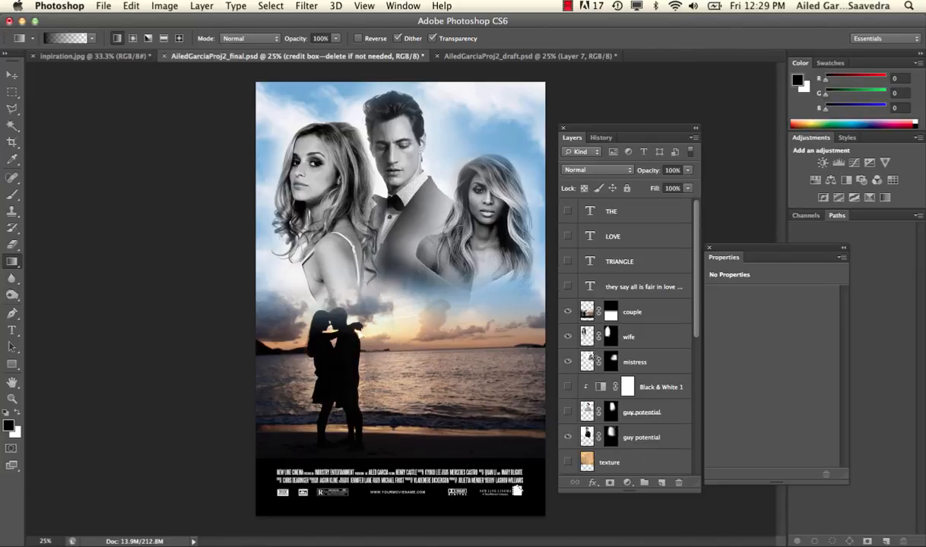
{"action": "left_click", "coordinate": [627, 483]}
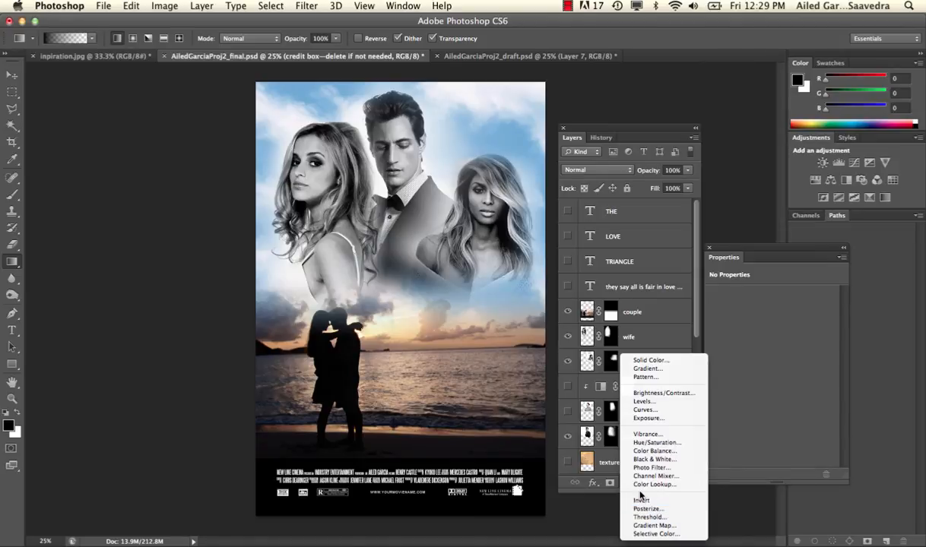
{"action": "left_click", "coordinate": [644, 443]}
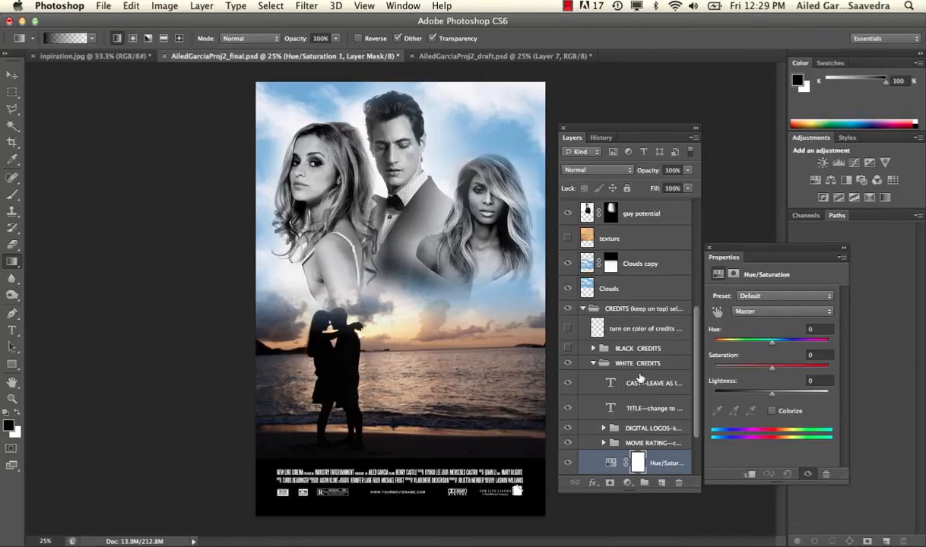
Move the Hue/Saturation 1 layer out of the CREDITS group to directly above the couple layer, below the tagline text.
{"action": "left_click_drag", "start_coordinate": [641, 457], "coordinate": [629, 213]}
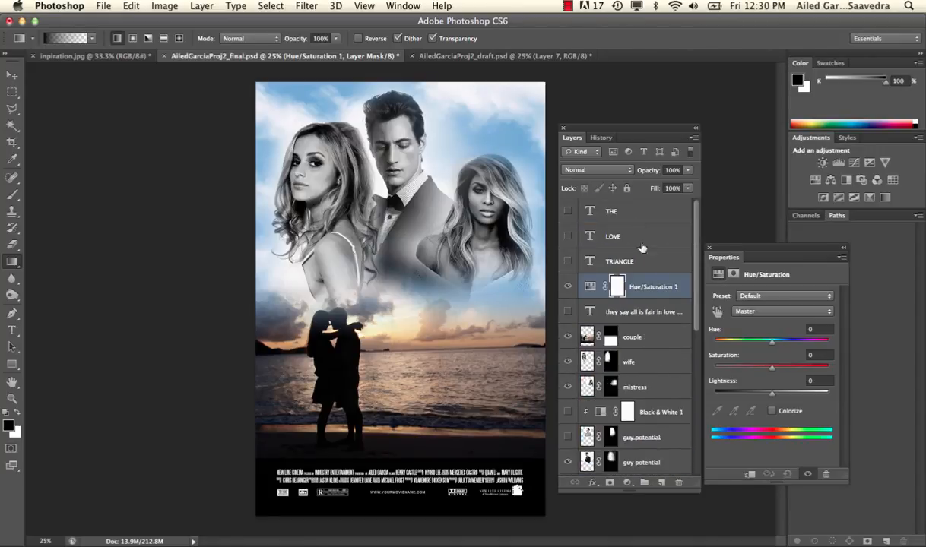
{"action": "left_click_drag", "start_coordinate": [618, 283], "coordinate": [645, 314]}
{"action": "scroll", "coordinate": [647, 319], "scroll_direction": "down", "scroll_amount": 6}
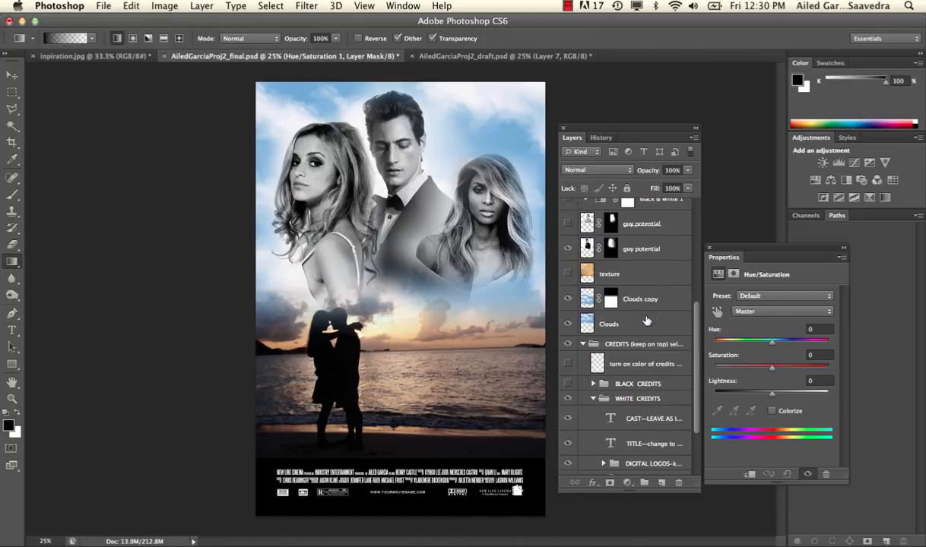
{"action": "scroll", "coordinate": [646, 321], "scroll_direction": "up", "scroll_amount": 6}
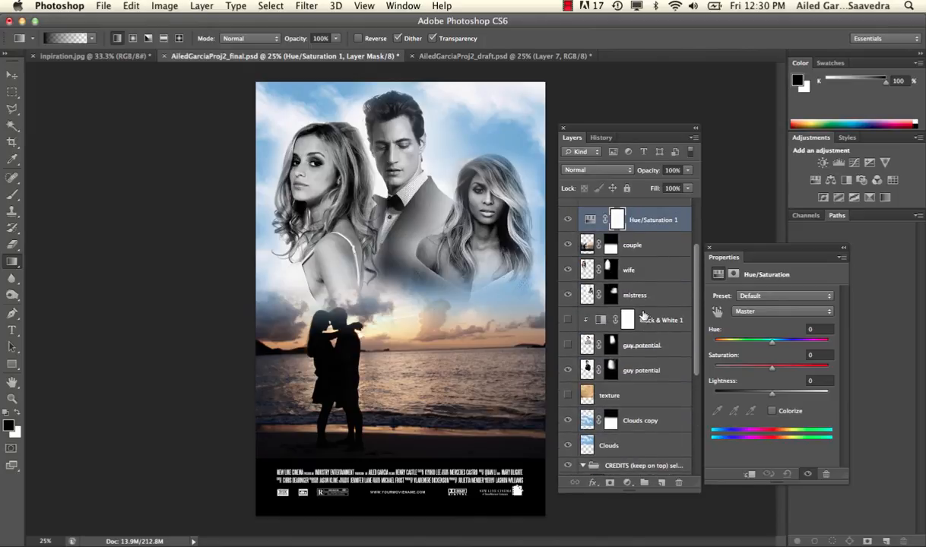
Set Hue/Saturation 1 to hue +2 and saturation -54, then enable Colorize with hue 195.
{"action": "left_click_drag", "start_coordinate": [730, 340], "coordinate": [772, 346]}
{"action": "left_click_drag", "start_coordinate": [772, 370], "coordinate": [741, 377]}
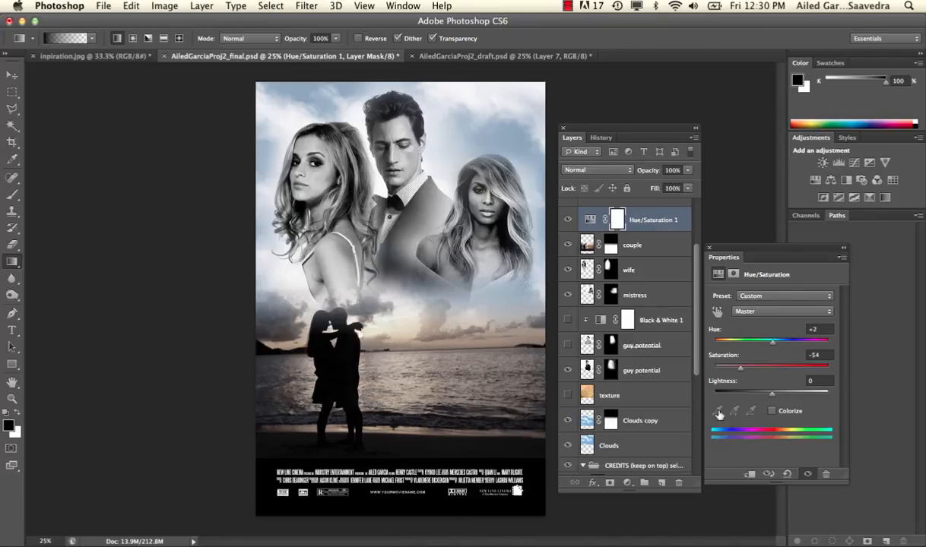
{"action": "left_click", "coordinate": [773, 411]}
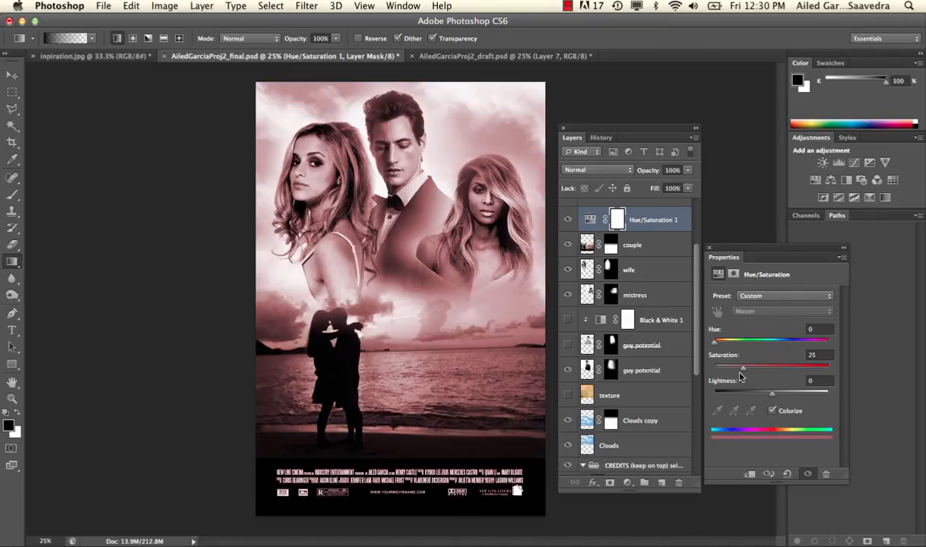
{"action": "left_click_drag", "start_coordinate": [714, 341], "coordinate": [777, 350]}
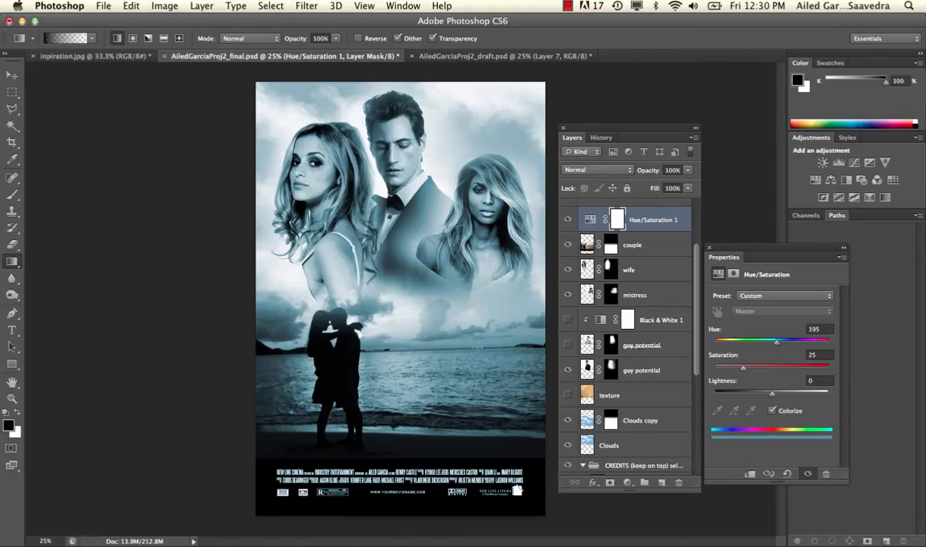
Show the THE, LOVE and TRIANGLE title layers and the "they say all is fair in love and war" tagline layer.
{"action": "scroll", "coordinate": [620, 357], "scroll_direction": "up", "scroll_amount": 4}
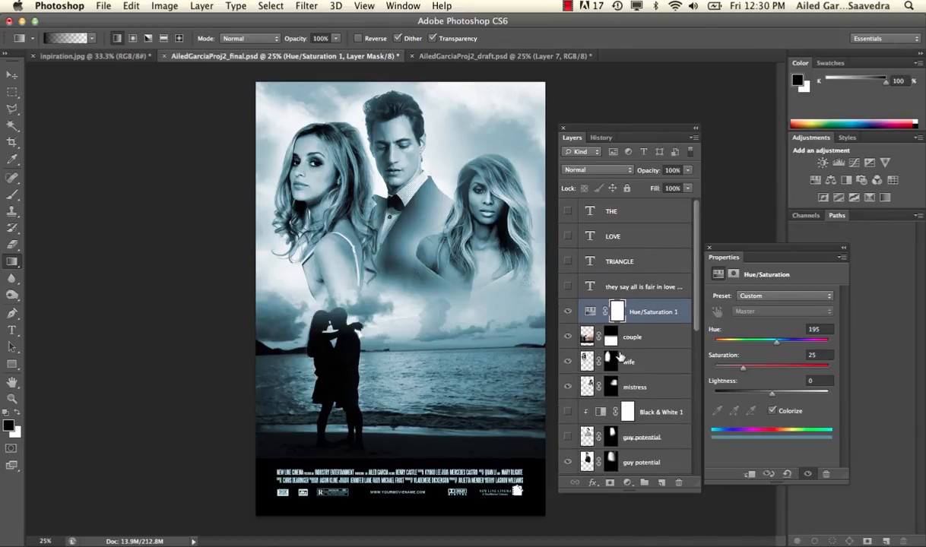
{"action": "left_click", "coordinate": [567, 211]}
{"action": "left_click", "coordinate": [567, 237]}
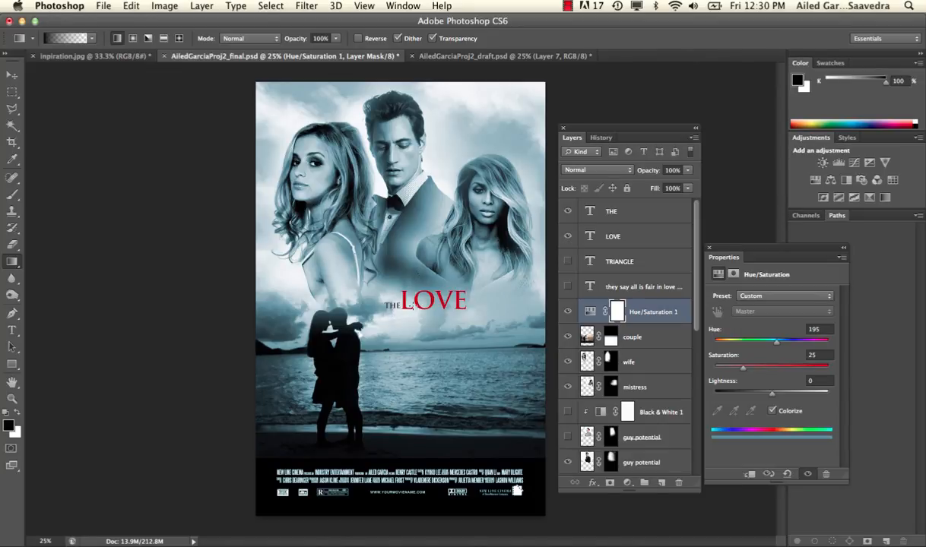
{"action": "left_click", "coordinate": [567, 261]}
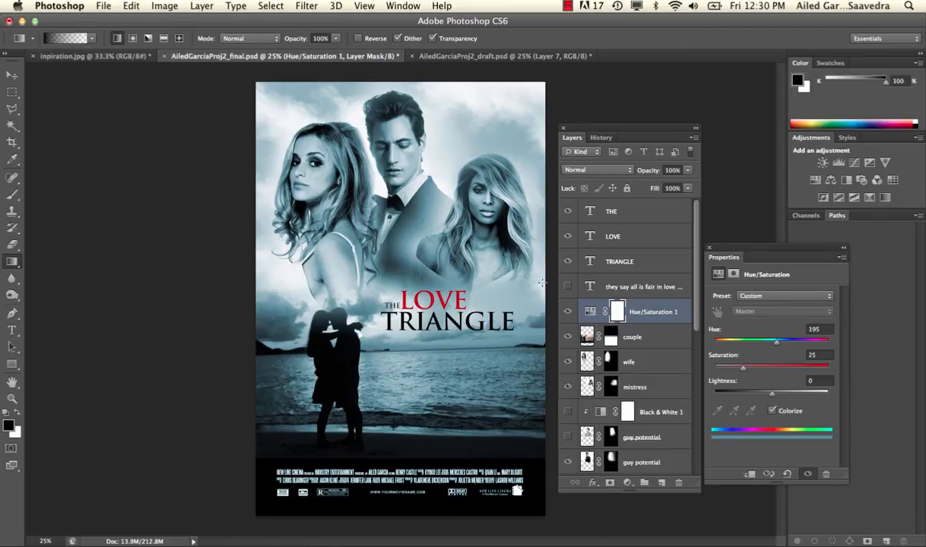
{"action": "left_click", "coordinate": [567, 286]}
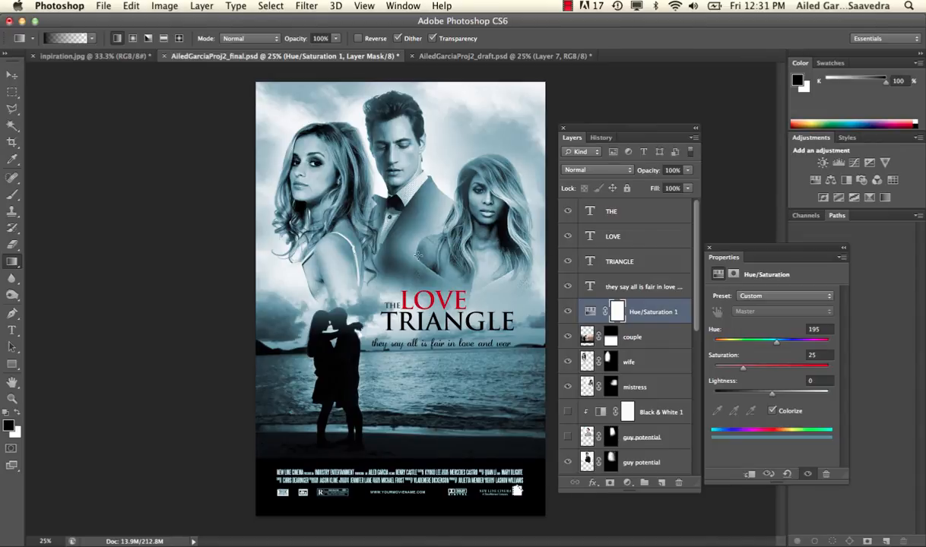
Compare the poster with and without Hue/Saturation 1, then set its colorized hue to 48 and saturation to 15.
{"action": "left_click", "coordinate": [569, 311]}
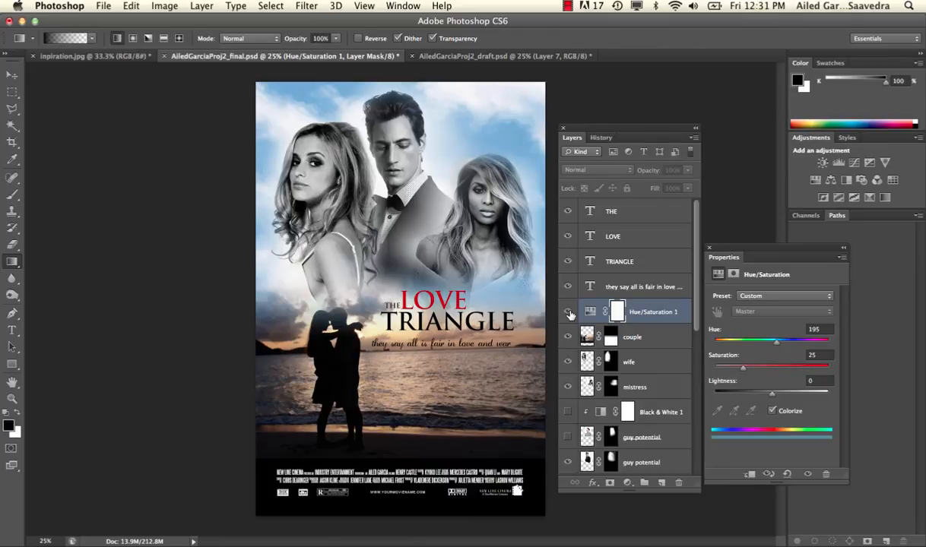
{"action": "left_click", "coordinate": [568, 312]}
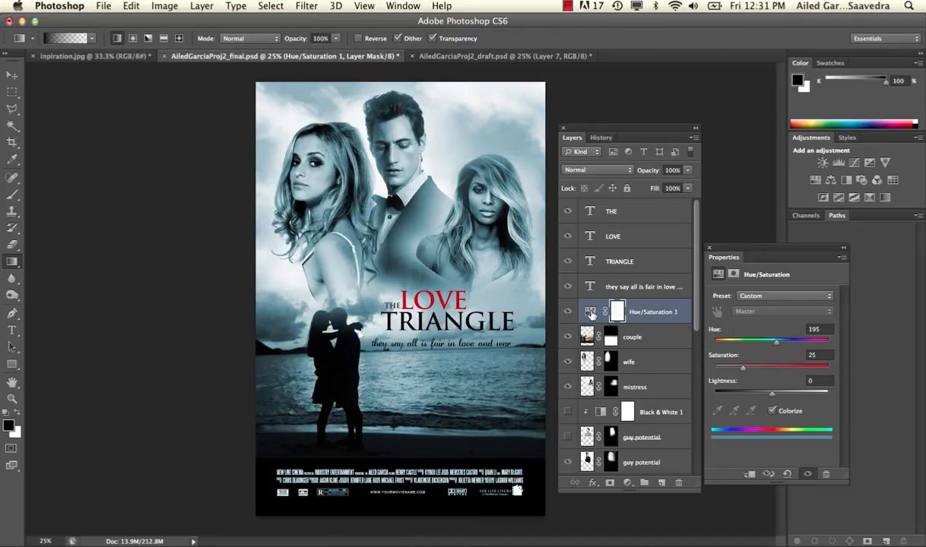
{"action": "left_click", "coordinate": [639, 312]}
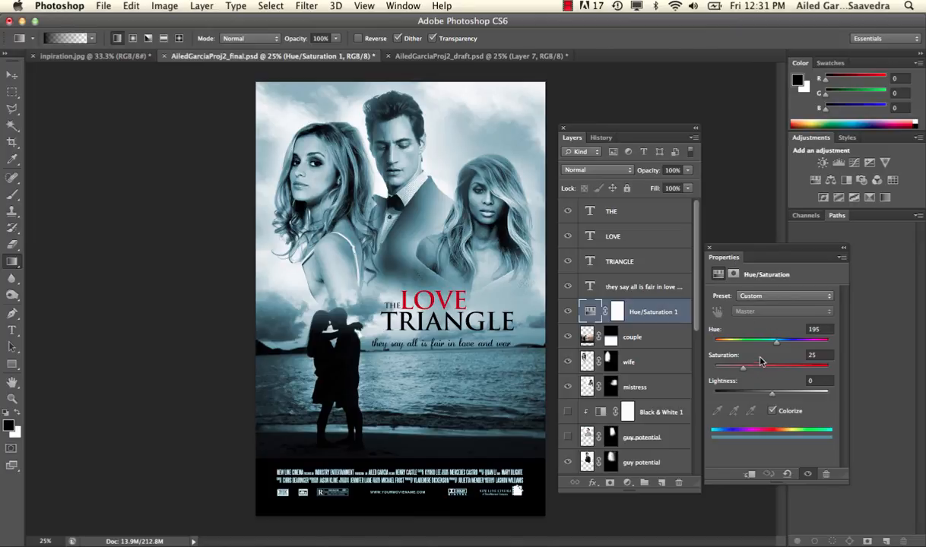
{"action": "left_click_drag", "start_coordinate": [776, 341], "coordinate": [730, 369]}
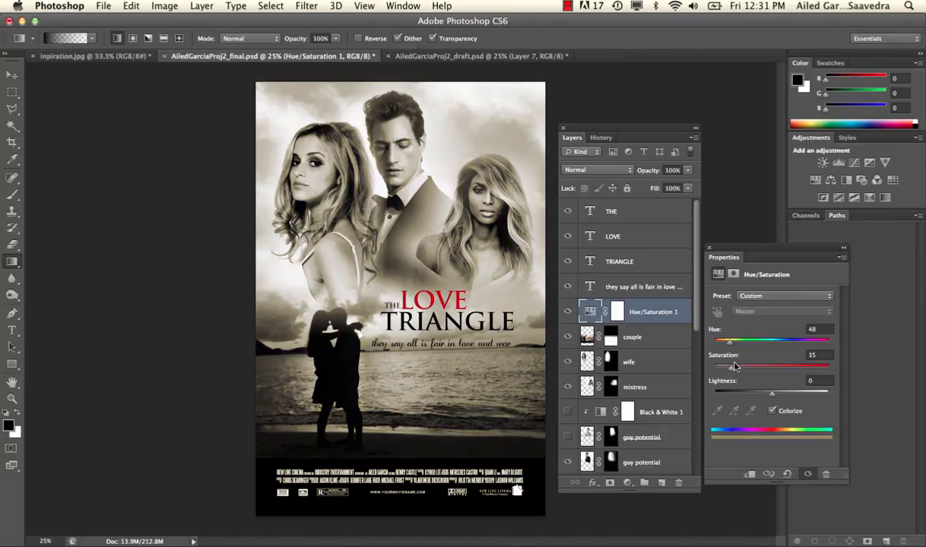
Try Hue/Saturation 1 without Colorize at different saturation levels, and enable Colorize again.
{"action": "left_click", "coordinate": [773, 411]}
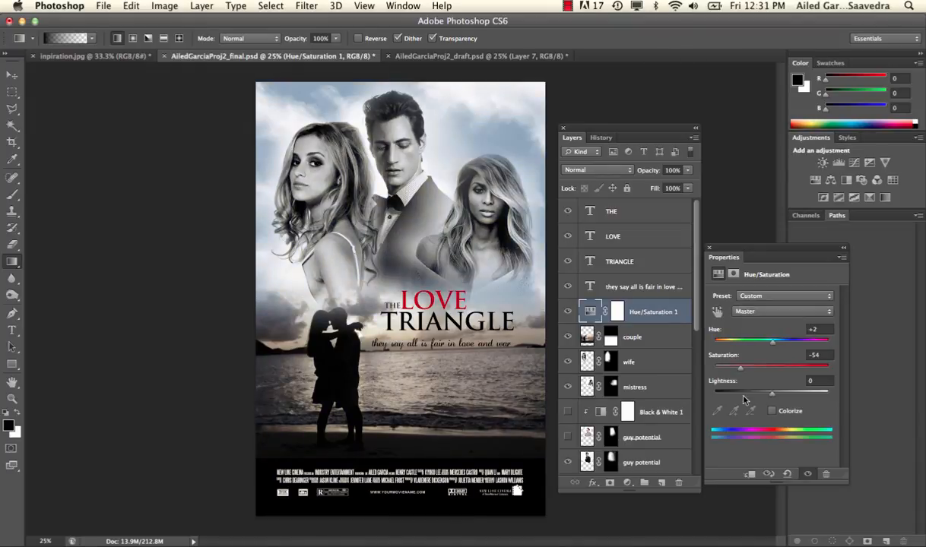
{"action": "mouse_move", "coordinate": [740, 367]}
{"action": "left_mouse_down"}
{"action": "mouse_move", "coordinate": [773, 371]}
{"action": "mouse_move", "coordinate": [715, 371]}
{"action": "mouse_move", "coordinate": [749, 368]}
{"action": "left_mouse_up"}
{"action": "mouse_move", "coordinate": [749, 368]}
{"action": "left_mouse_down"}
{"action": "mouse_move", "coordinate": [759, 366]}
{"action": "mouse_move", "coordinate": [736, 368]}
{"action": "left_mouse_up"}
{"action": "left_click", "coordinate": [772, 412]}
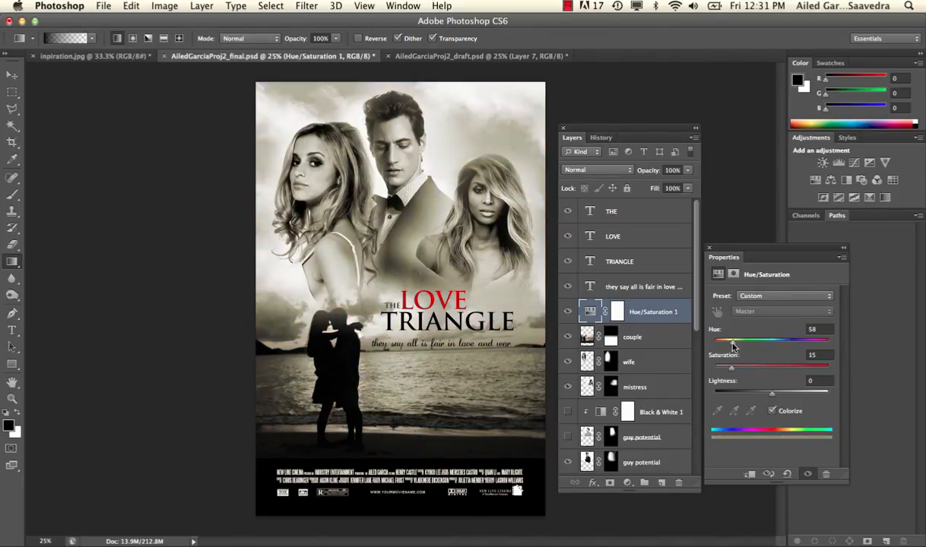
Set the colorized hue of Hue/Saturation 1 to 179 and compare the poster with and without the adjustment.
{"action": "left_click_drag", "start_coordinate": [730, 341], "coordinate": [771, 347]}
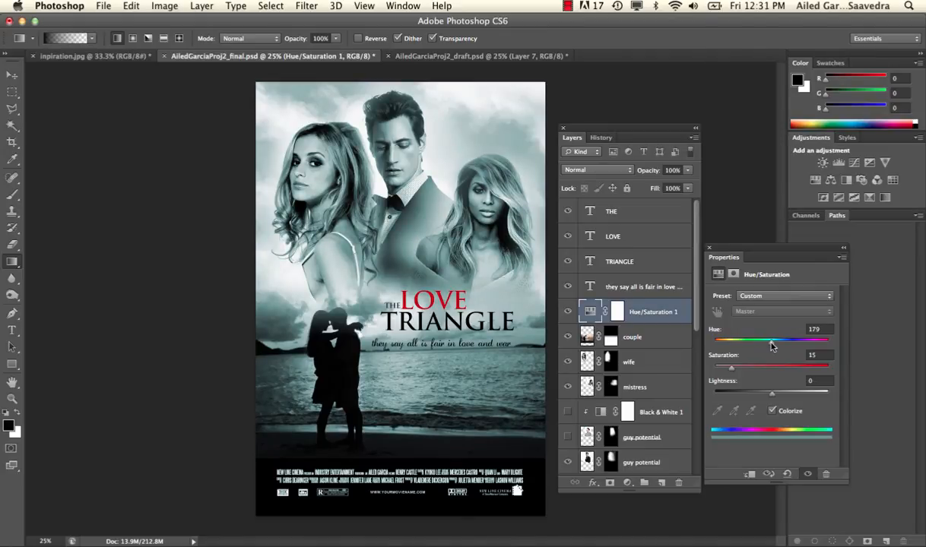
{"action": "left_click", "coordinate": [567, 312]}
{"action": "left_click", "coordinate": [567, 311]}
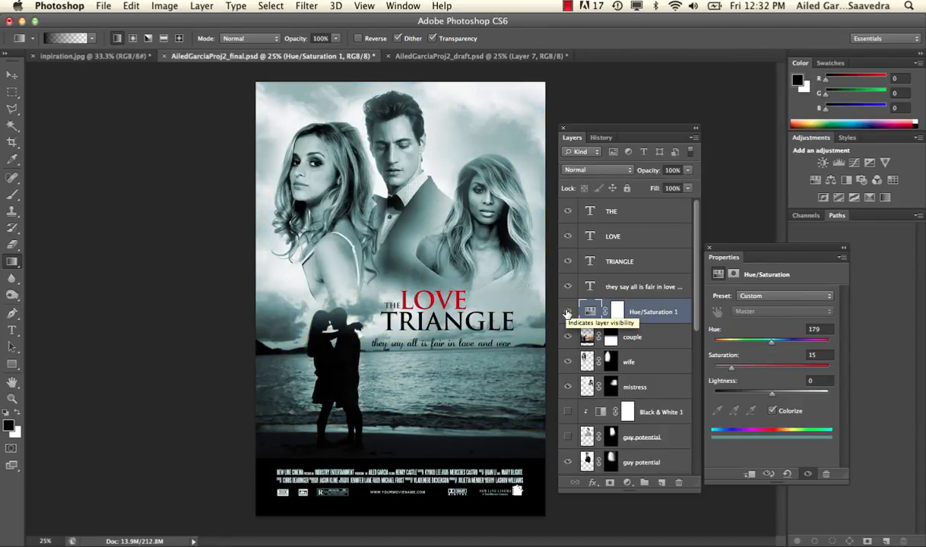
{"action": "key", "text": "super+Tab"}
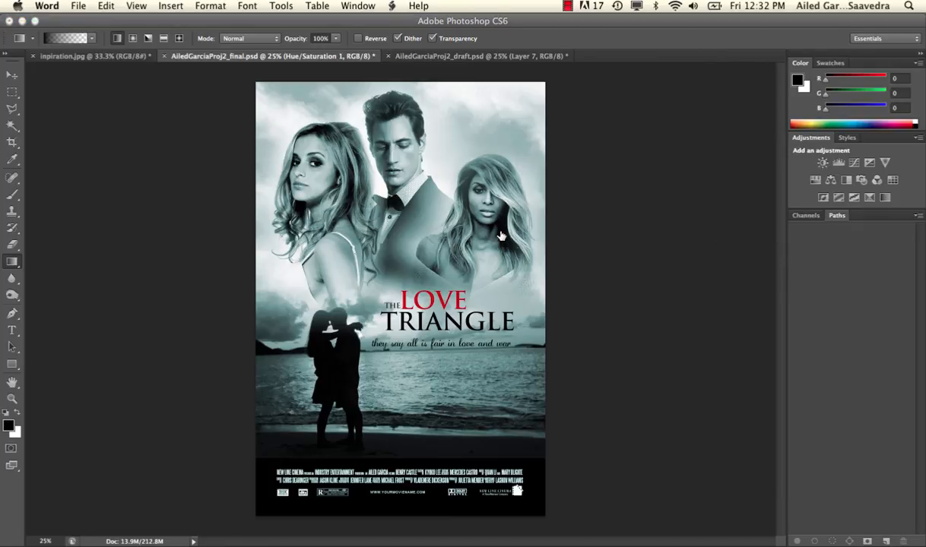
{"action": "key", "text": "super+Tab"}
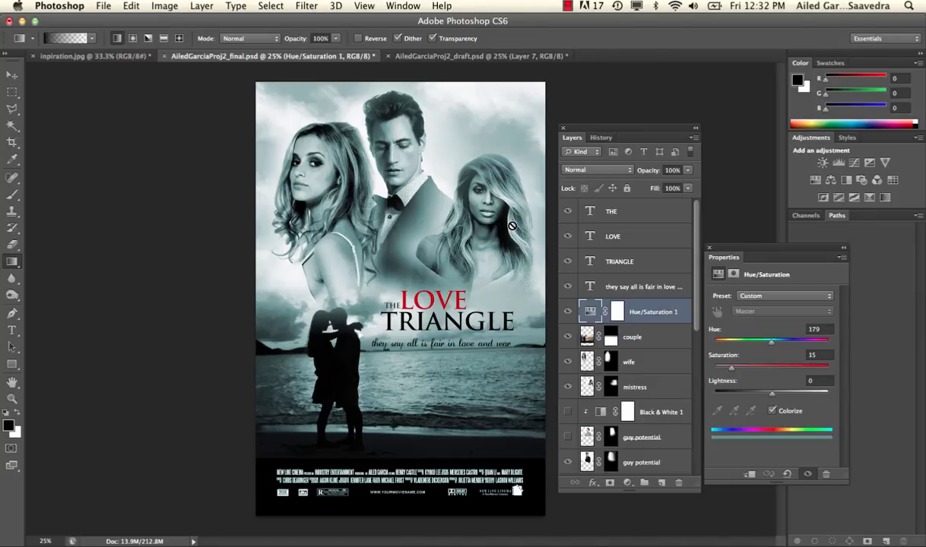
{"action": "left_click", "coordinate": [622, 172]}
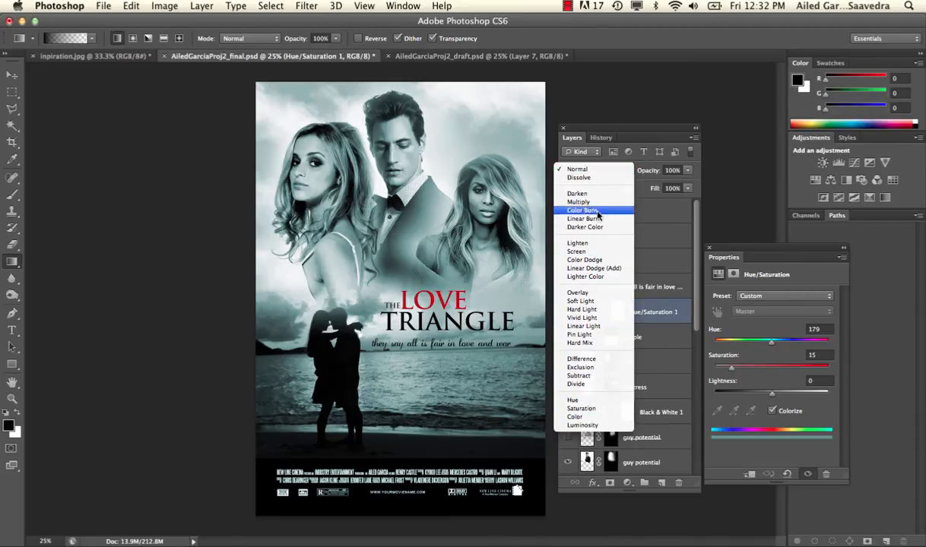
{"action": "key", "text": "Escape"}
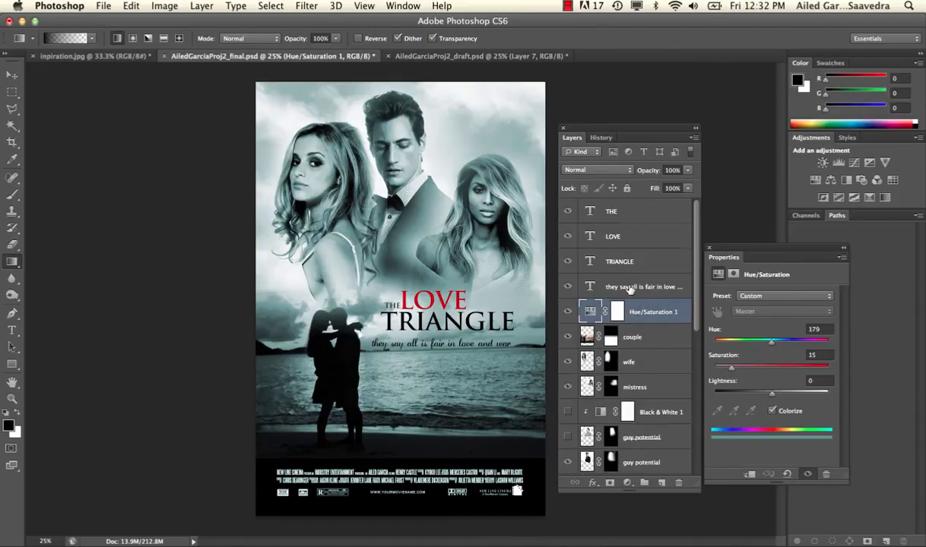
Show and select the texture layer above Clouds copy, and compare the poster with and without it.
{"action": "scroll", "coordinate": [629, 289], "scroll_direction": "down", "scroll_amount": 5}
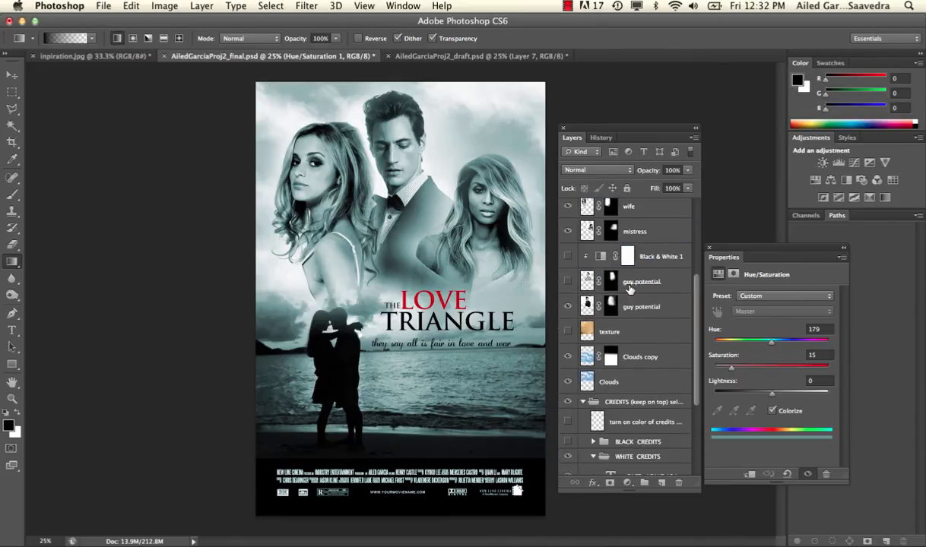
{"action": "left_click", "coordinate": [570, 337]}
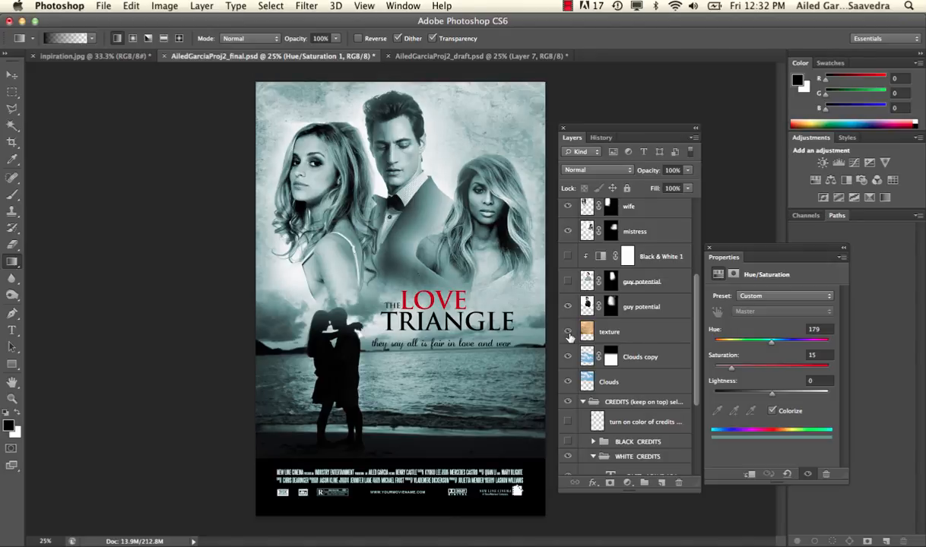
{"action": "left_click", "coordinate": [604, 331]}
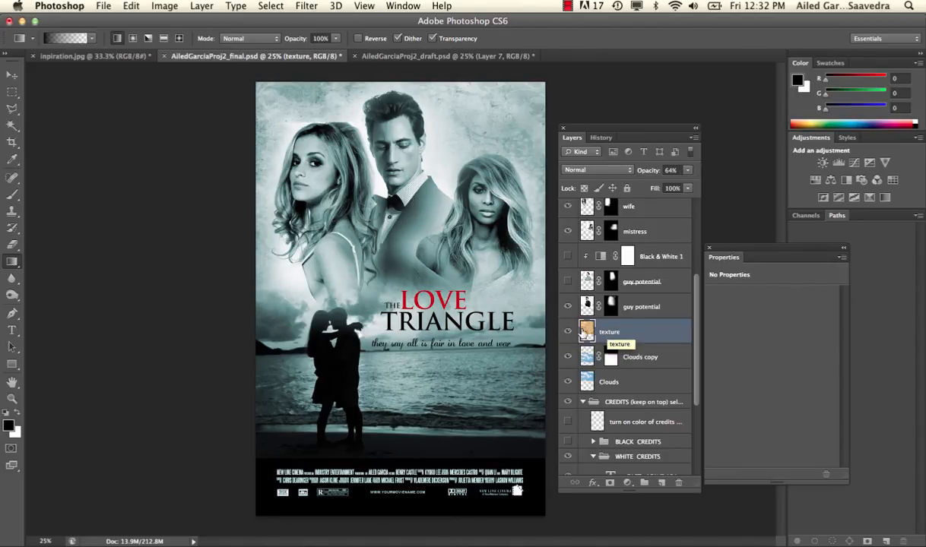
{"action": "left_click", "coordinate": [569, 332]}
{"action": "left_click", "coordinate": [569, 332]}
Try the Overlay and Multiply blend modes on the texture layer.
{"action": "left_click", "coordinate": [608, 170]}
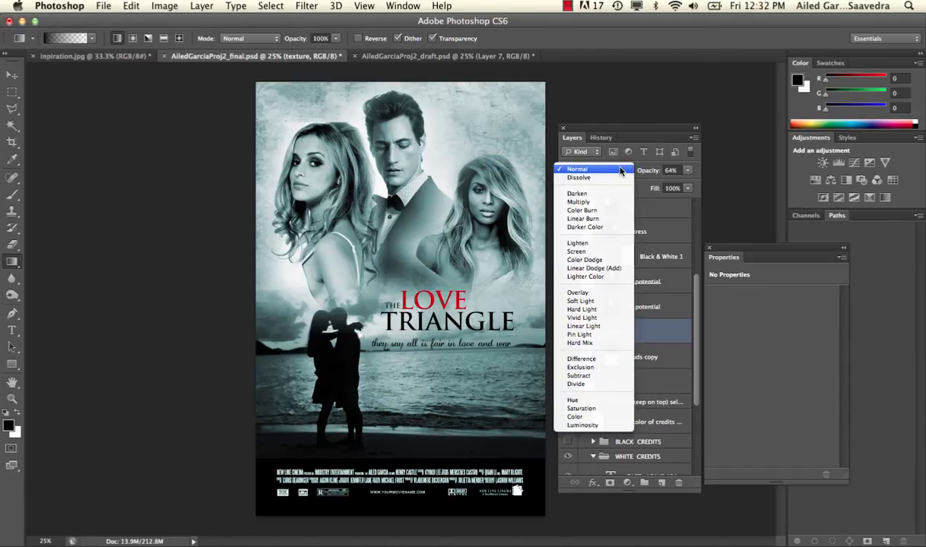
{"action": "left_click", "coordinate": [599, 295]}
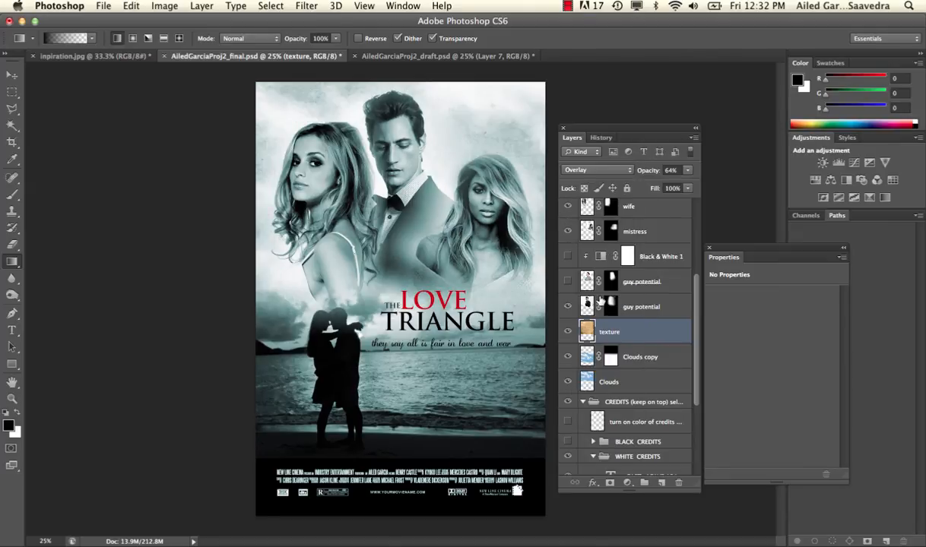
{"action": "left_click", "coordinate": [575, 169]}
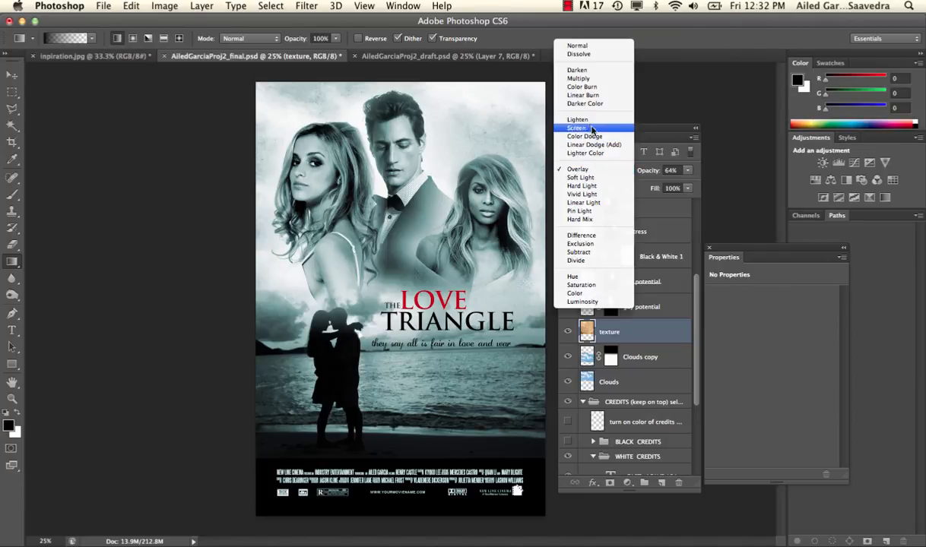
{"action": "left_click", "coordinate": [592, 79]}
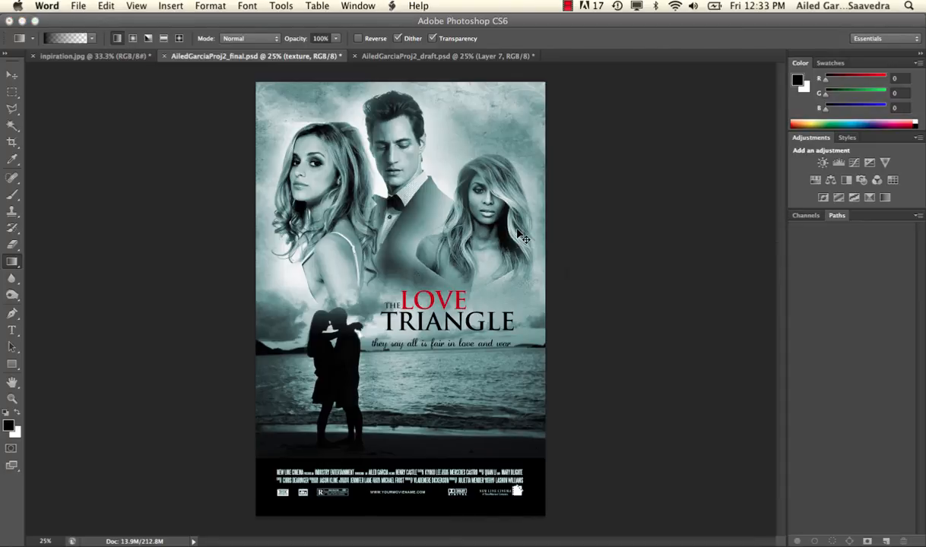
{"action": "left_click", "coordinate": [517, 230]}
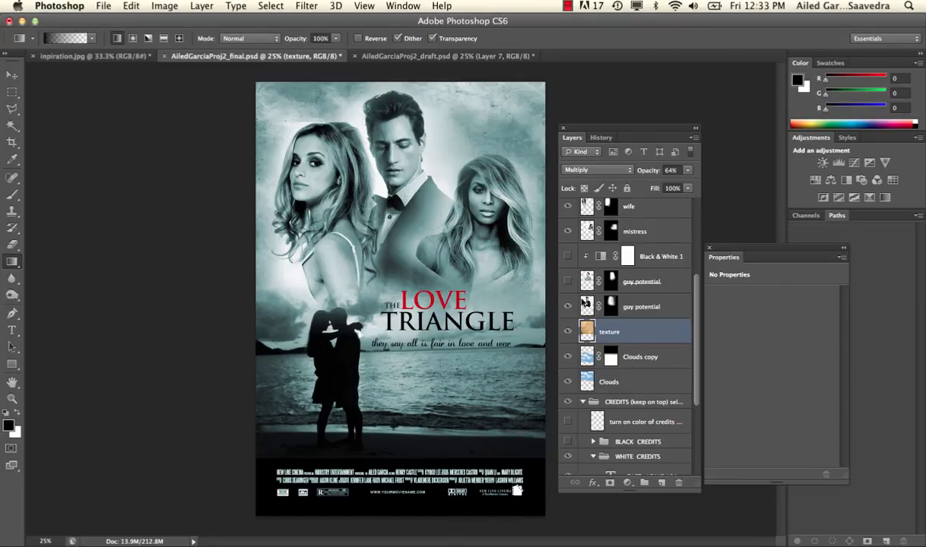
Set the texture layer's blend mode to Linear Burn and its opacity to 63%.
{"action": "left_click", "coordinate": [611, 171]}
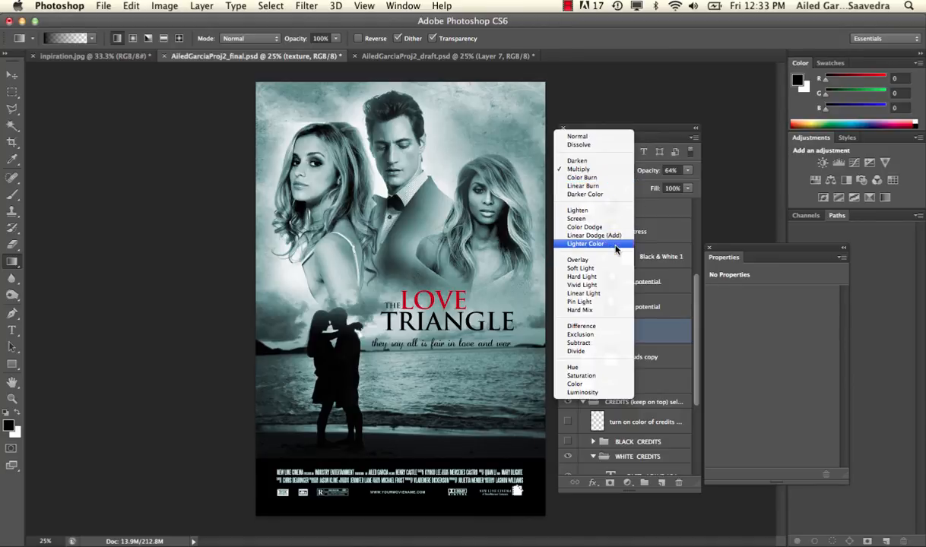
{"action": "left_click", "coordinate": [597, 186]}
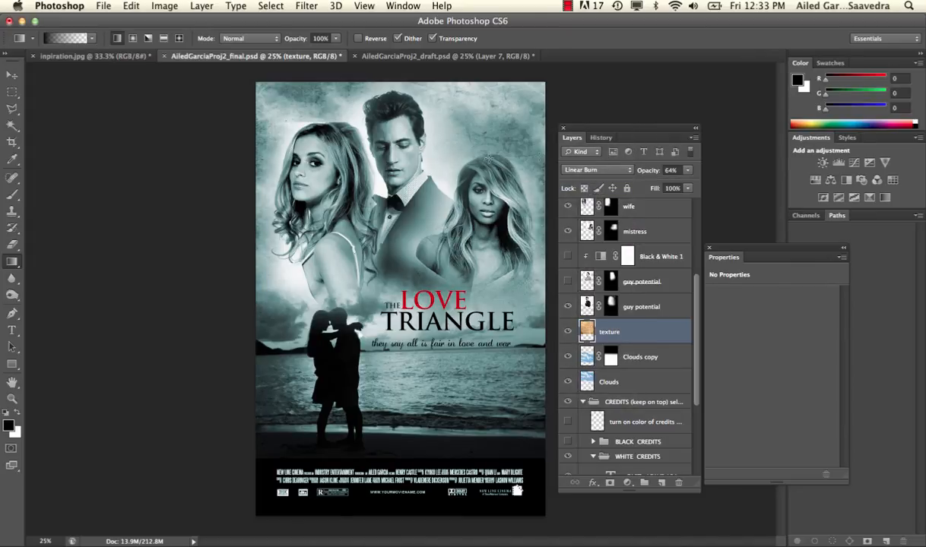
{"action": "left_click", "coordinate": [687, 171]}
{"action": "left_click_drag", "start_coordinate": [671, 183], "coordinate": [670, 185]}
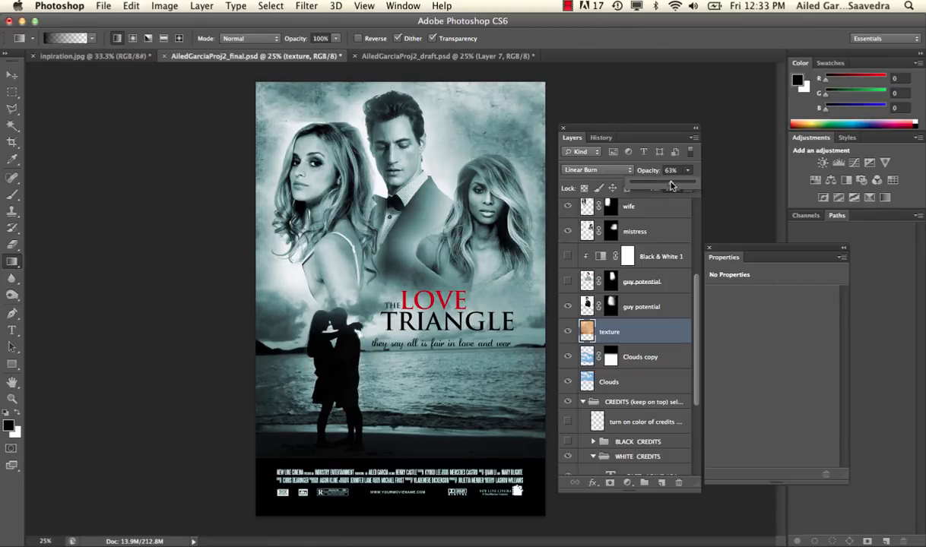
{"action": "left_click", "coordinate": [686, 176]}
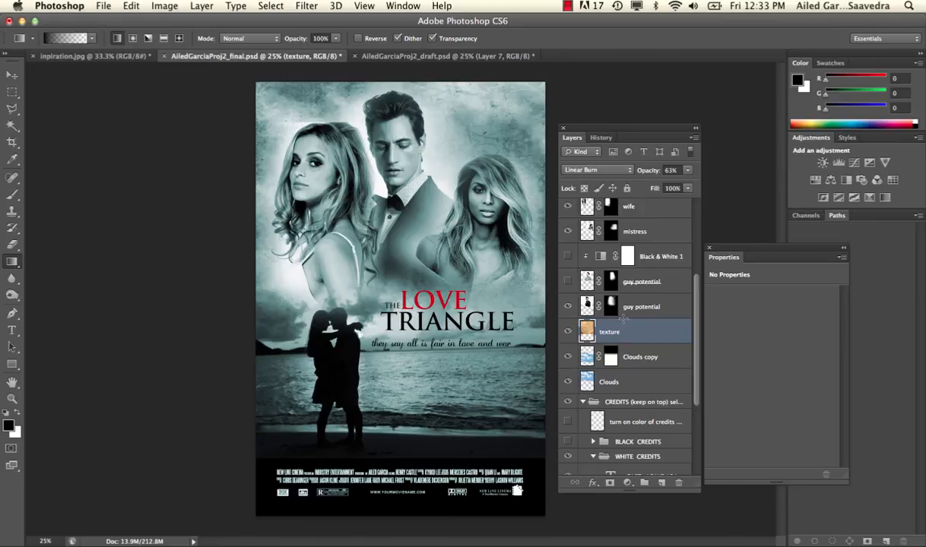
Refine the wife layer's mask around the woman's hair with a 200 px black brush at 36% opacity.
{"action": "scroll", "coordinate": [630, 334], "scroll_direction": "up", "scroll_amount": 3}
{"action": "left_click", "coordinate": [568, 297]}
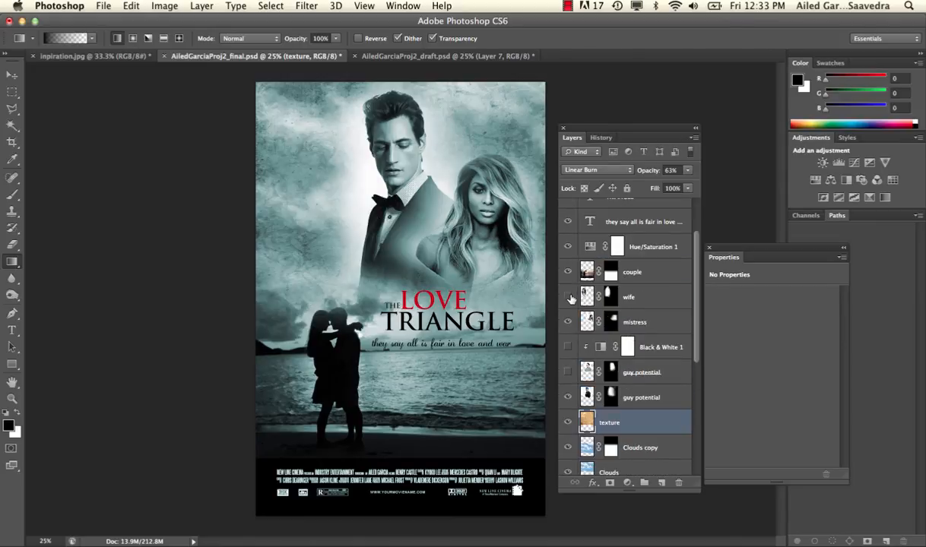
{"action": "left_click", "coordinate": [568, 296]}
{"action": "left_click", "coordinate": [611, 297]}
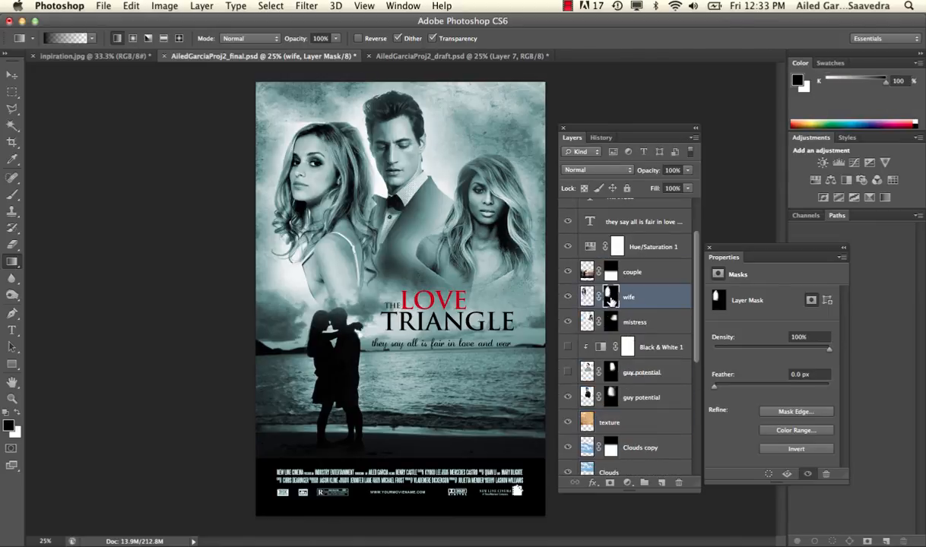
{"action": "left_click", "coordinate": [13, 192]}
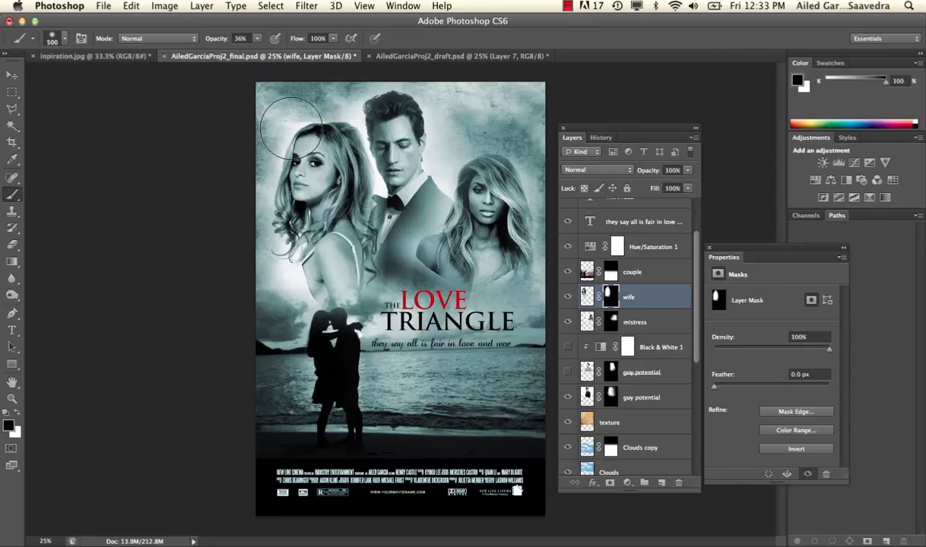
{"action": "key", "text": "bracketleft"}
{"action": "key", "text": "bracketleft"}
{"action": "key", "text": "bracketleft"}
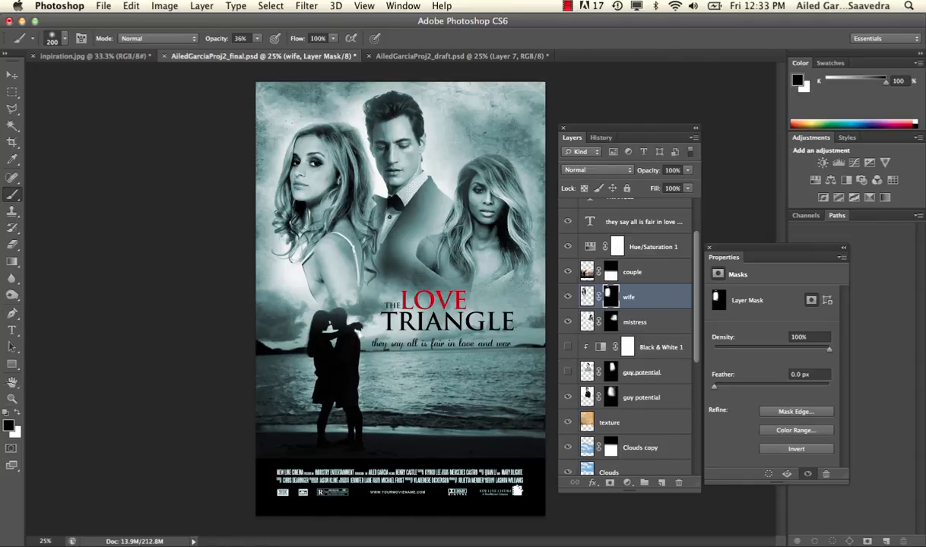
{"action": "left_click", "coordinate": [17, 411]}
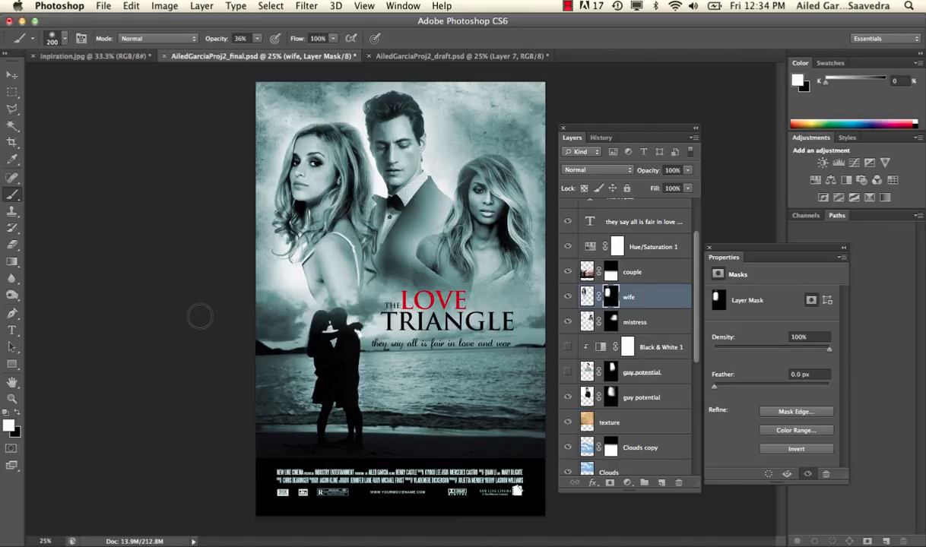
{"action": "left_click", "coordinate": [17, 411]}
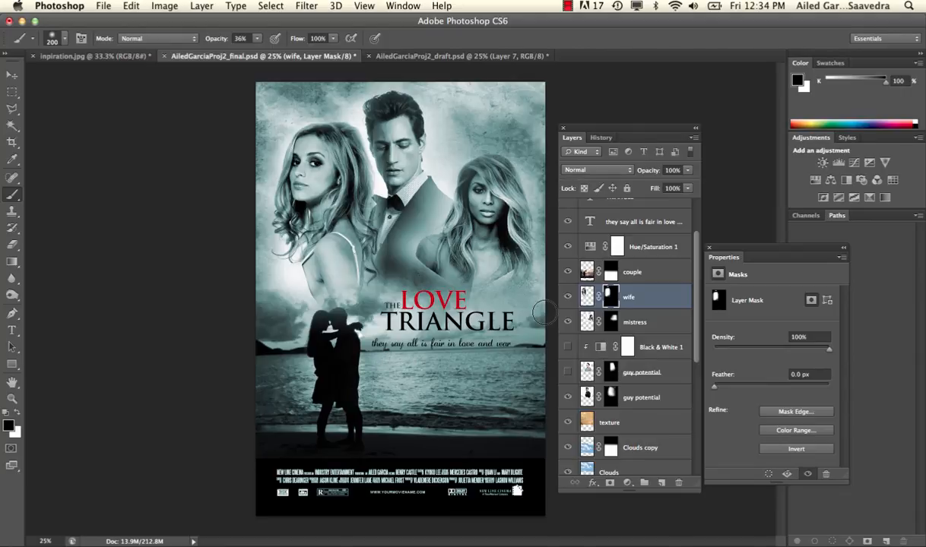
Paint white at 36% opacity on the mistress layer's mask to bring back the woman's lower edge above the title.
{"action": "key", "text": "v"}
{"action": "left_click", "coordinate": [493, 220]}
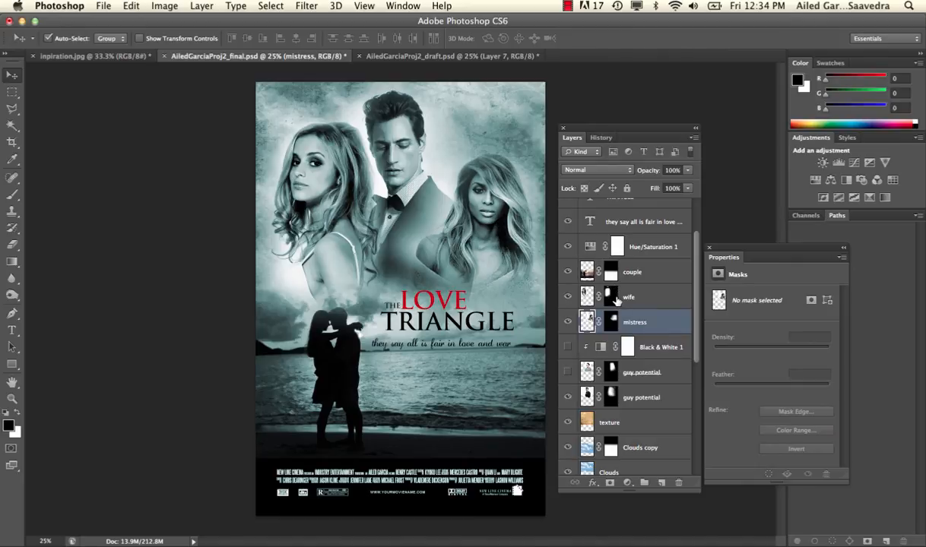
{"action": "left_click", "coordinate": [568, 323]}
{"action": "left_click", "coordinate": [568, 324]}
{"action": "left_click", "coordinate": [611, 322]}
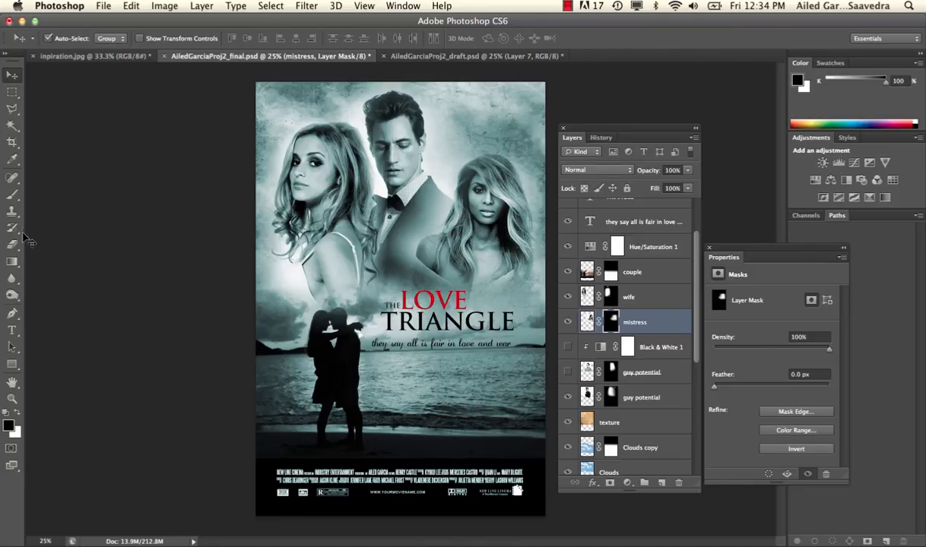
{"action": "left_click", "coordinate": [12, 194]}
{"action": "left_click", "coordinate": [19, 414]}
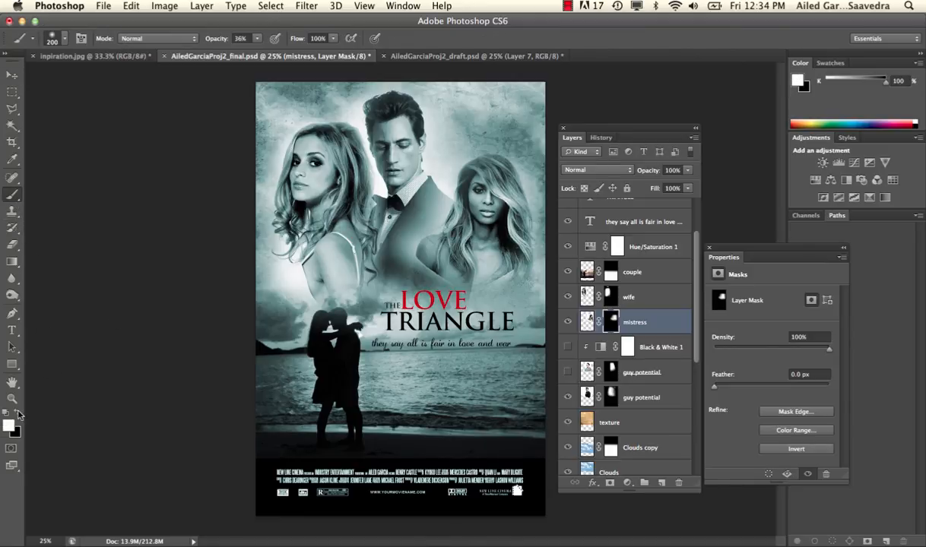
{"action": "mouse_move", "coordinate": [516, 278]}
{"action": "left_mouse_down"}
{"action": "mouse_move", "coordinate": [467, 292]}
{"action": "mouse_move", "coordinate": [426, 274]}
{"action": "left_mouse_up"}
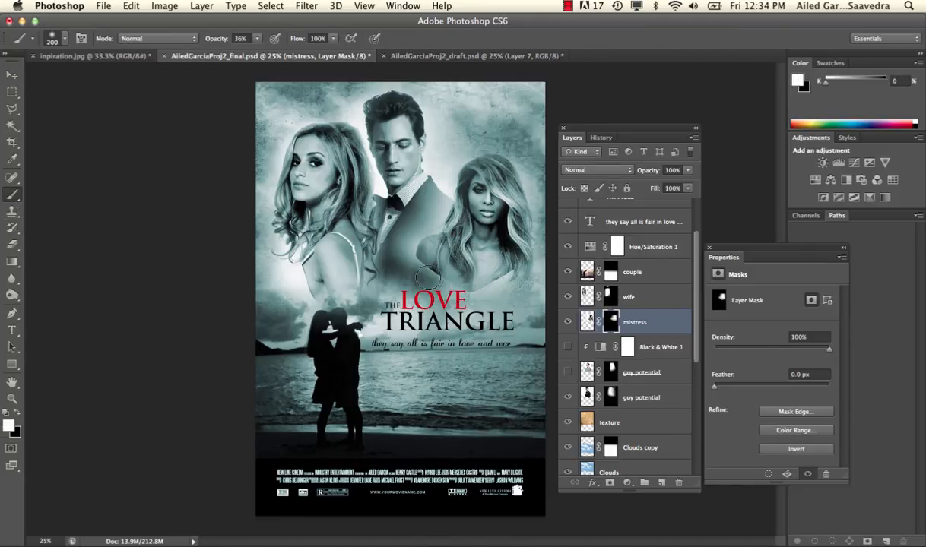
{"action": "left_click", "coordinate": [19, 413]}
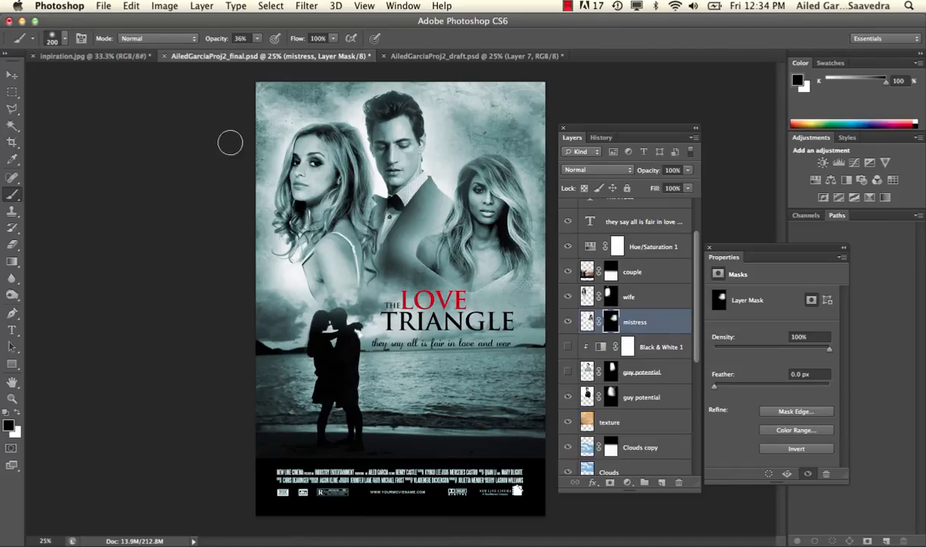
Try flipping the visible guy potential layer horizontally and moving the man between the two women.
{"action": "key", "text": "v"}
{"action": "left_click", "coordinate": [405, 139]}
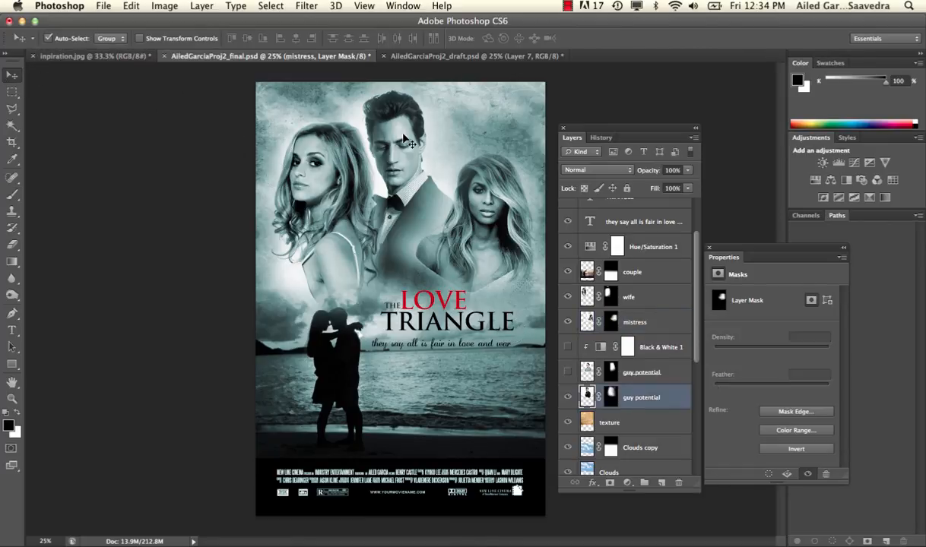
{"action": "left_click", "coordinate": [131, 5]}
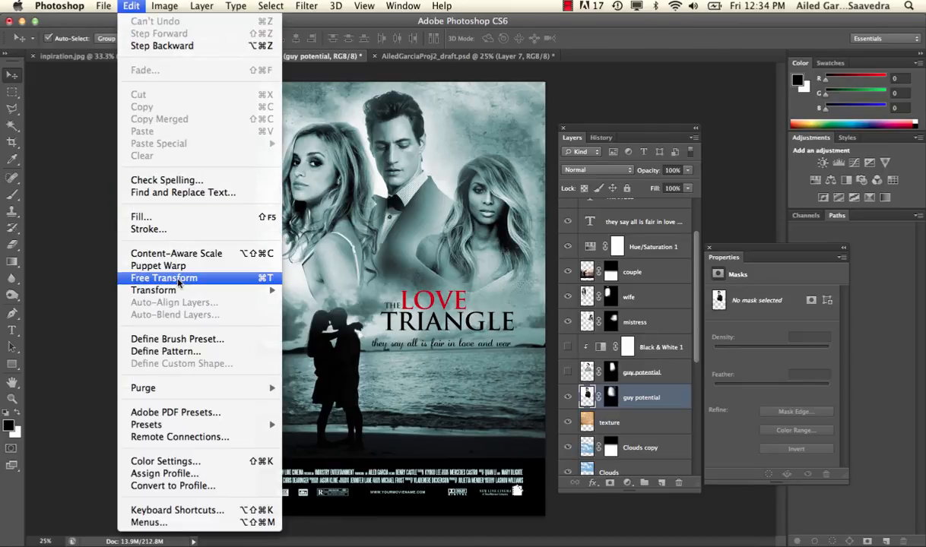
{"action": "mouse_move", "coordinate": [183, 289]}
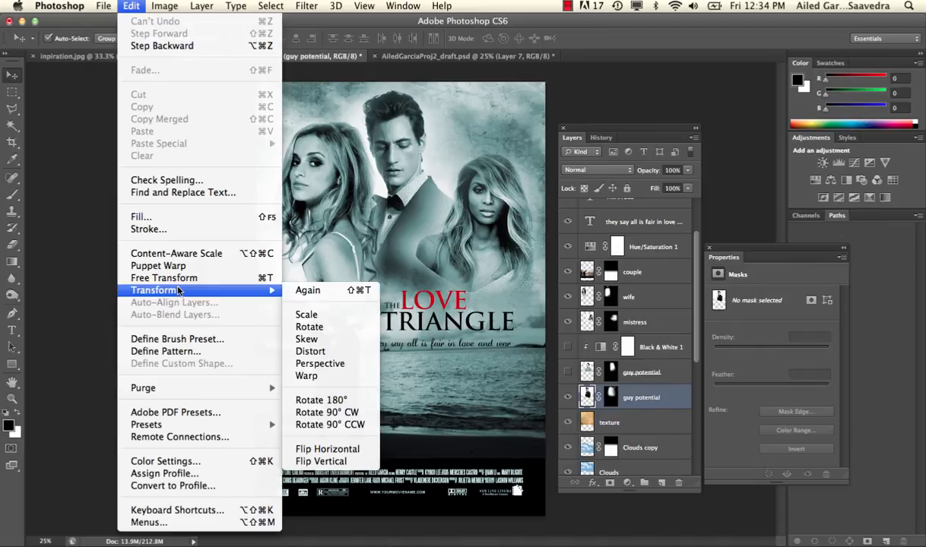
{"action": "left_click", "coordinate": [344, 454]}
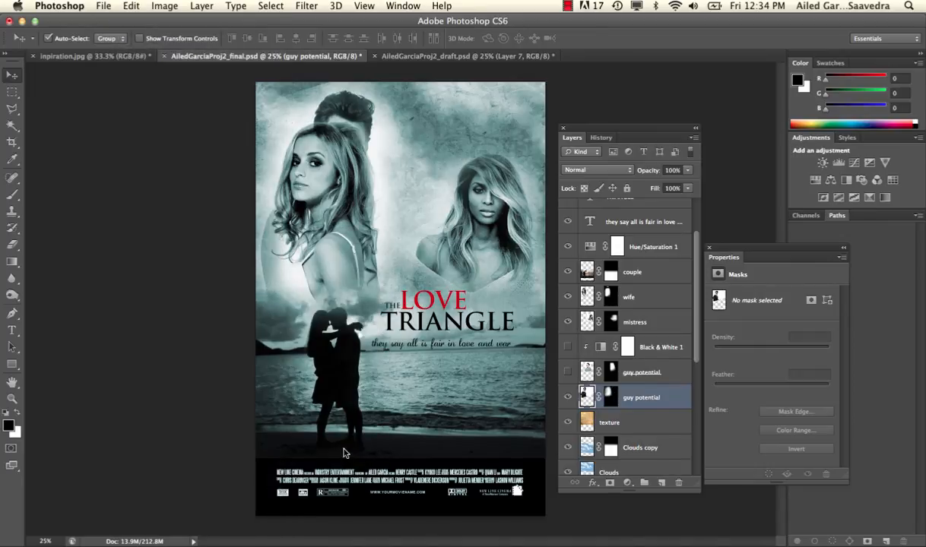
{"action": "left_click_drag", "start_coordinate": [337, 112], "coordinate": [421, 112]}
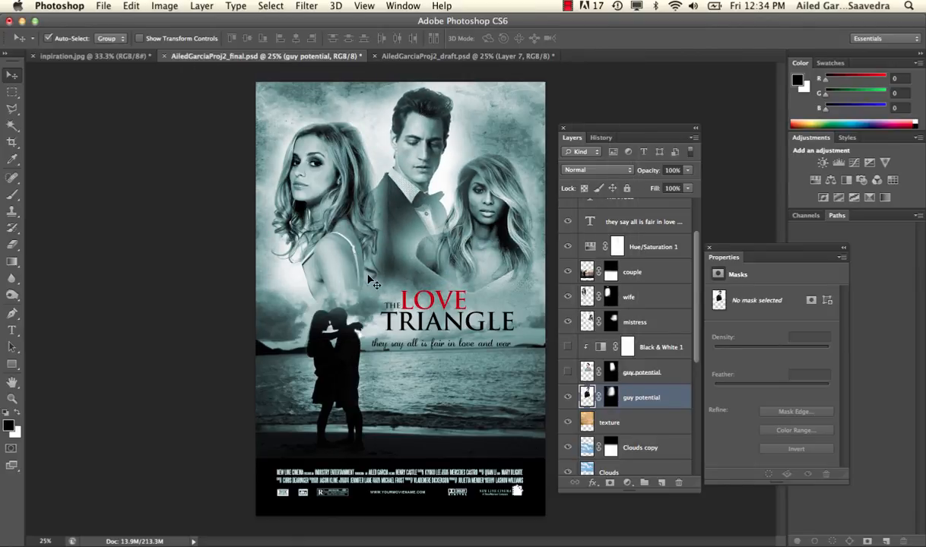
Revert the man's move and horizontal flip to the last brush stroke in the history, and return to the layers.
{"action": "left_click", "coordinate": [600, 137]}
{"action": "left_click", "coordinate": [654, 443]}
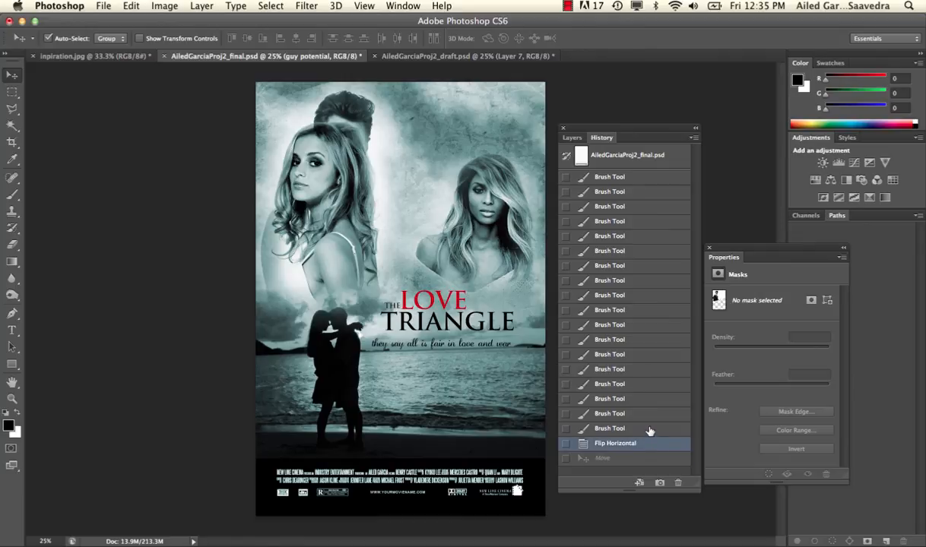
{"action": "left_click", "coordinate": [650, 430]}
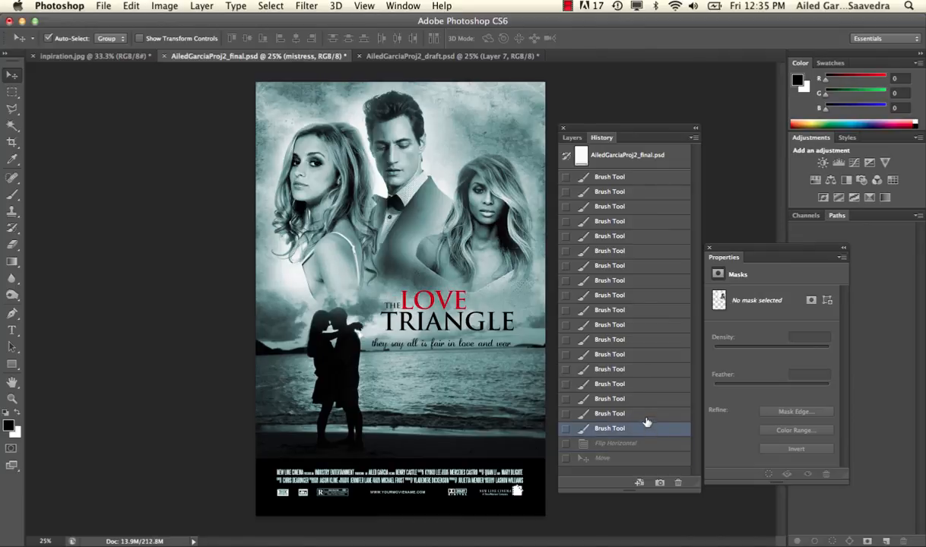
{"action": "left_click", "coordinate": [571, 137]}
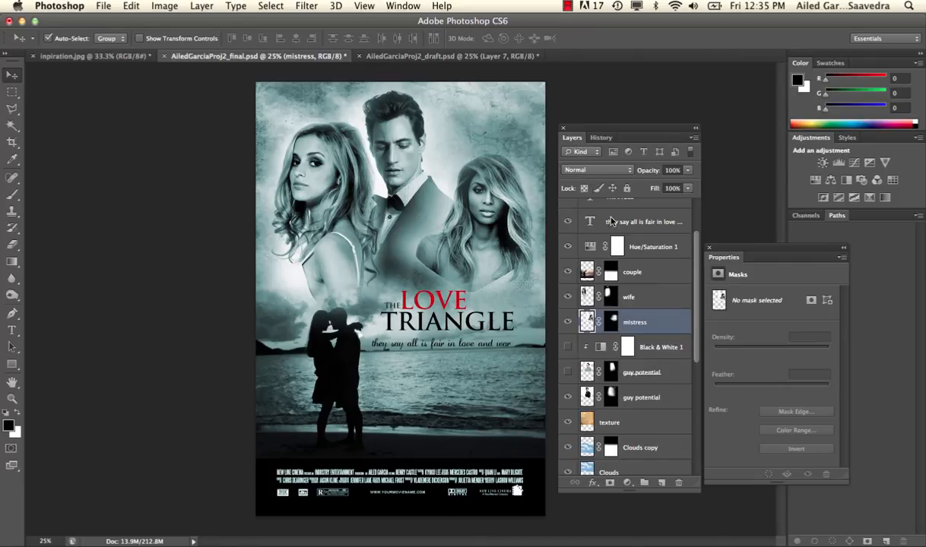
Try 65% opacity on Hue/Saturation 1 and compare the poster with and without the adjustment.
{"action": "left_click", "coordinate": [620, 245]}
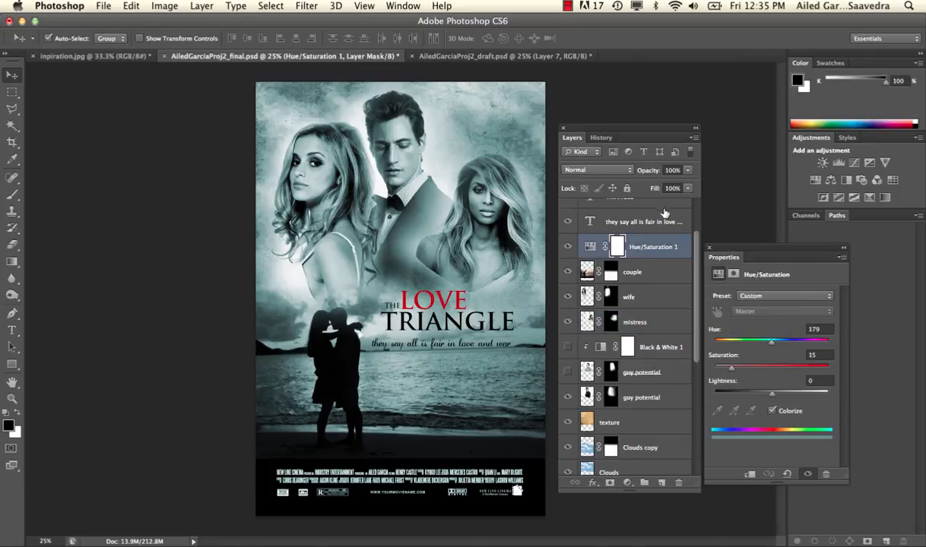
{"action": "left_click", "coordinate": [687, 170]}
{"action": "left_click_drag", "start_coordinate": [689, 183], "coordinate": [665, 187]}
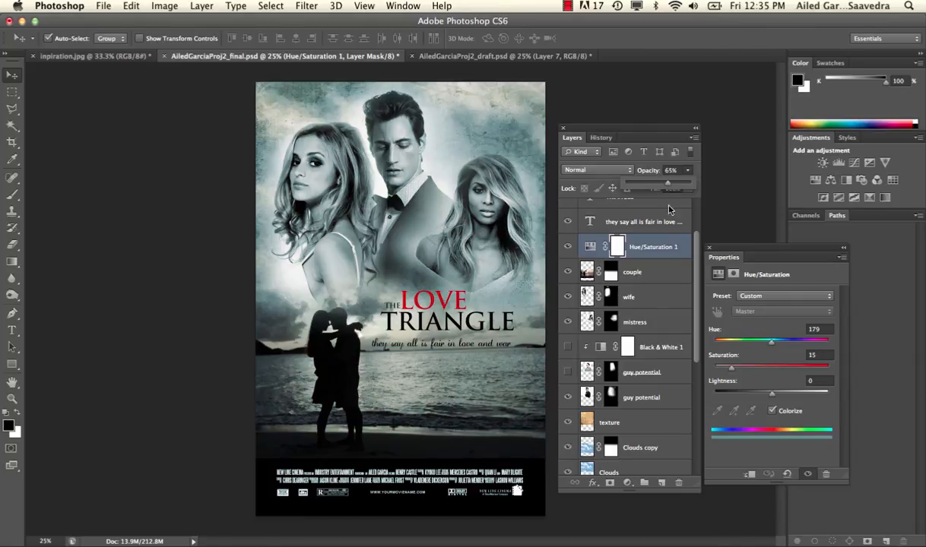
{"action": "left_click", "coordinate": [590, 247]}
{"action": "left_click", "coordinate": [568, 247]}
{"action": "left_click", "coordinate": [571, 247]}
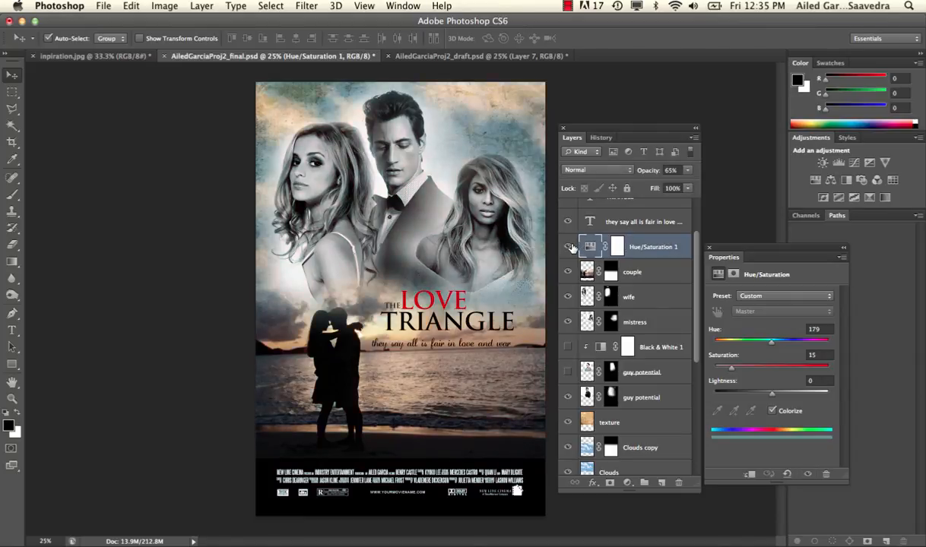
{"action": "left_click", "coordinate": [570, 247]}
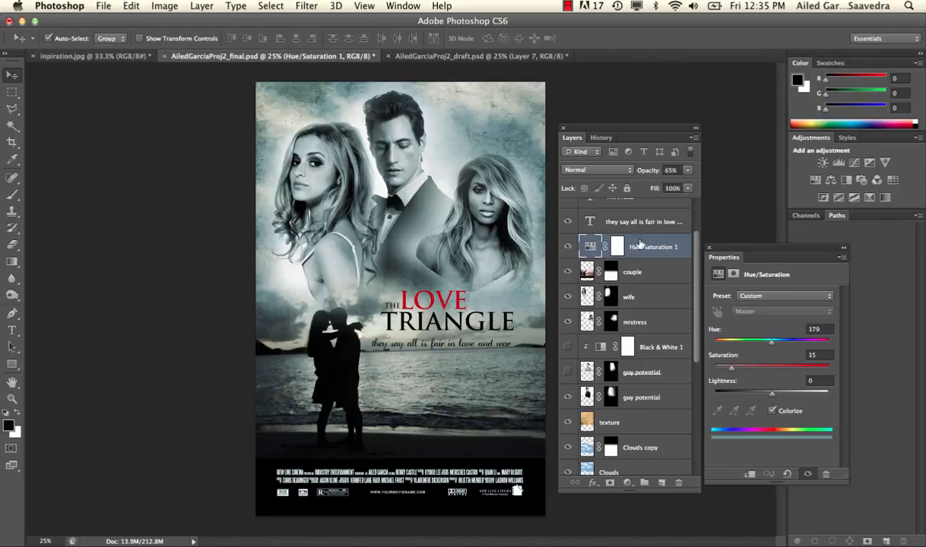
Try 38% opacity on Hue/Saturation 1 and toggle the adjustment off and on to compare.
{"action": "left_click", "coordinate": [687, 169]}
{"action": "left_click_drag", "start_coordinate": [671, 186], "coordinate": [656, 186]}
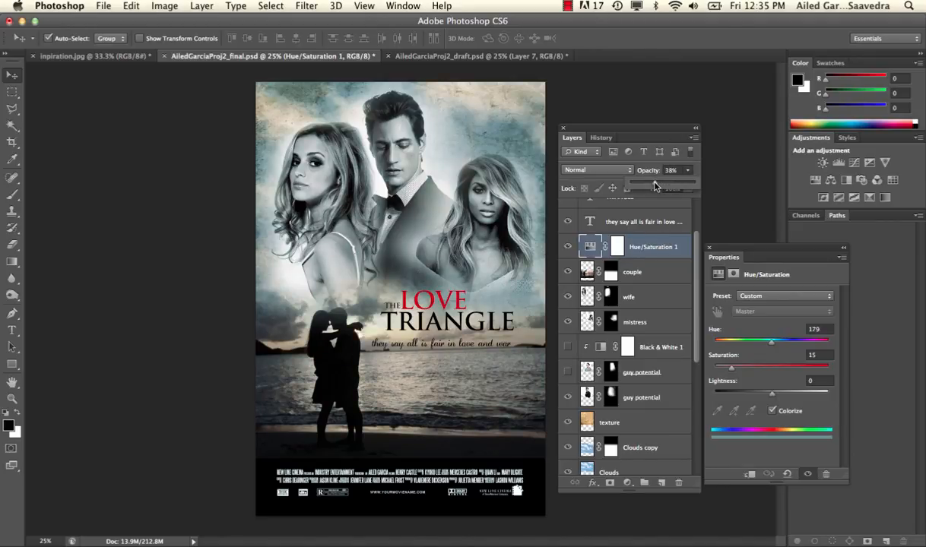
{"action": "left_click", "coordinate": [655, 171]}
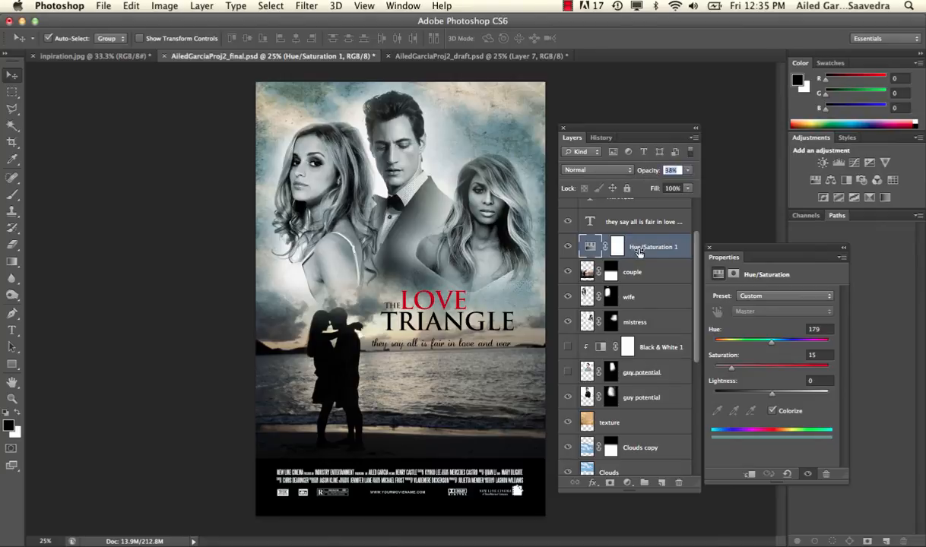
{"action": "left_click", "coordinate": [567, 246]}
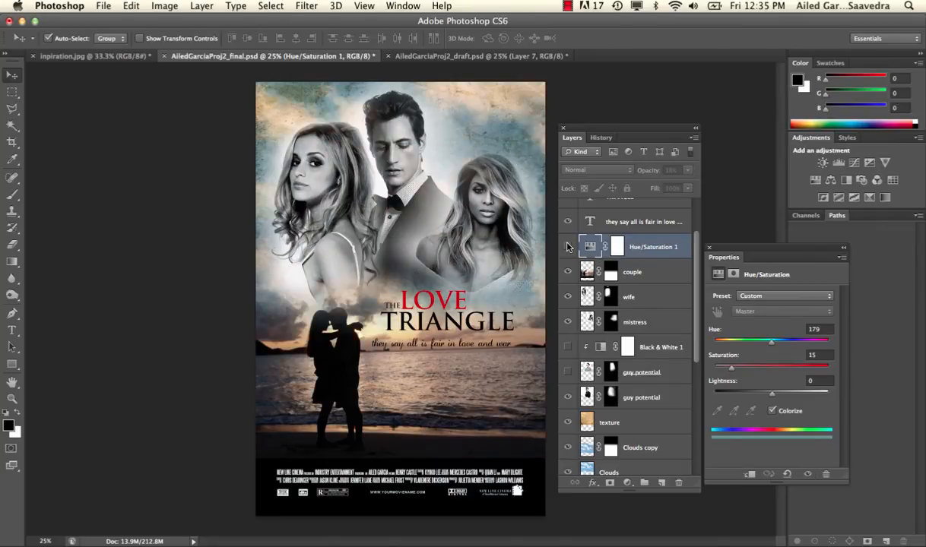
{"action": "left_click", "coordinate": [568, 247]}
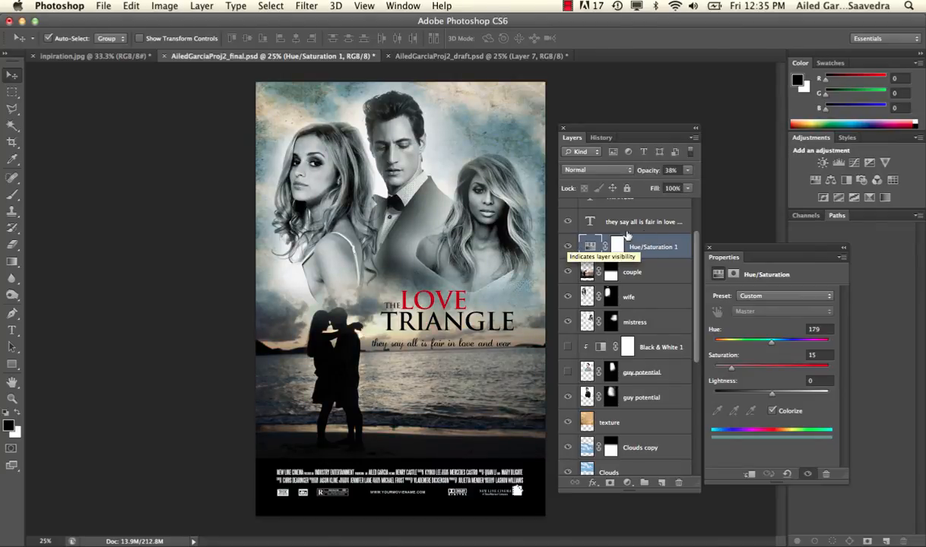
Set the opacity of the Hue/Saturation 1 adjustment layer to 58%.
{"action": "left_click", "coordinate": [688, 169]}
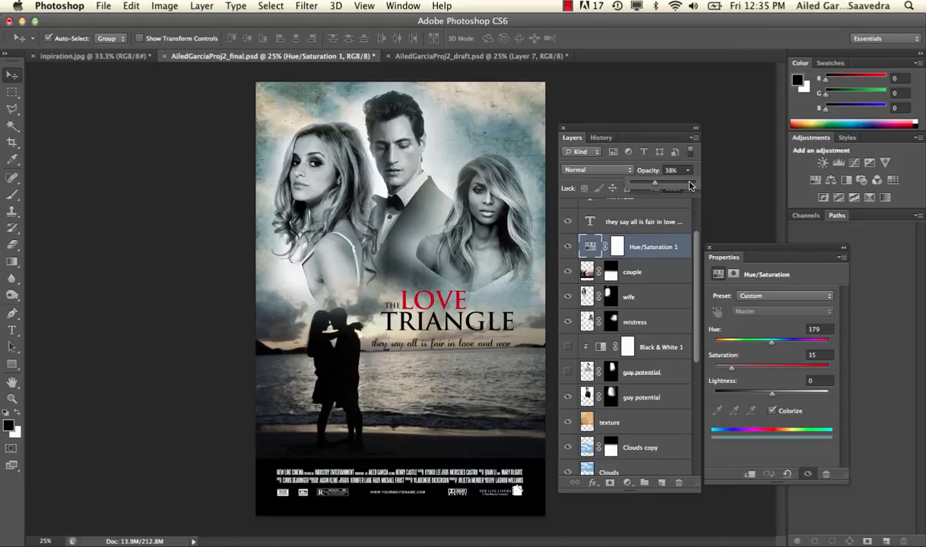
{"action": "mouse_move", "coordinate": [654, 184]}
{"action": "left_mouse_down"}
{"action": "mouse_move", "coordinate": [698, 187]}
{"action": "mouse_move", "coordinate": [647, 185]}
{"action": "mouse_move", "coordinate": [669, 186]}
{"action": "left_mouse_up"}
{"action": "left_click", "coordinate": [637, 243]}
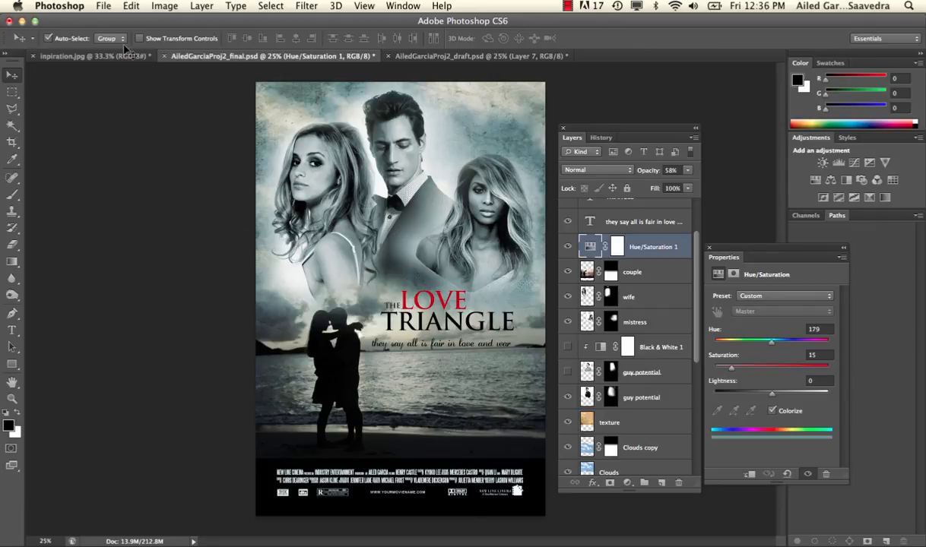
Start saving the final poster under Save As in the movie draft folder, choosing the Photoshop format with layers kept.
{"action": "left_click", "coordinate": [104, 6]}
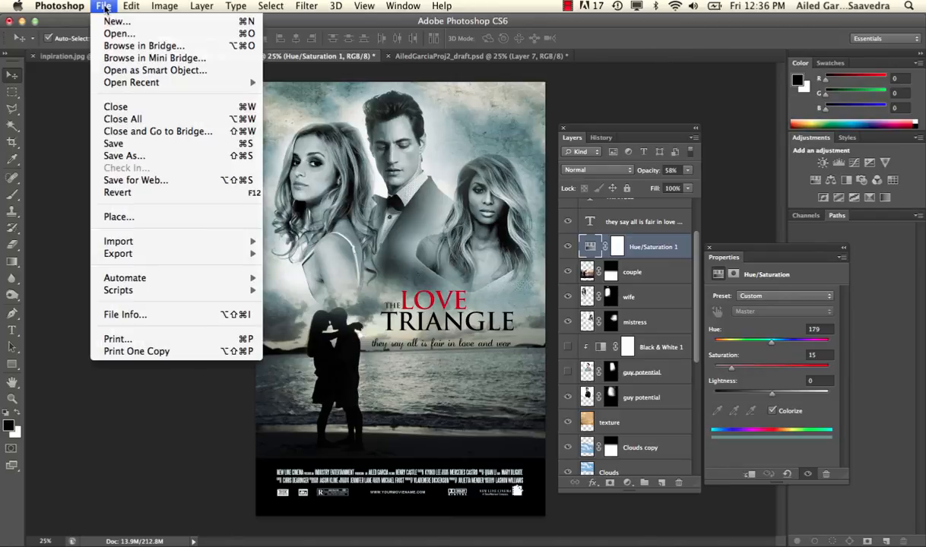
{"action": "left_click", "coordinate": [125, 155]}
{"action": "left_click", "coordinate": [427, 290]}
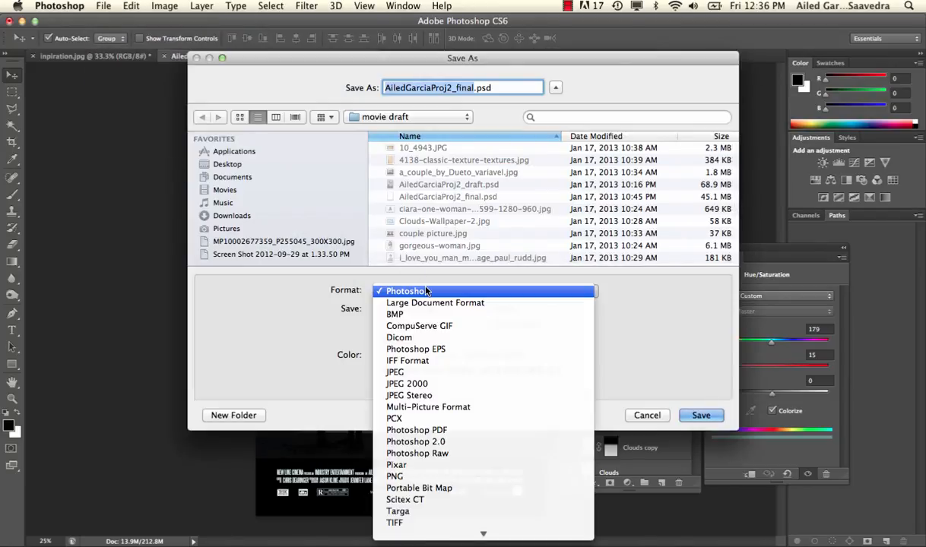
{"action": "left_click", "coordinate": [427, 292]}
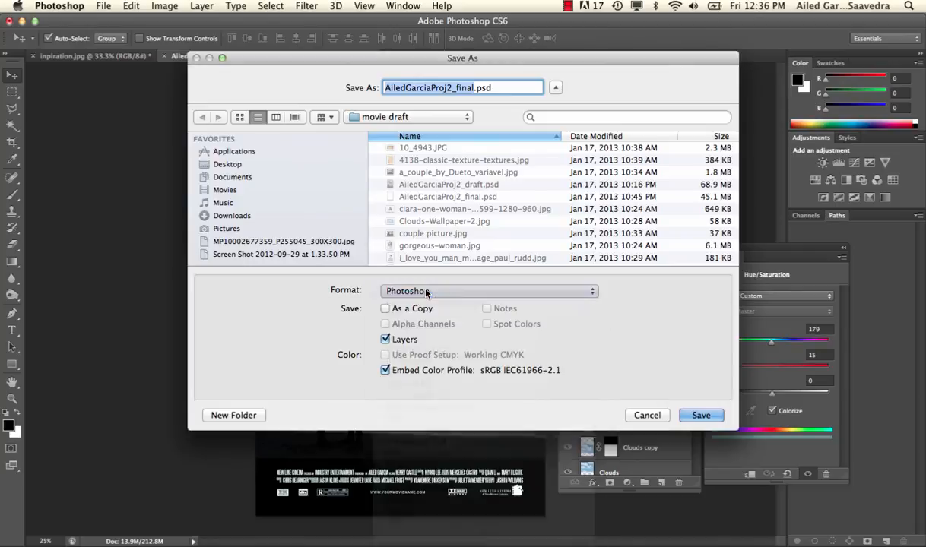